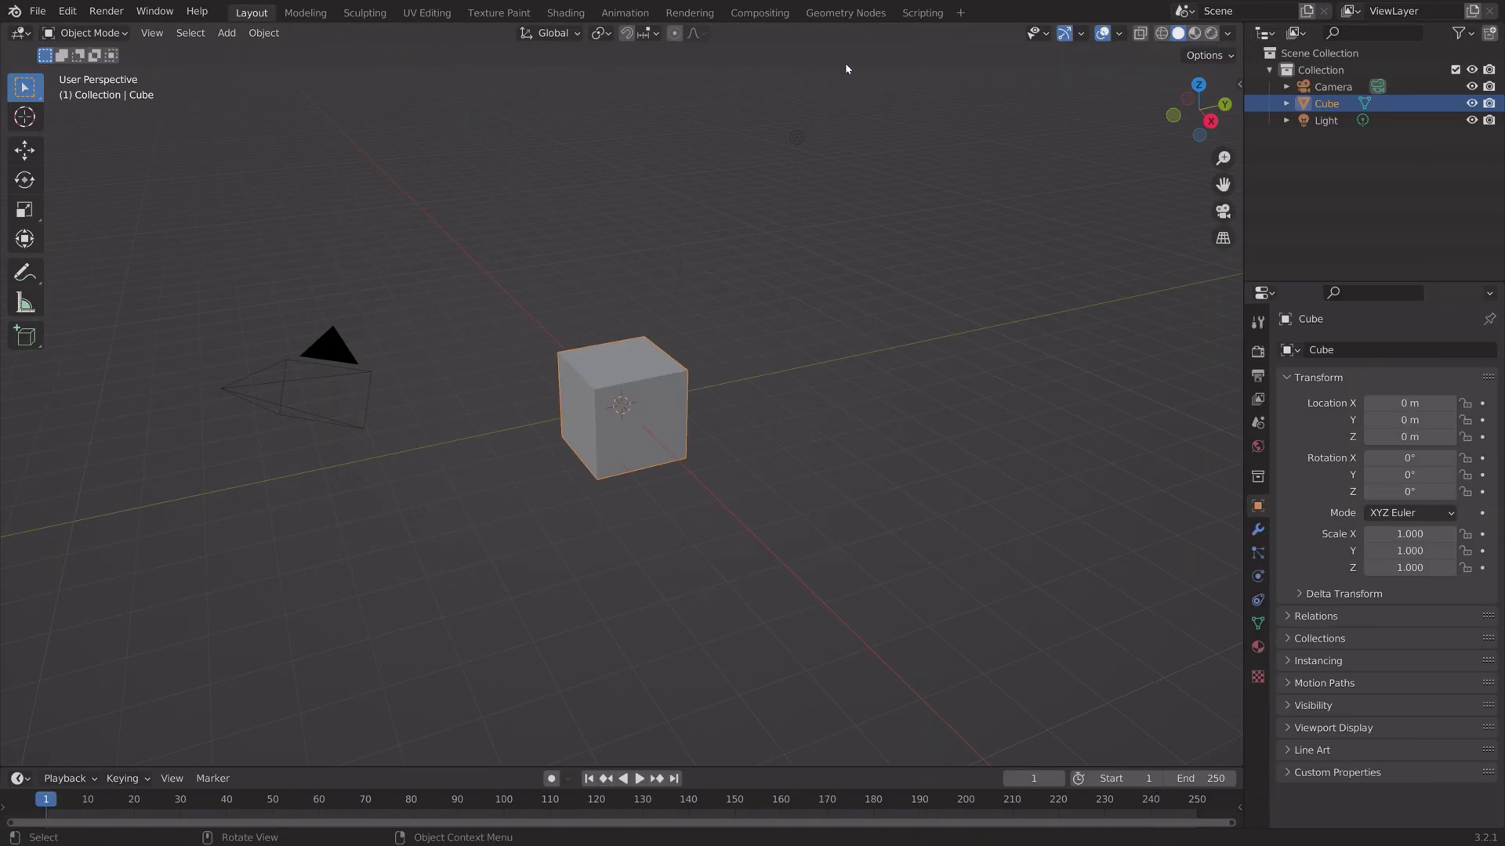
- Create a new Geometry Nodes tree on the cube and delete its Group Input node
click(835, 14)
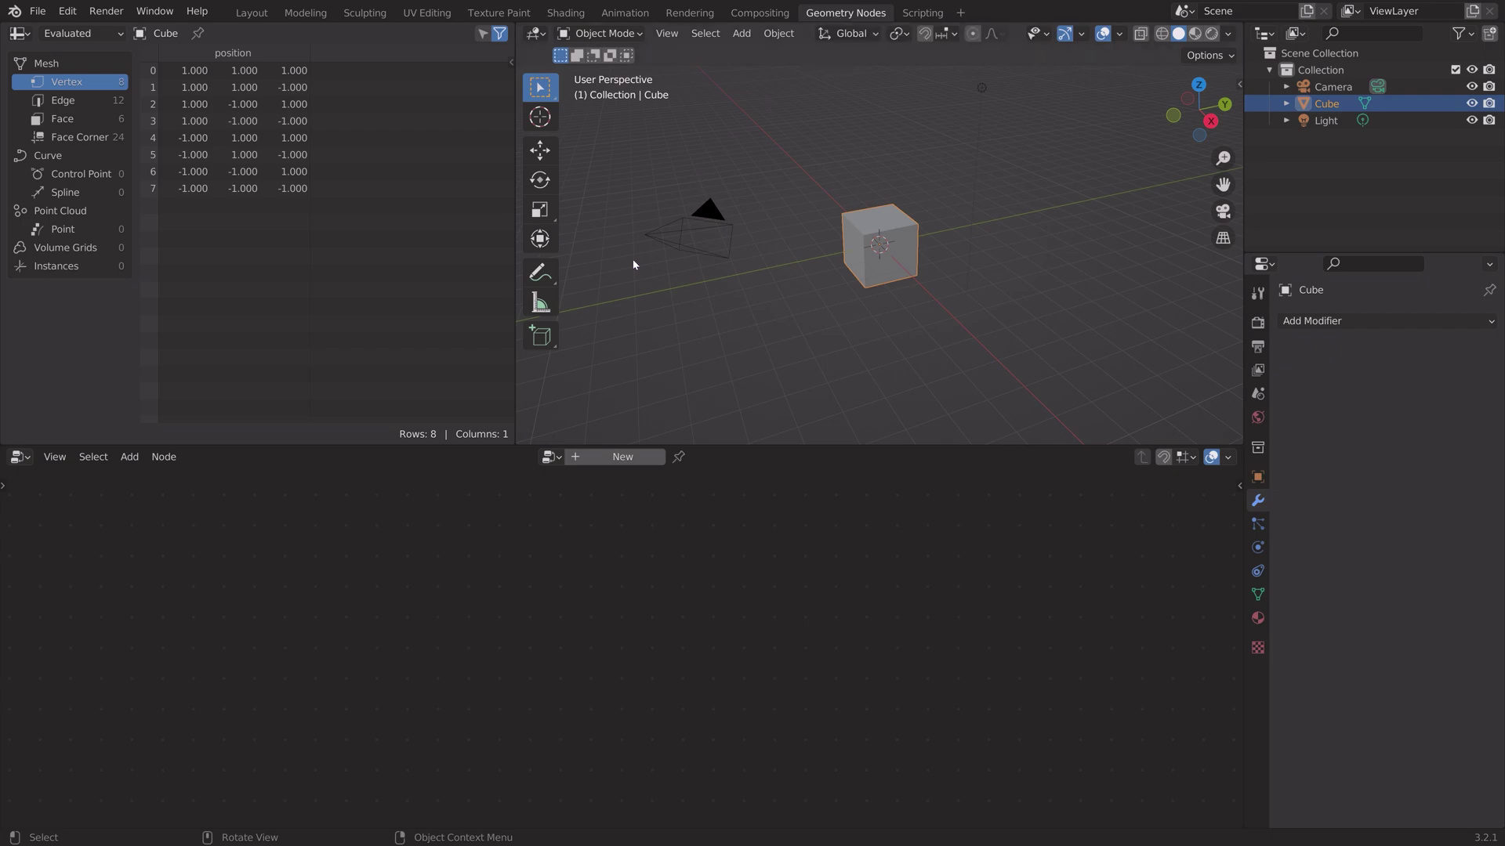
click(600, 466)
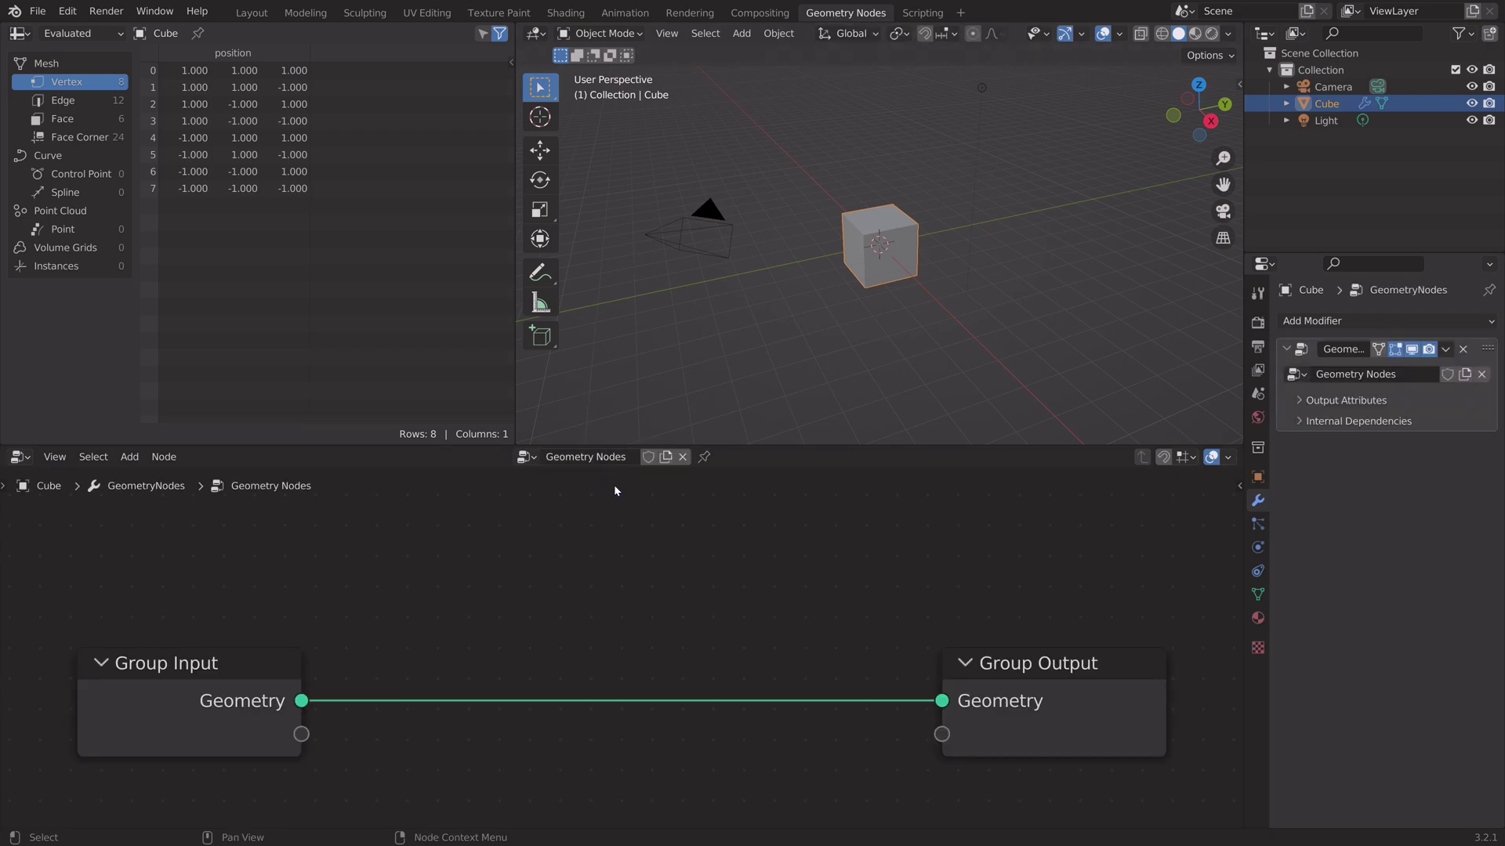
click(227, 700)
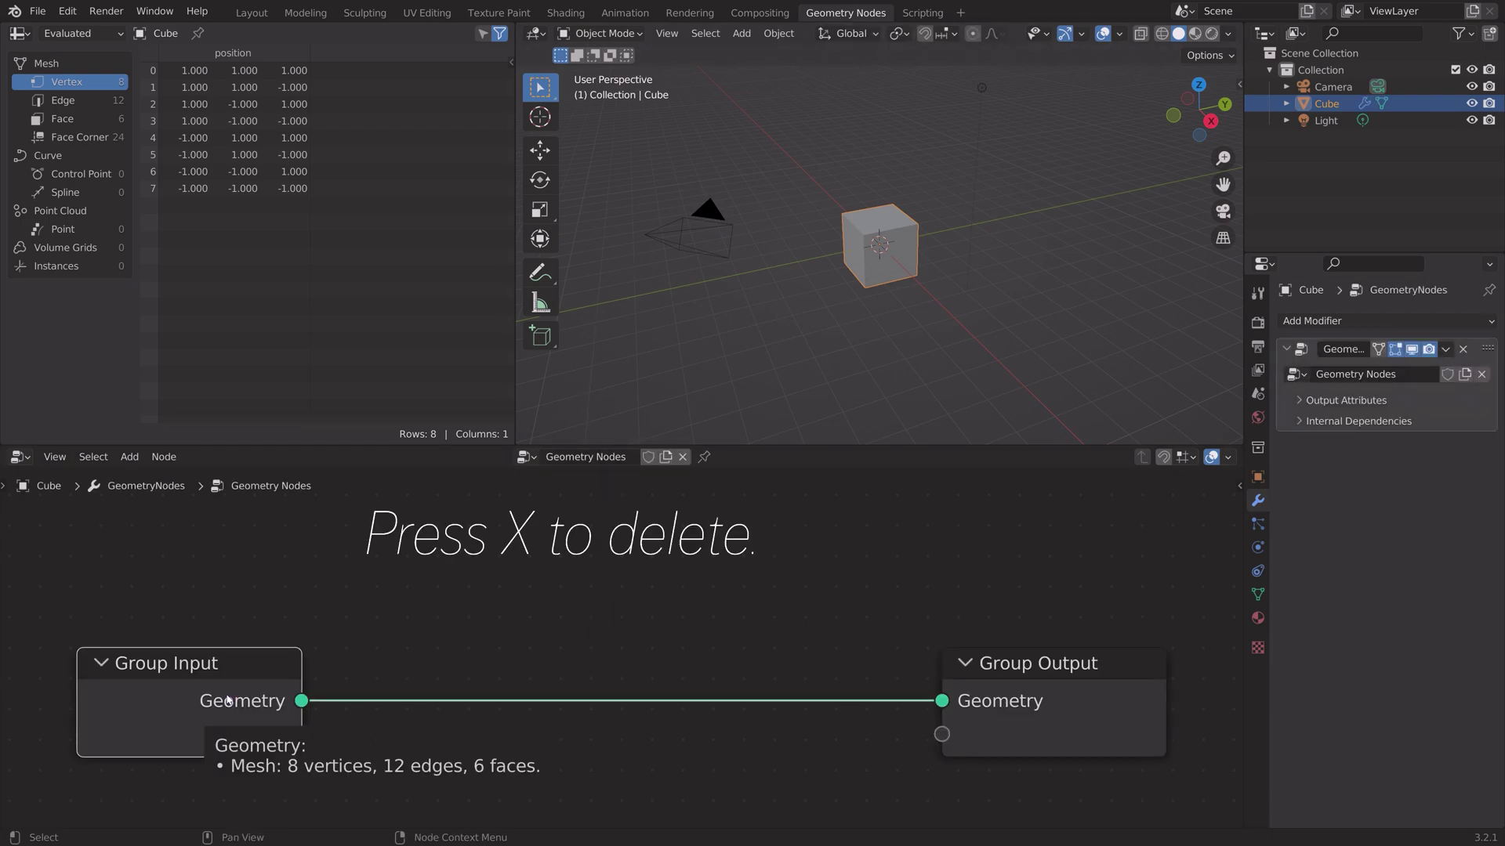
key(x)
scroll(511, 702, down, 3)
drag(797, 446, 815, 233)
scroll(717, 557, up, 1)
middle_drag(717, 561, 810, 532)
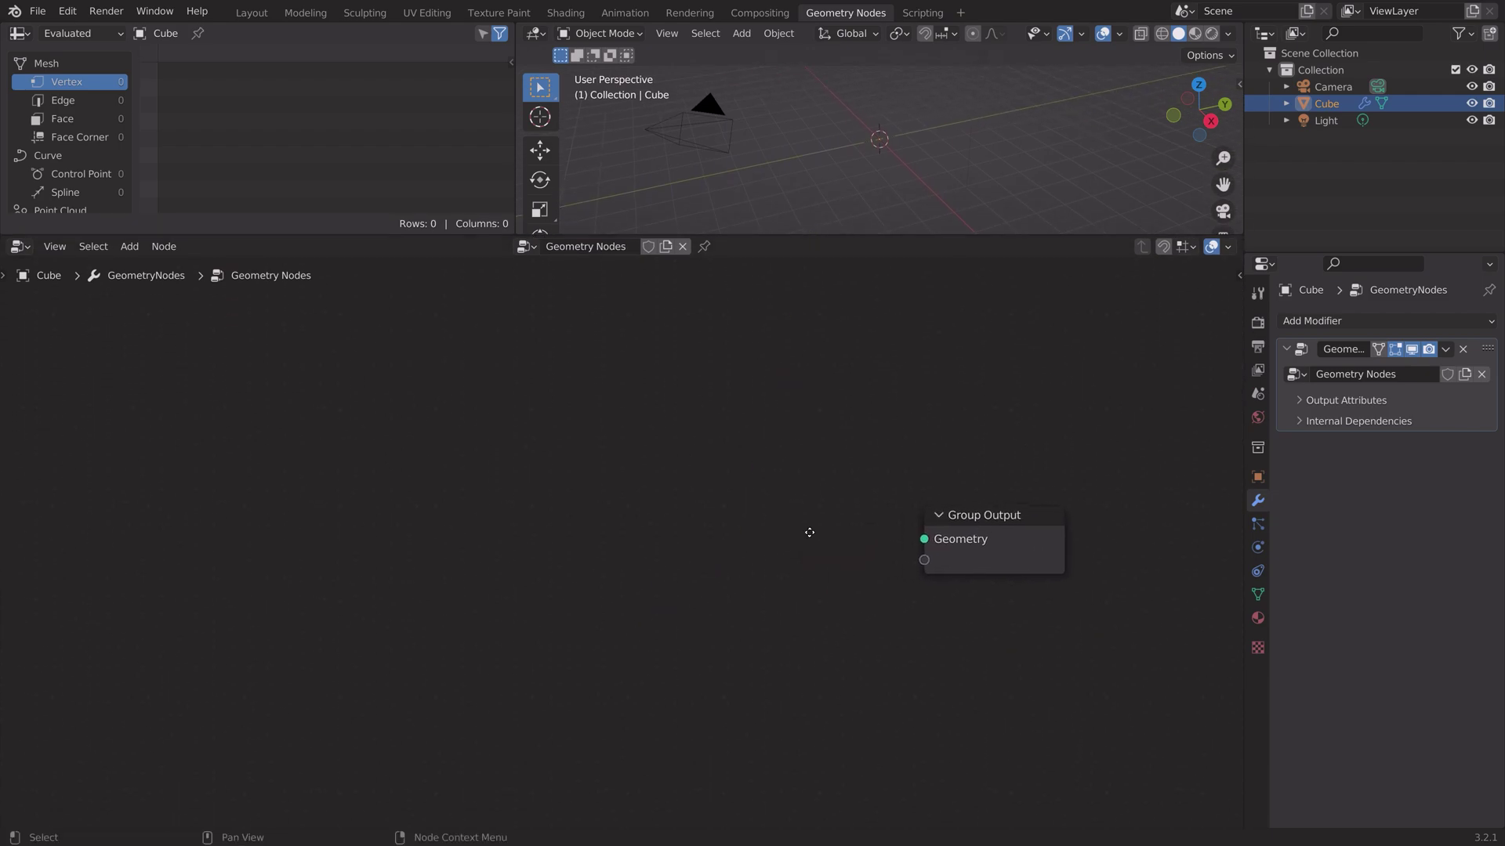
- Wire a Mesh Circle node to Group Output with 17 vertices and 0.8 m radius
key(shift+a)
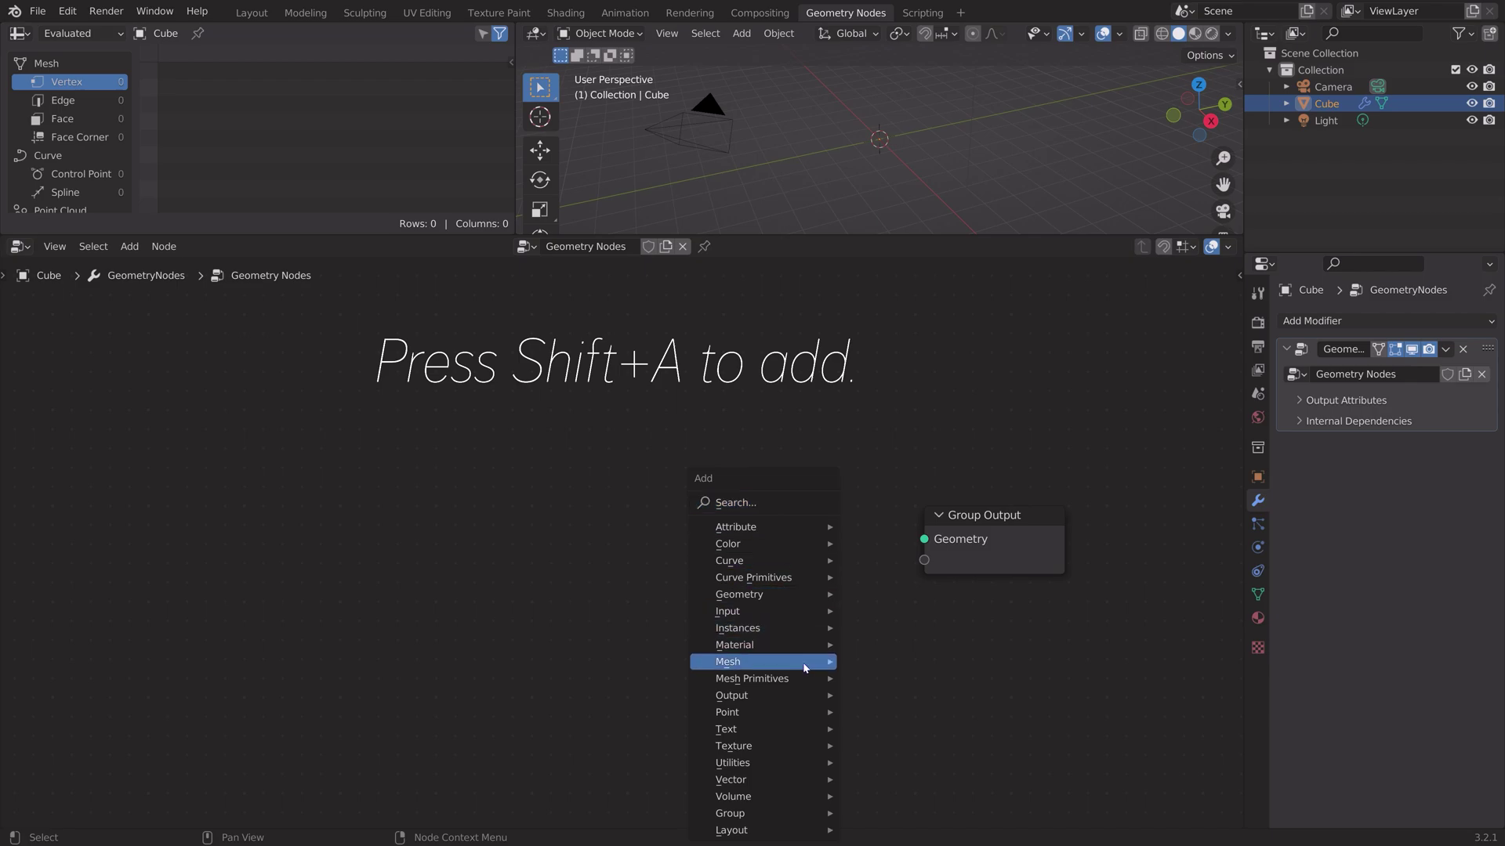
mouse_move(814, 680)
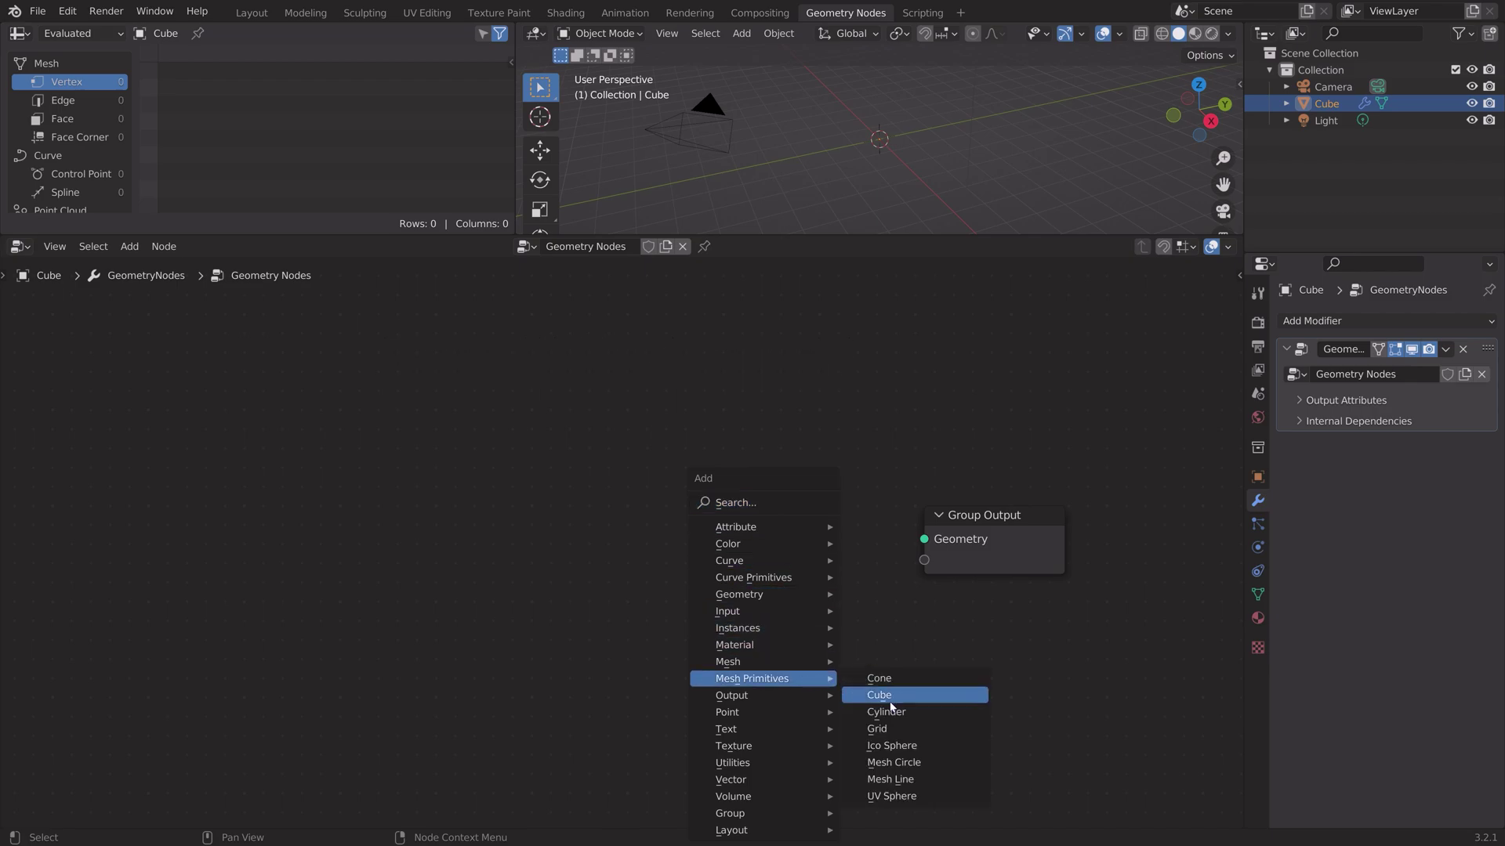
click(893, 763)
click(596, 401)
drag(658, 387, 921, 539)
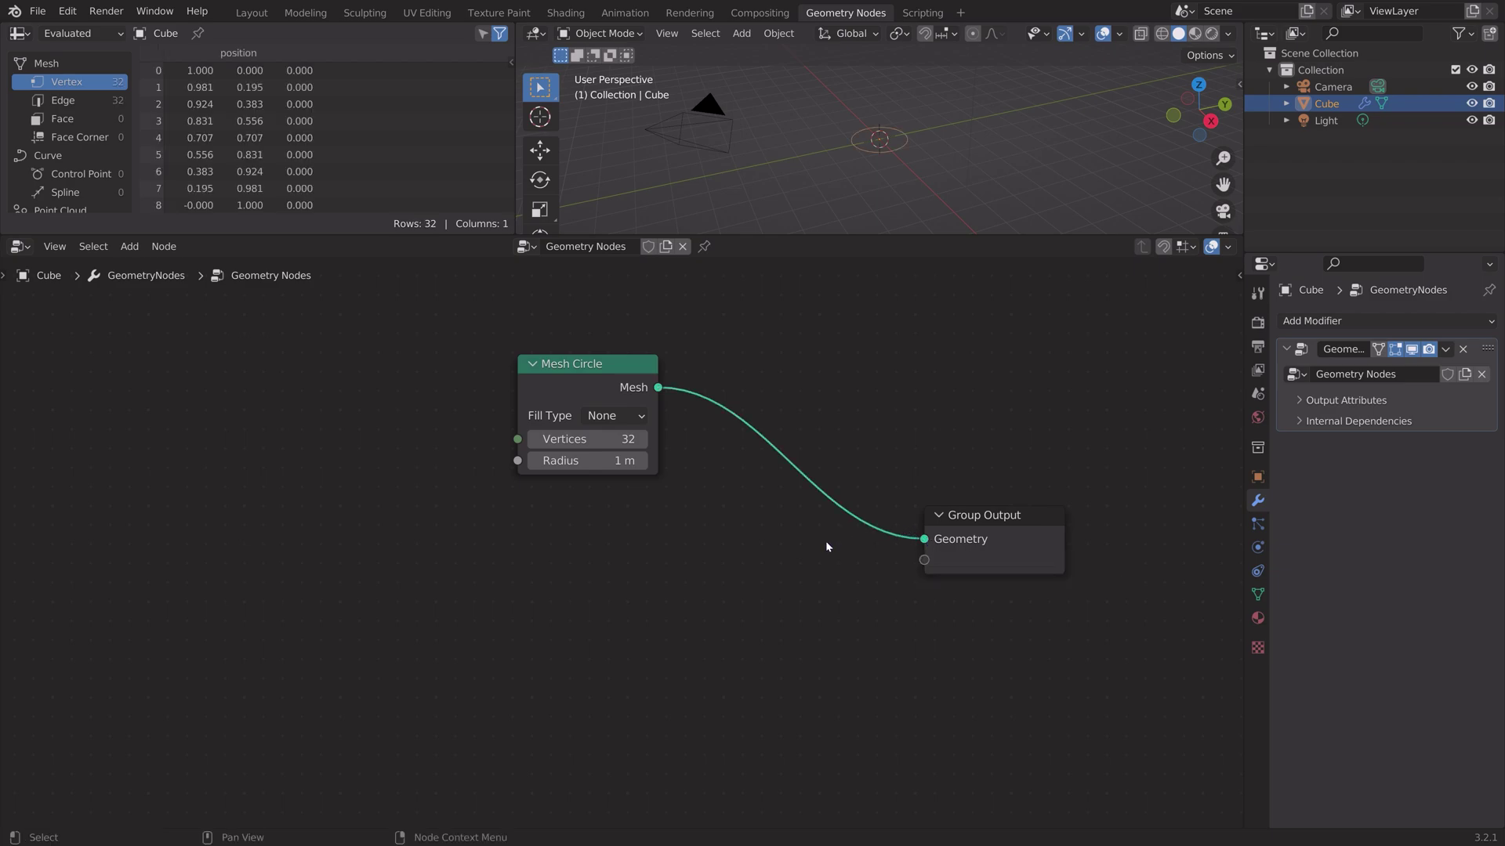
drag(561, 445, 529, 459)
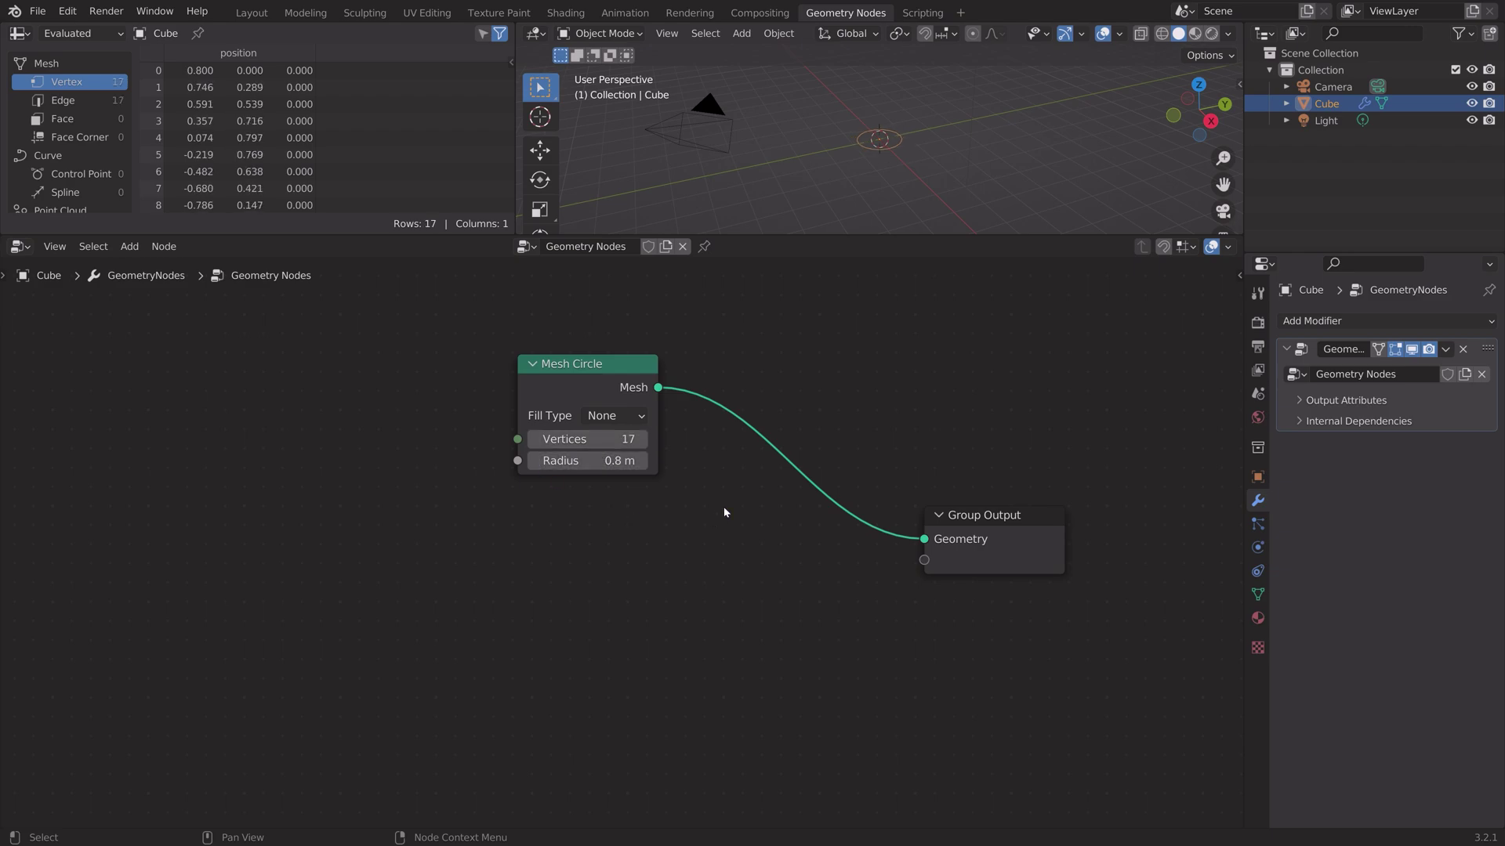
- Add an Ico Sphere node to the lower left of the tree
key(shift+a)
mouse_move(725, 509)
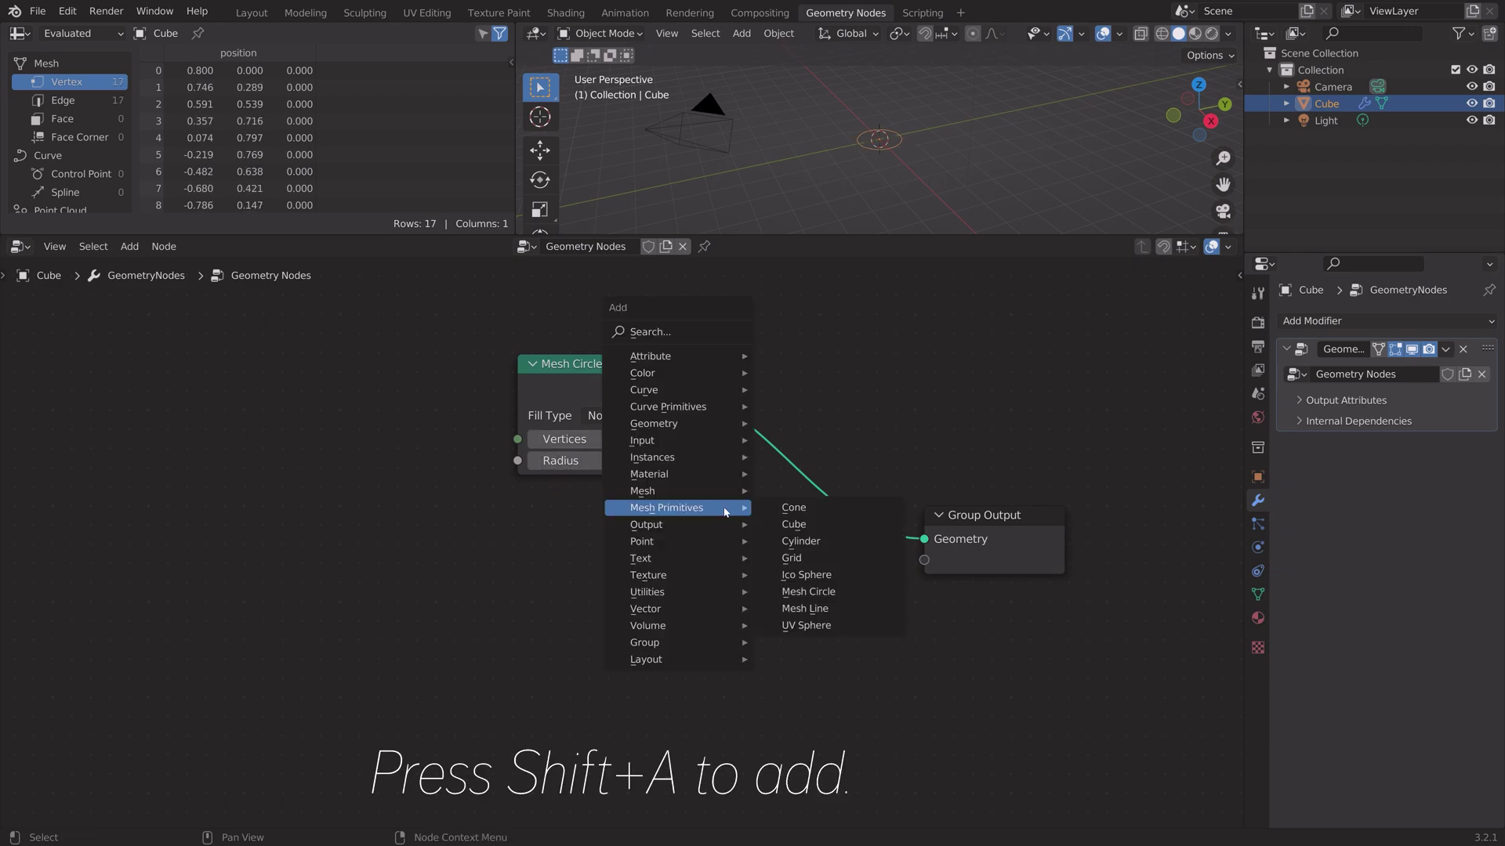
click(806, 575)
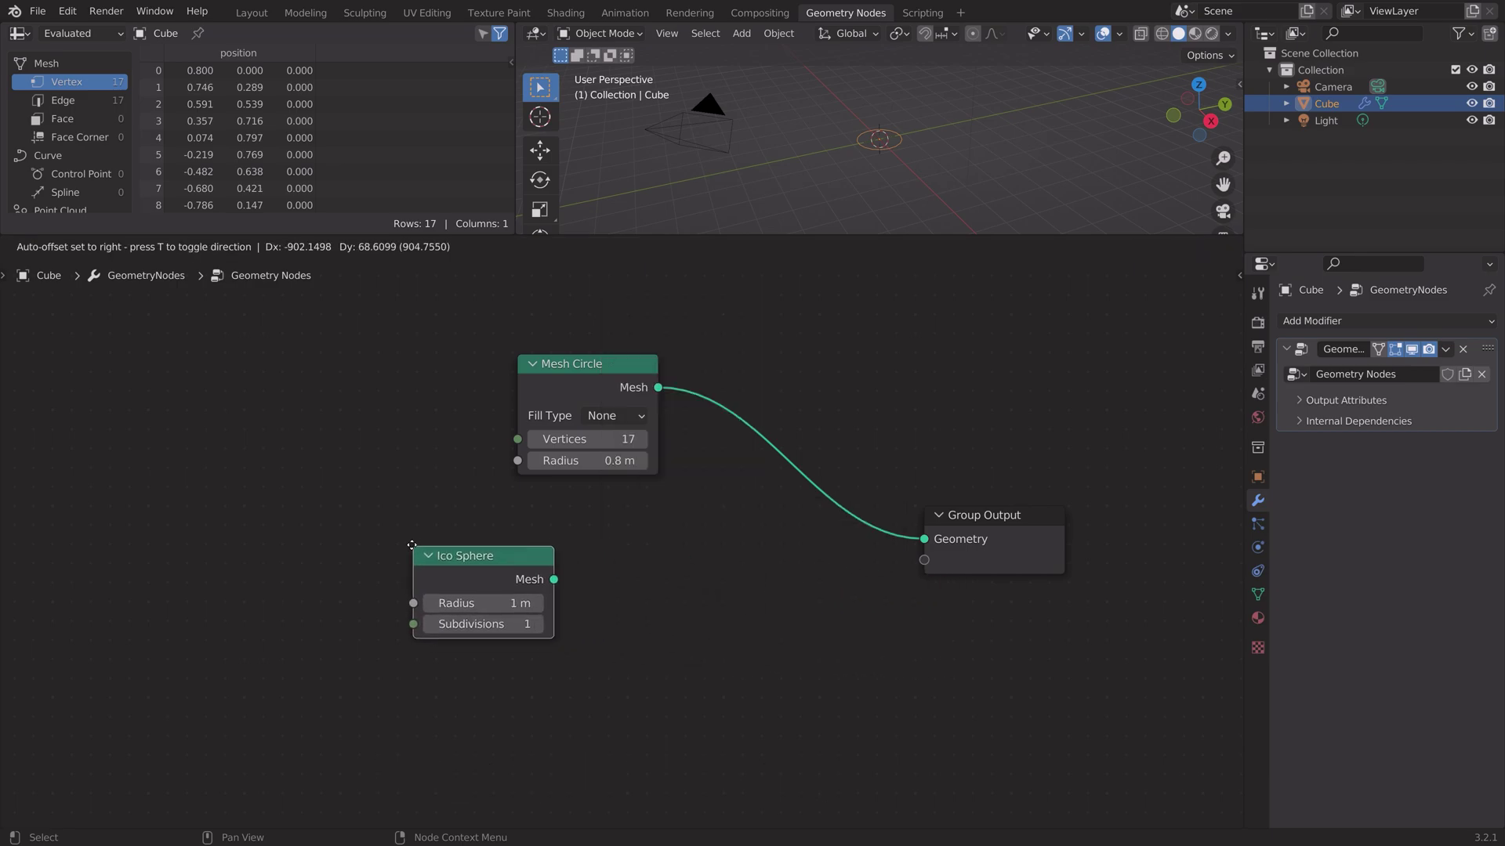
click(415, 534)
- Insert Instance on Points between circle and output, instancing the Ico Sphere
key(shift+a)
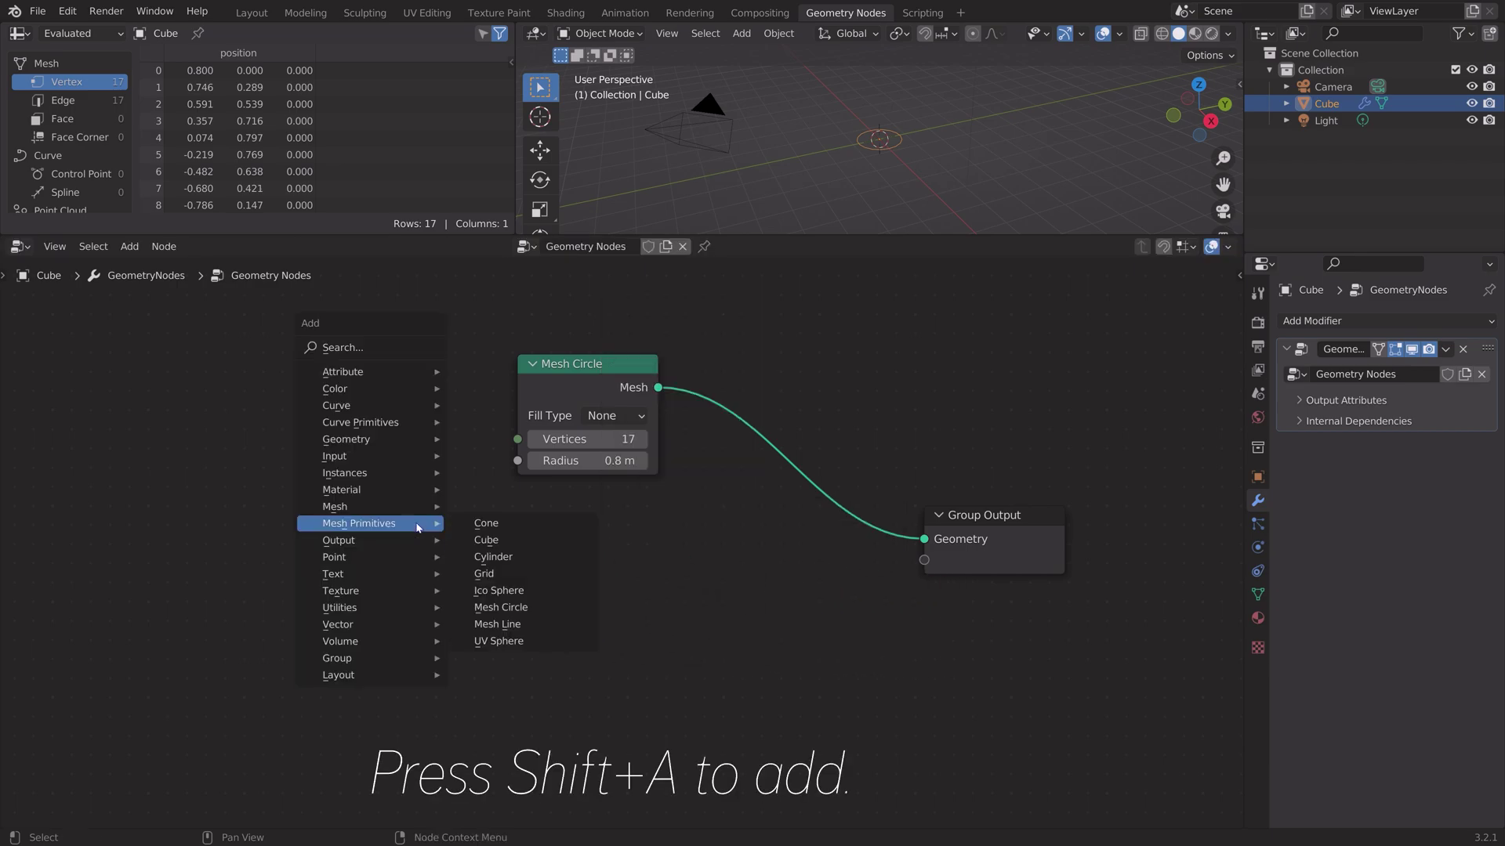
click(373, 349)
text(instance)
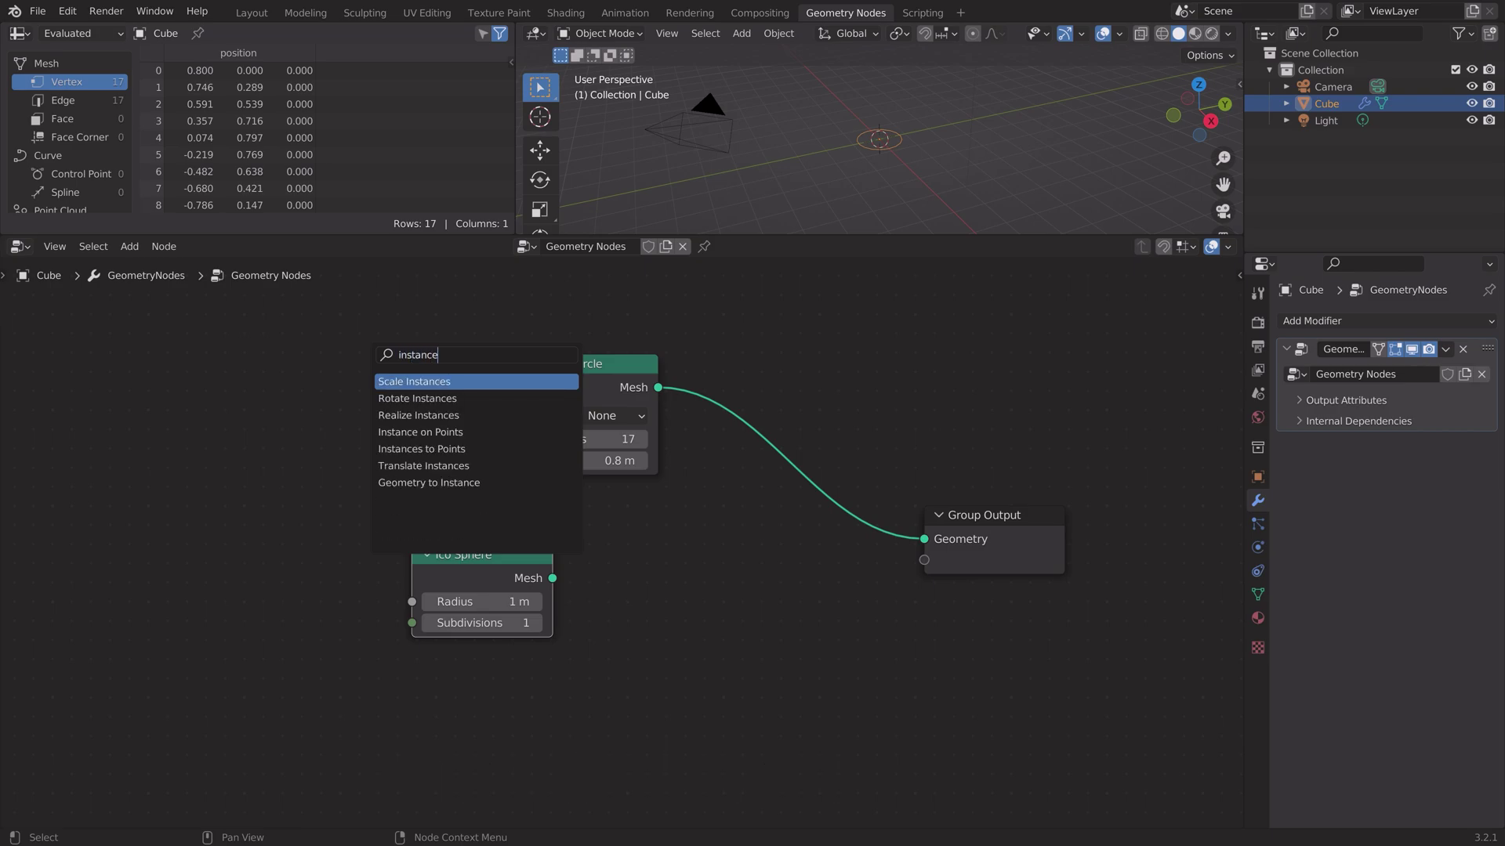
key(Down)
key(Down)
key(Down)
key(Return)
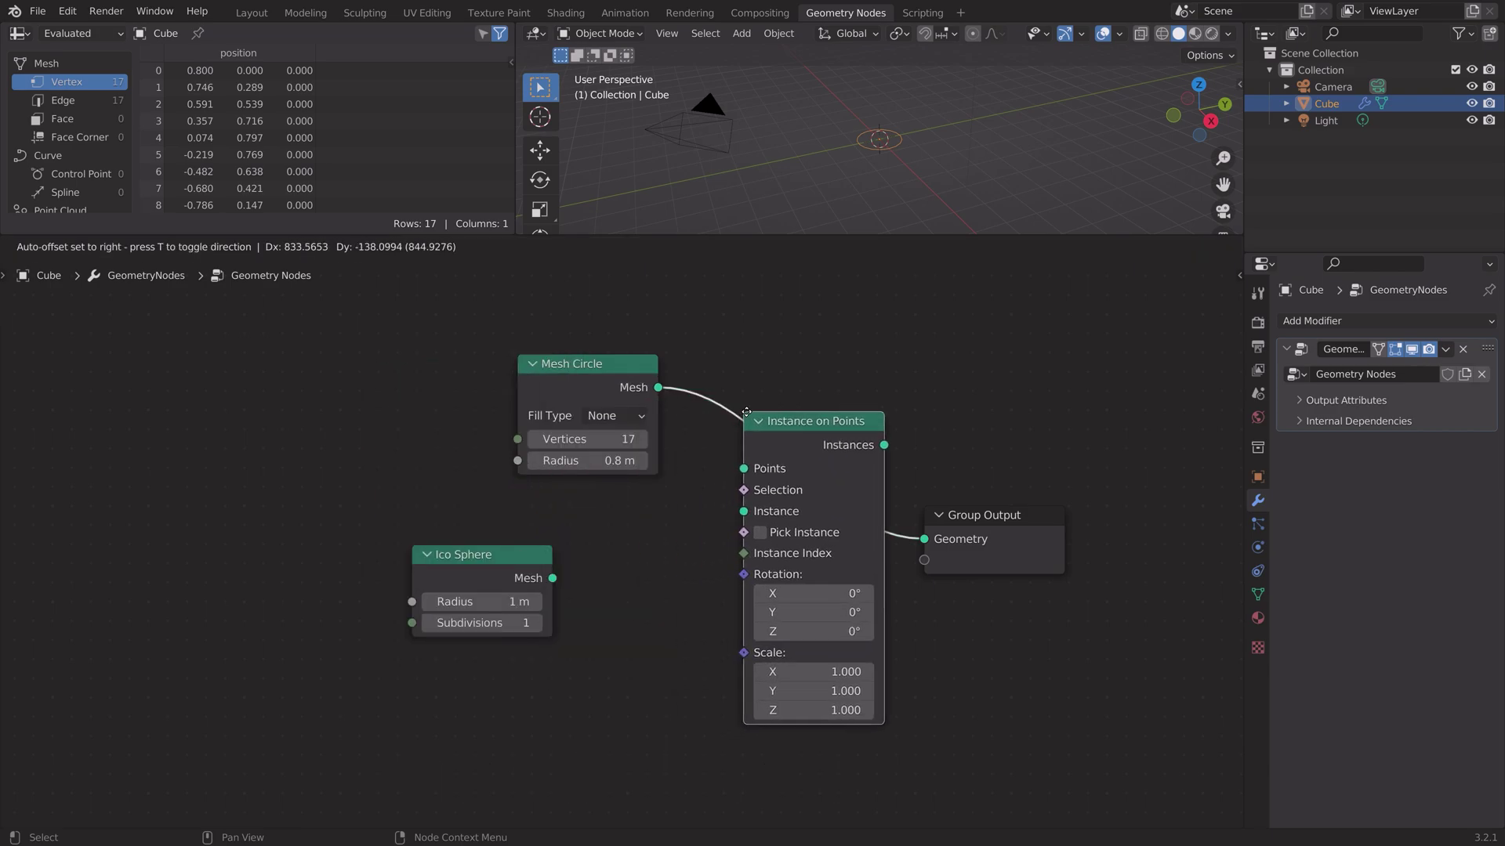
click(746, 412)
drag(554, 578, 744, 511)
scroll(779, 116, up, 3)
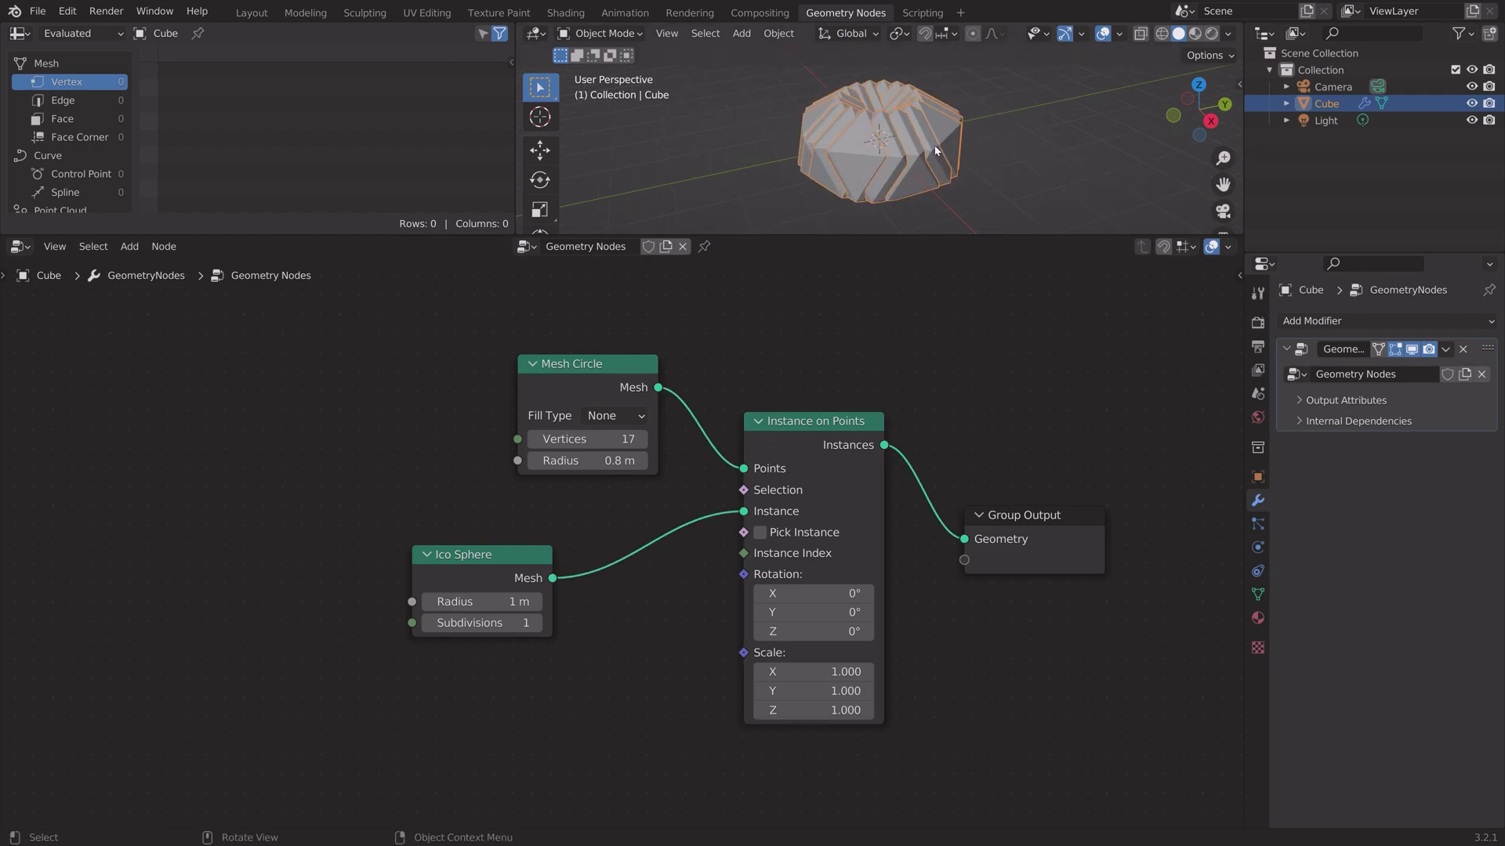
middle_drag(779, 116, 948, 234)
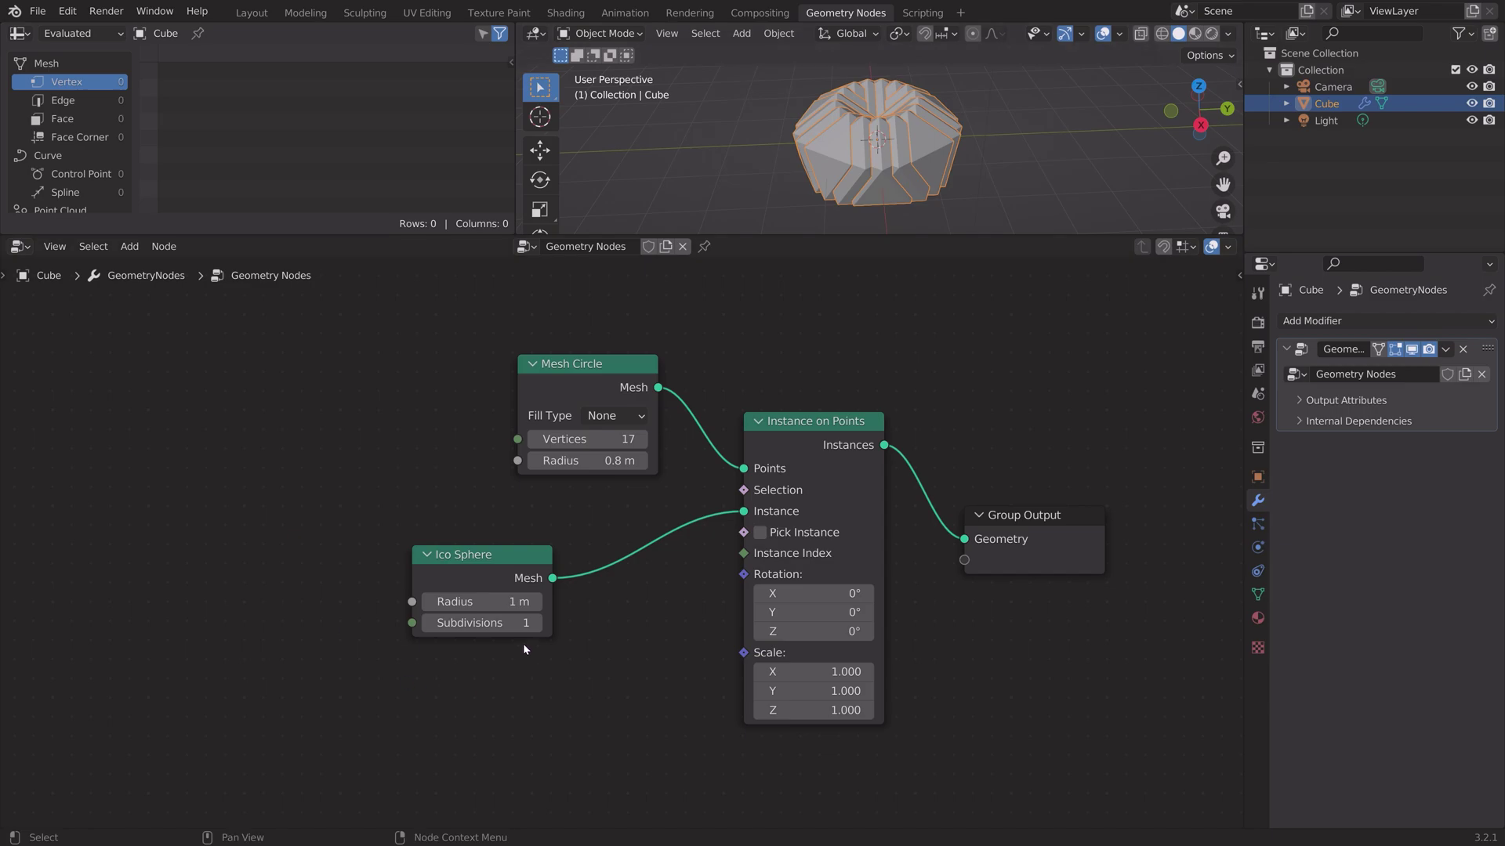
- Set Ico Sphere subdivisions to 5 and instance scale to 0.2 on all axes
click(536, 623)
click(535, 623)
click(536, 623)
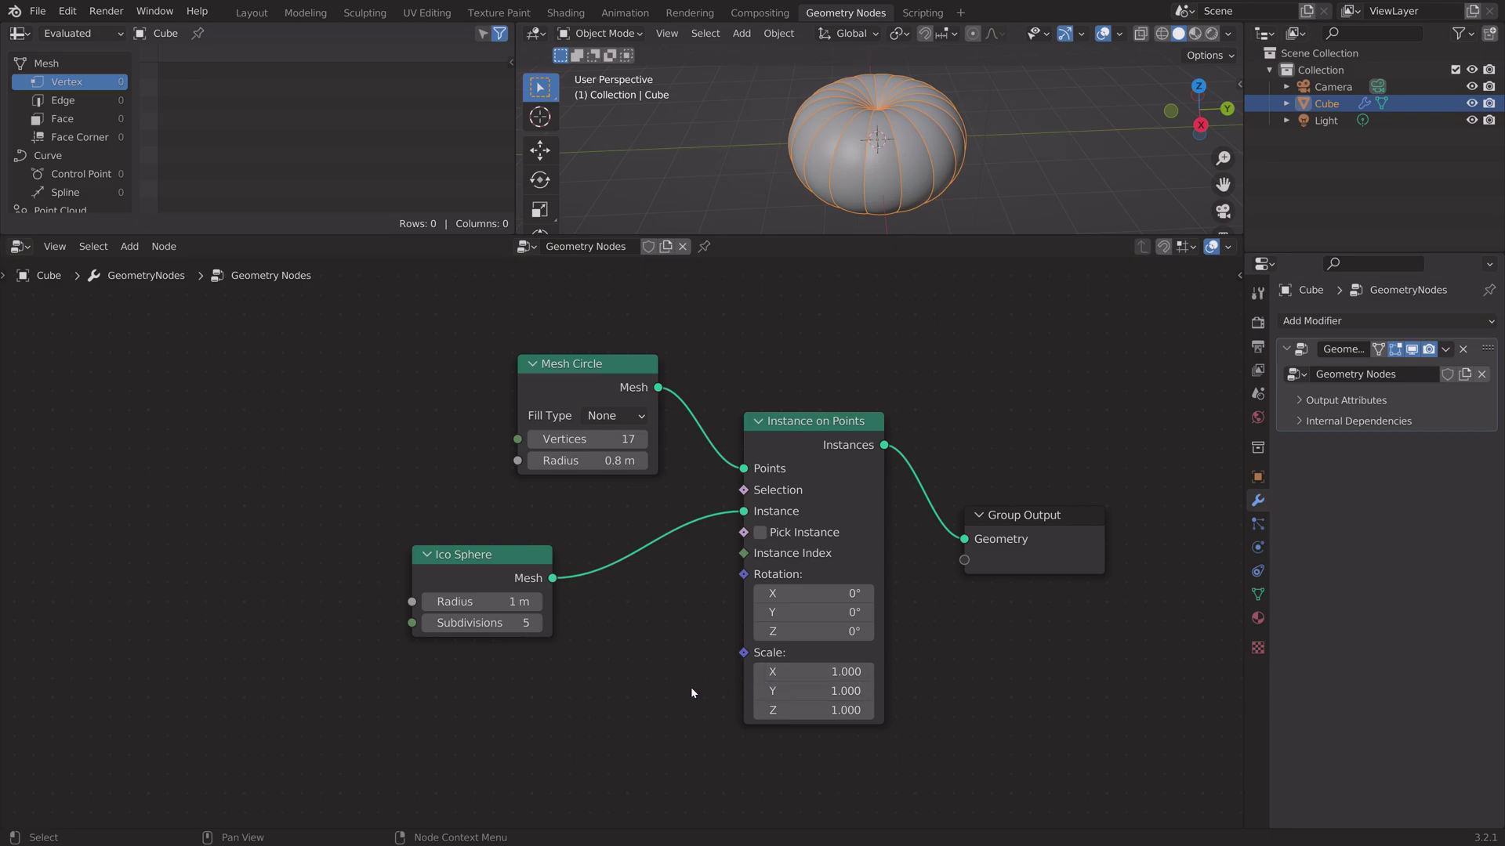
drag(799, 672, 799, 710)
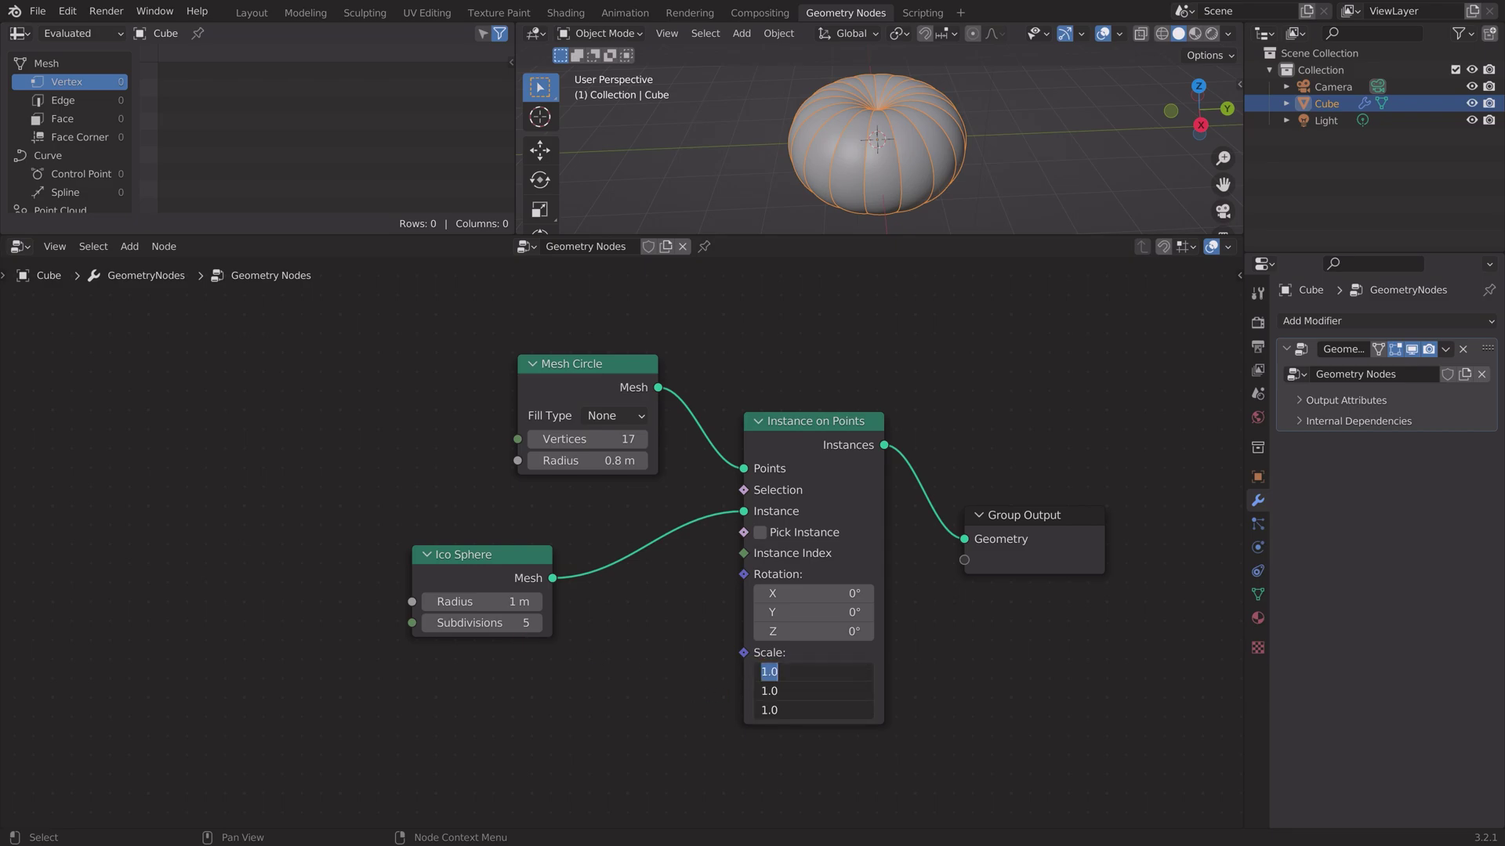
text(0.2)
key(Return)
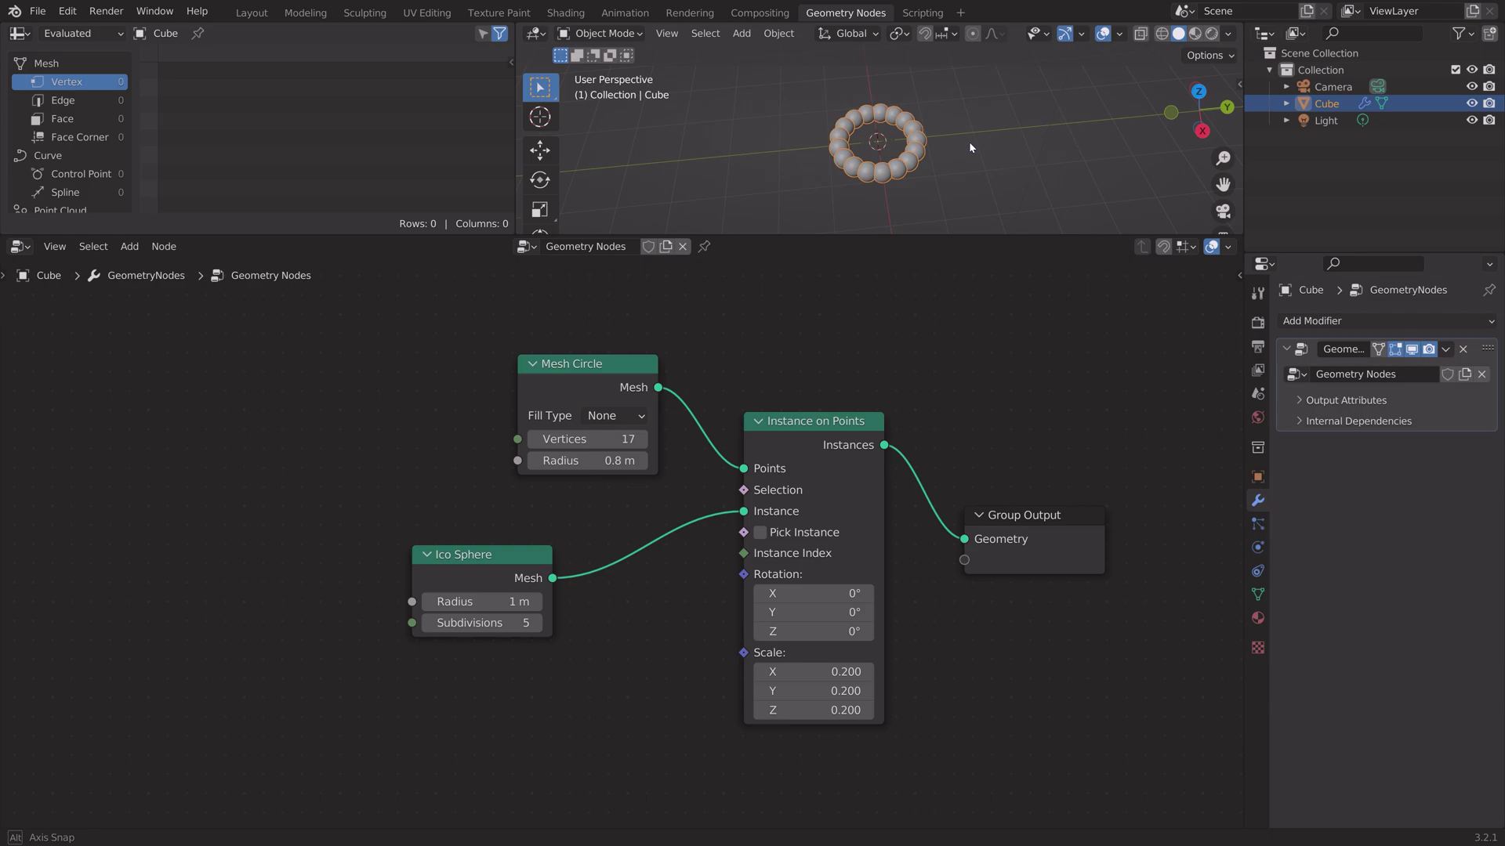
- Save the file as tu.blend
click(36, 11)
click(73, 139)
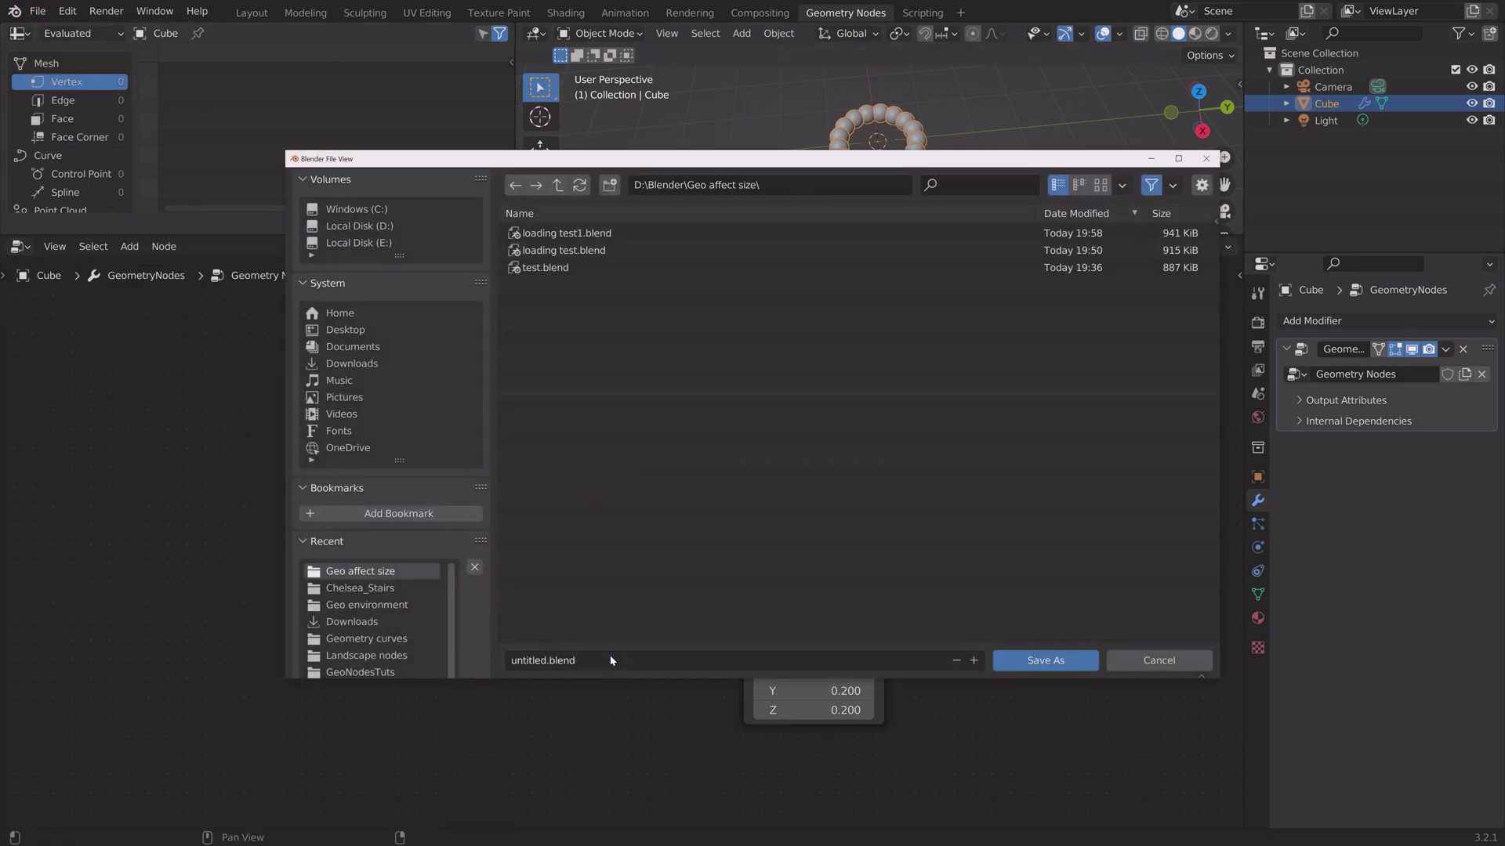
key(ctrl+a)
text(tu)
key(Return)
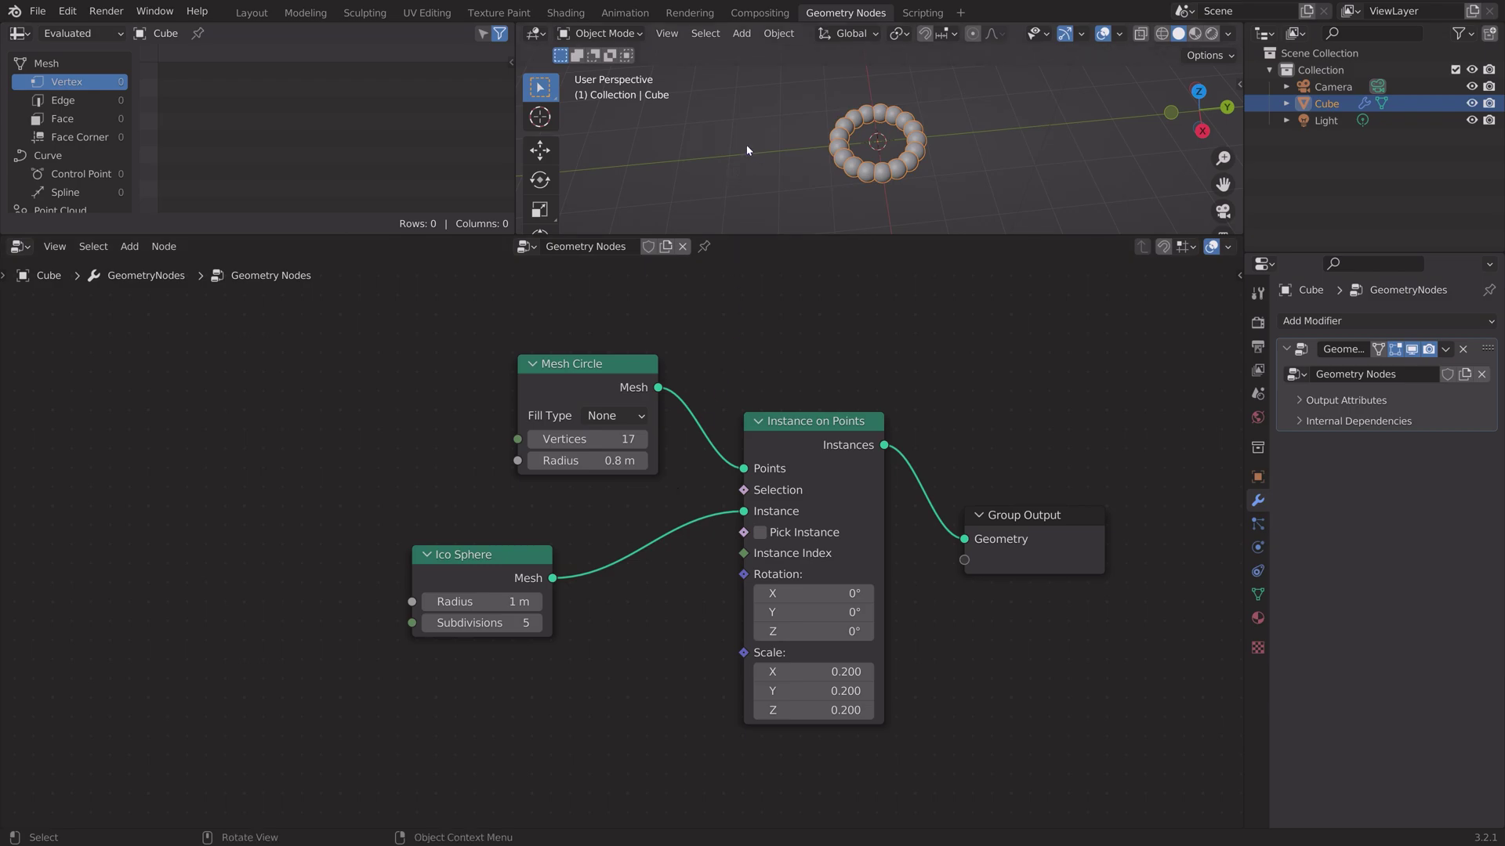
- Add a Cube Empty at the scene origin, then reselect the sphere-ring cube
key(shift+a)
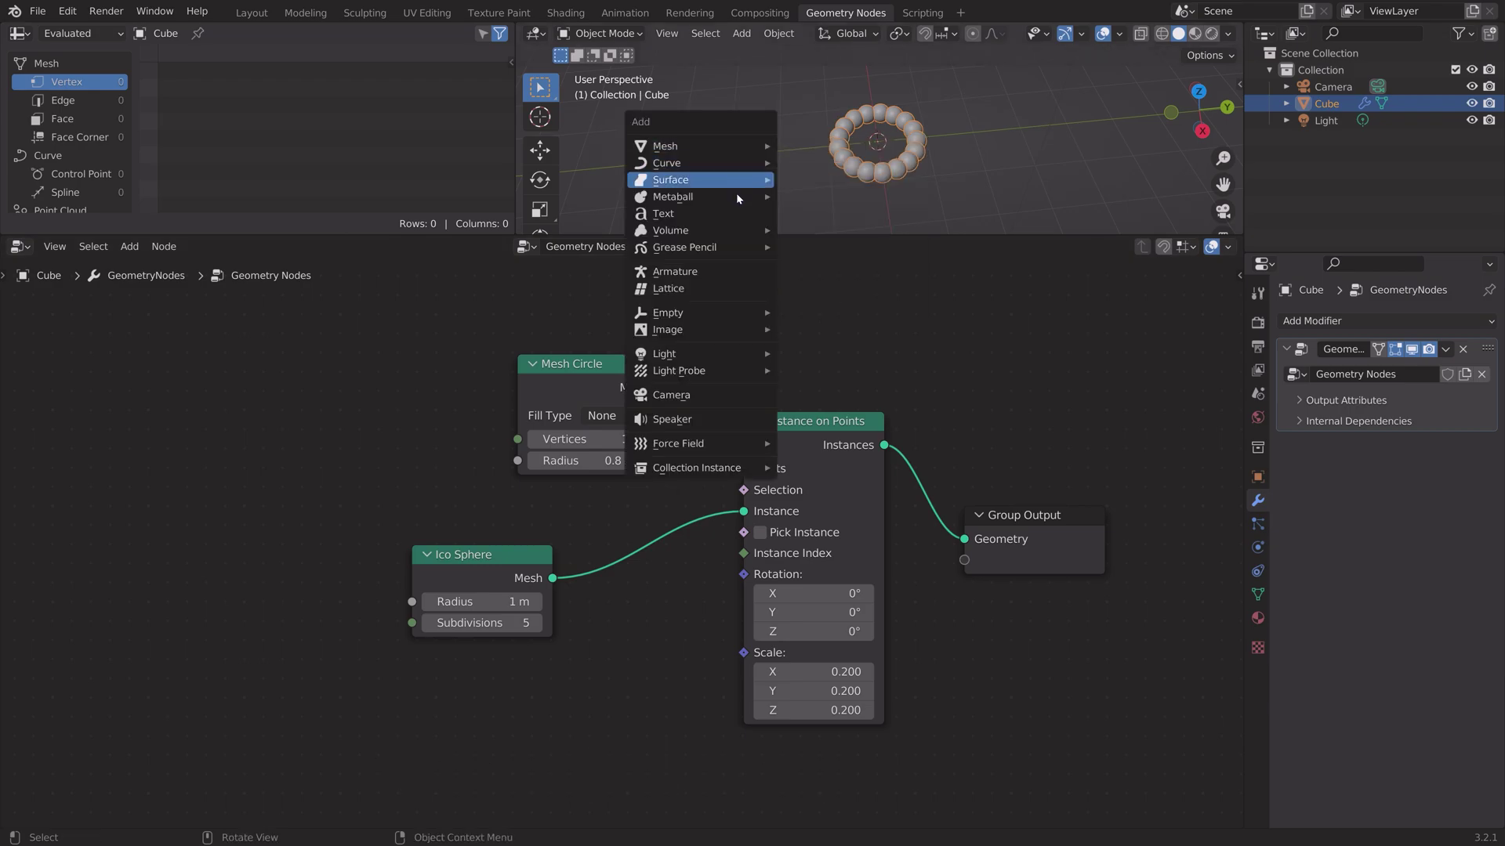
mouse_move(726, 322)
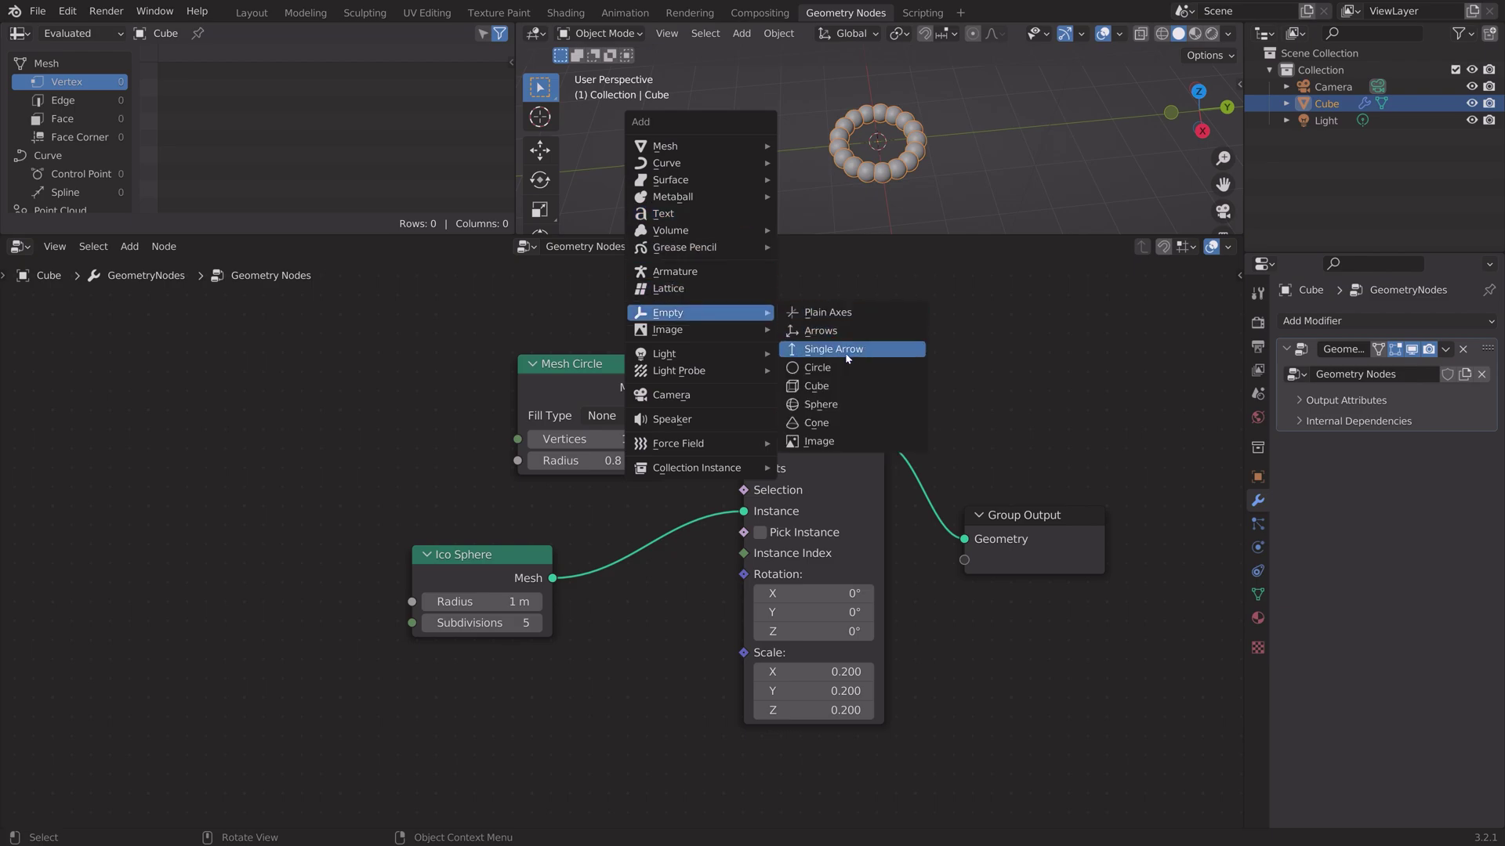
click(856, 390)
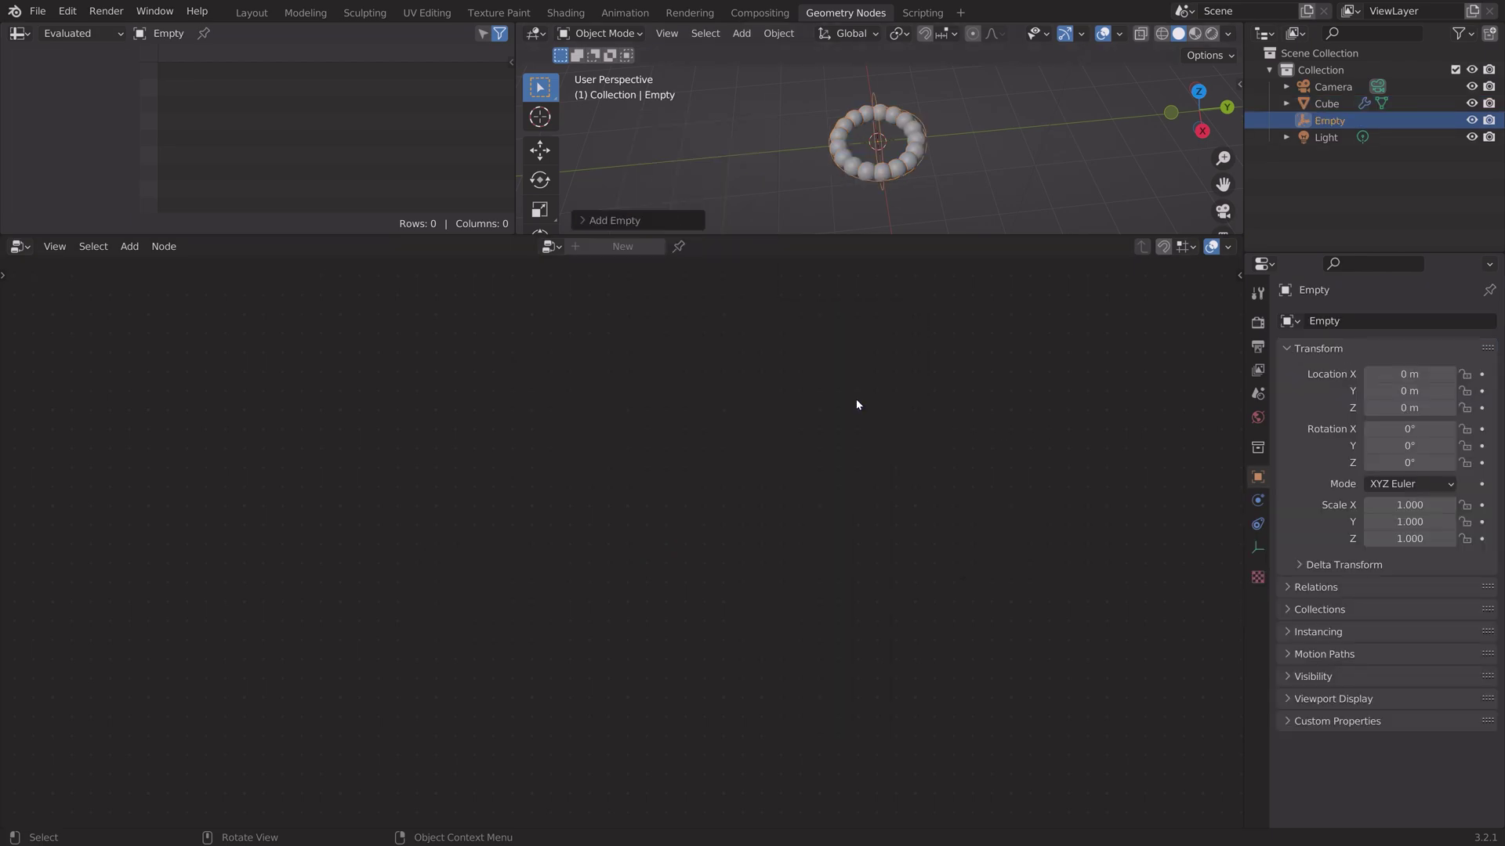
click(858, 174)
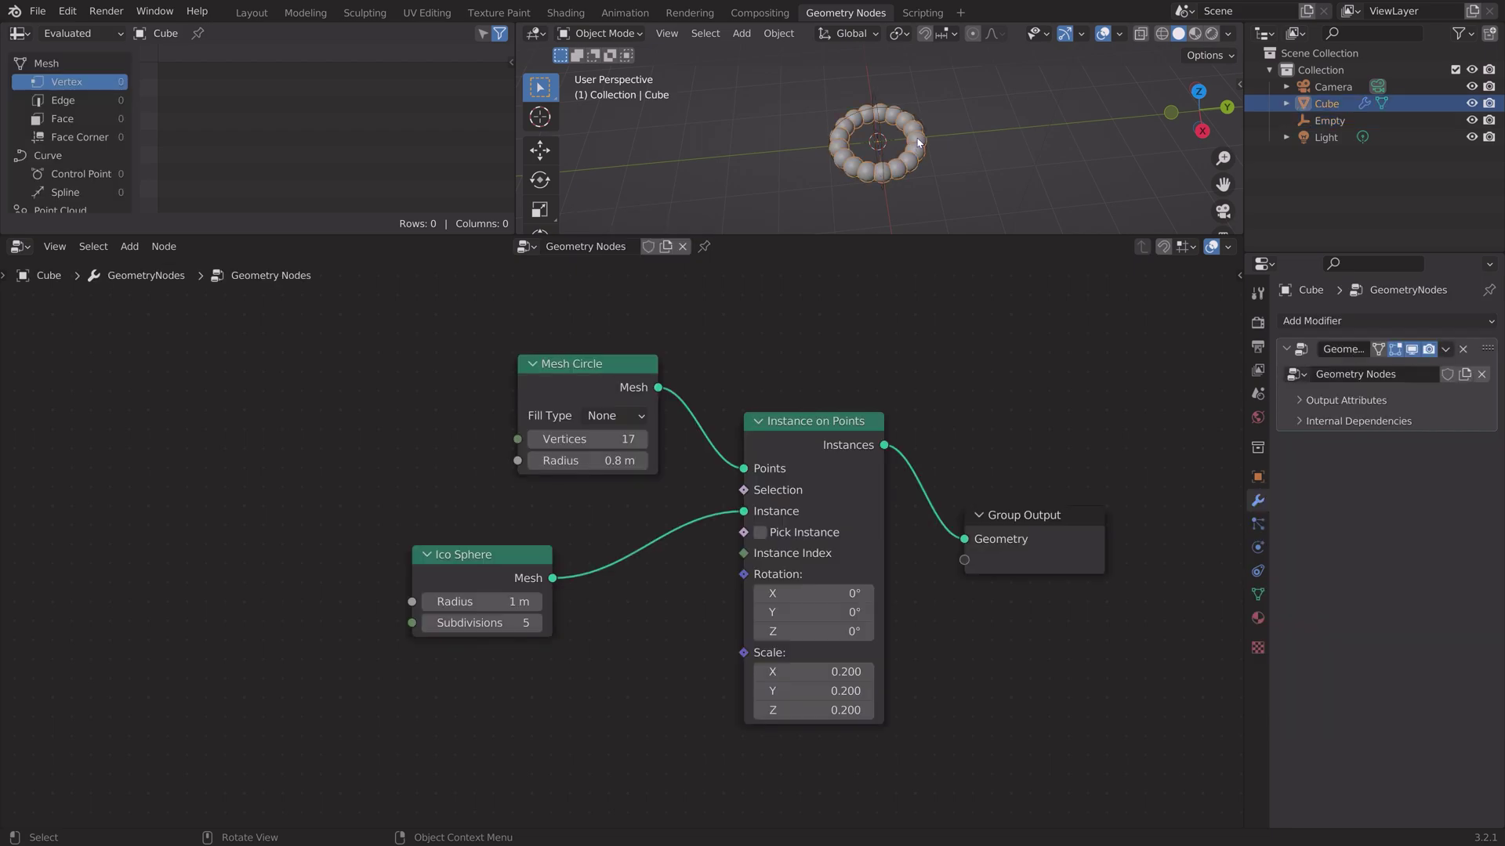
- Add an Object Info node through the node search
key(shift+a)
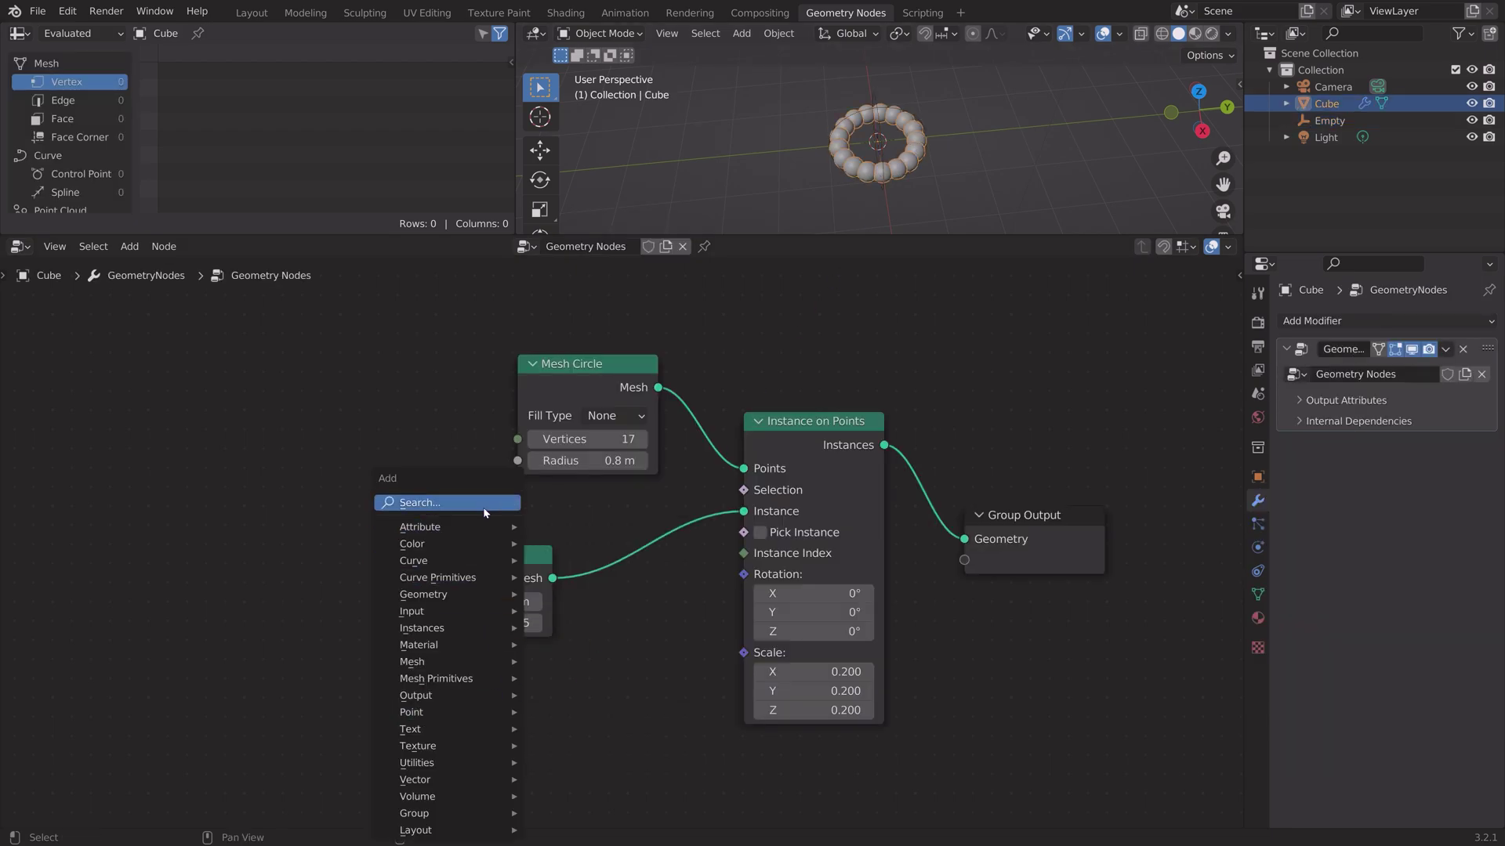
click(470, 508)
text(object)
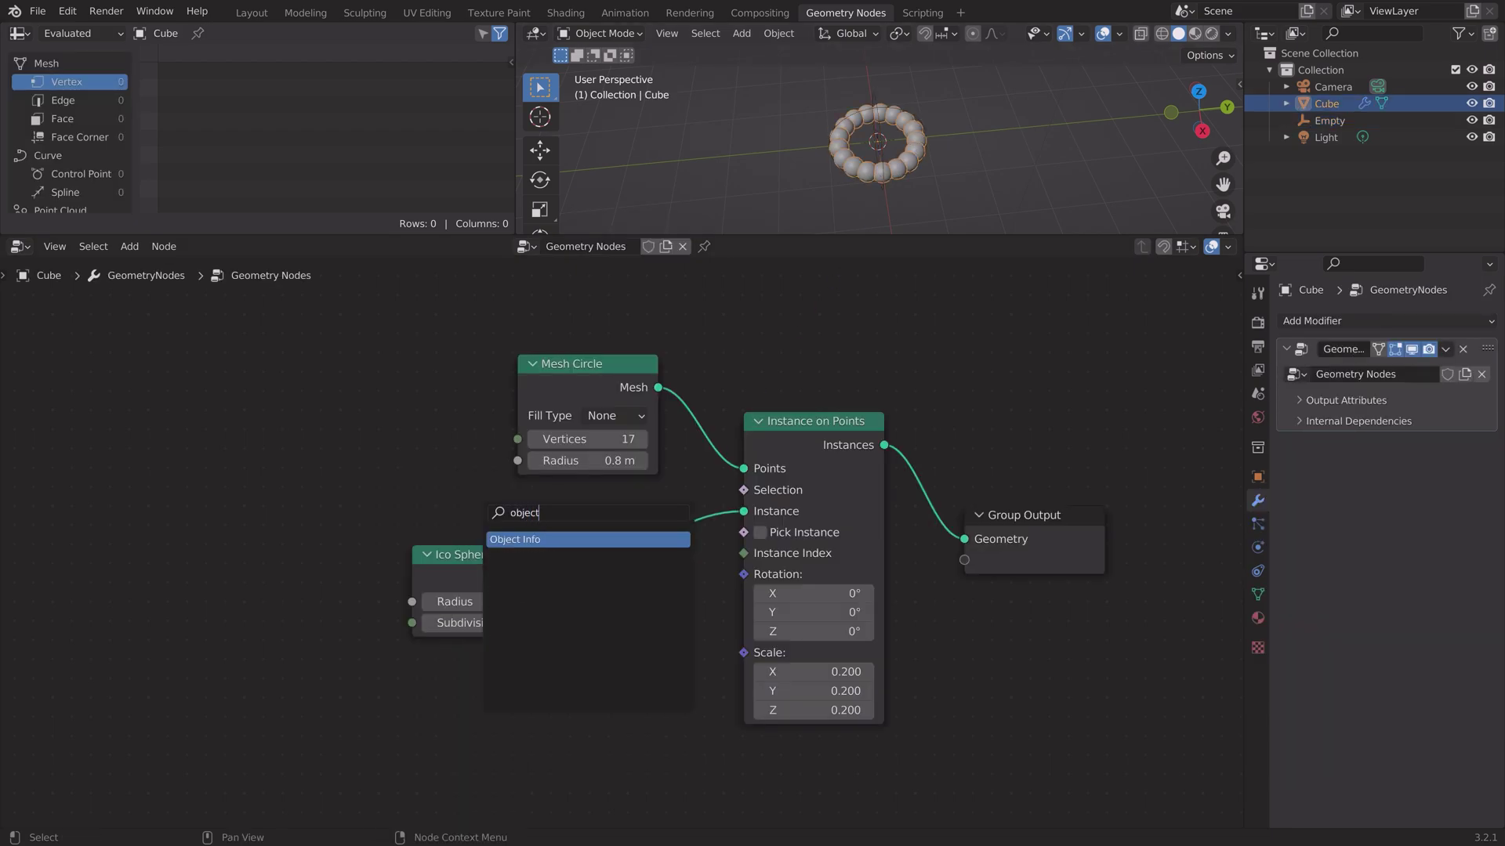
key(Return)
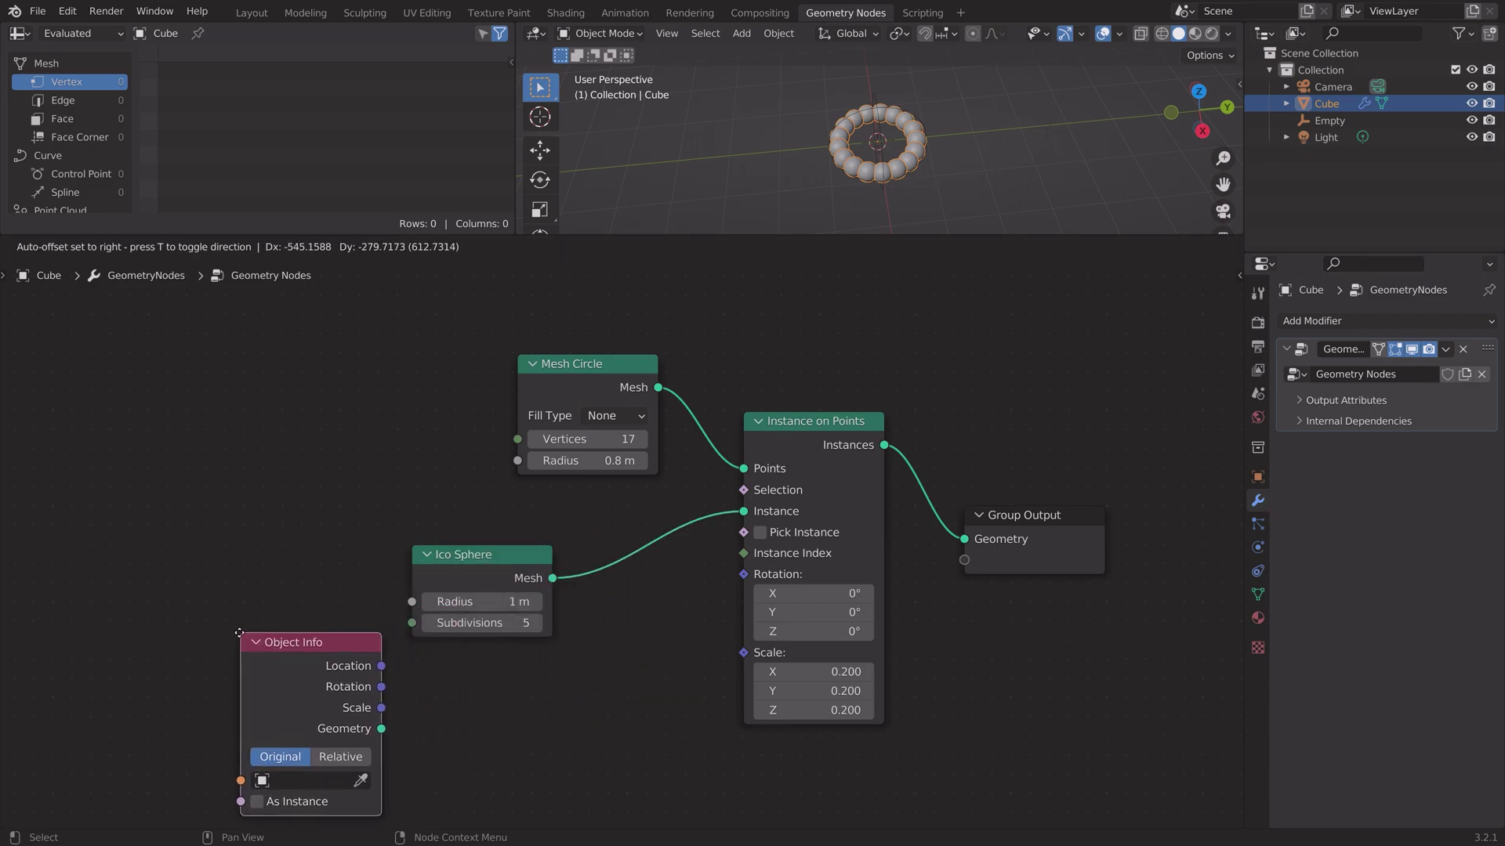
- Point the Object Info node at the Empty object with the eyedropper
click(344, 782)
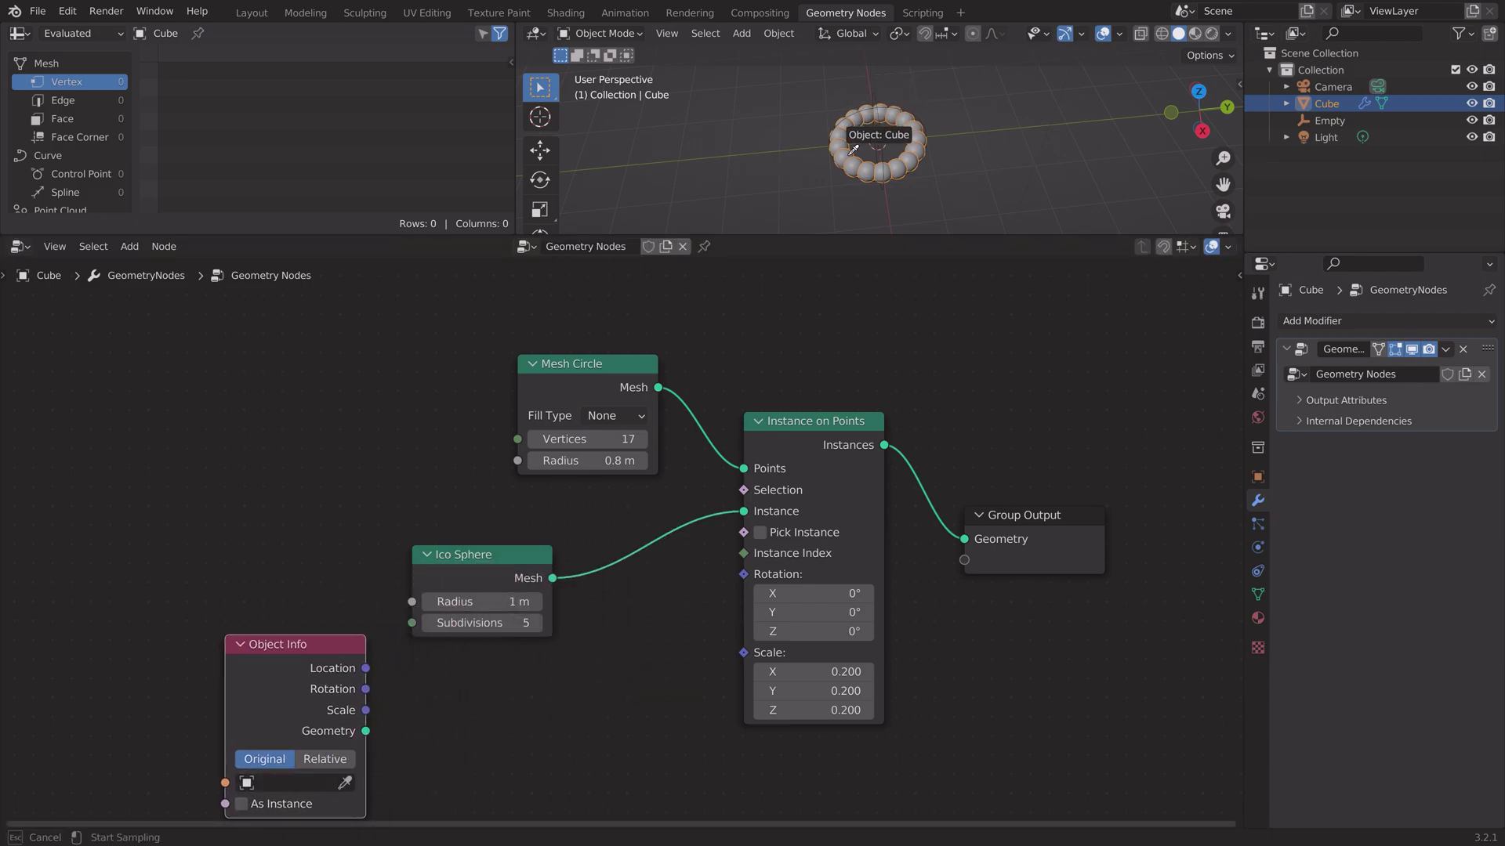
click(862, 119)
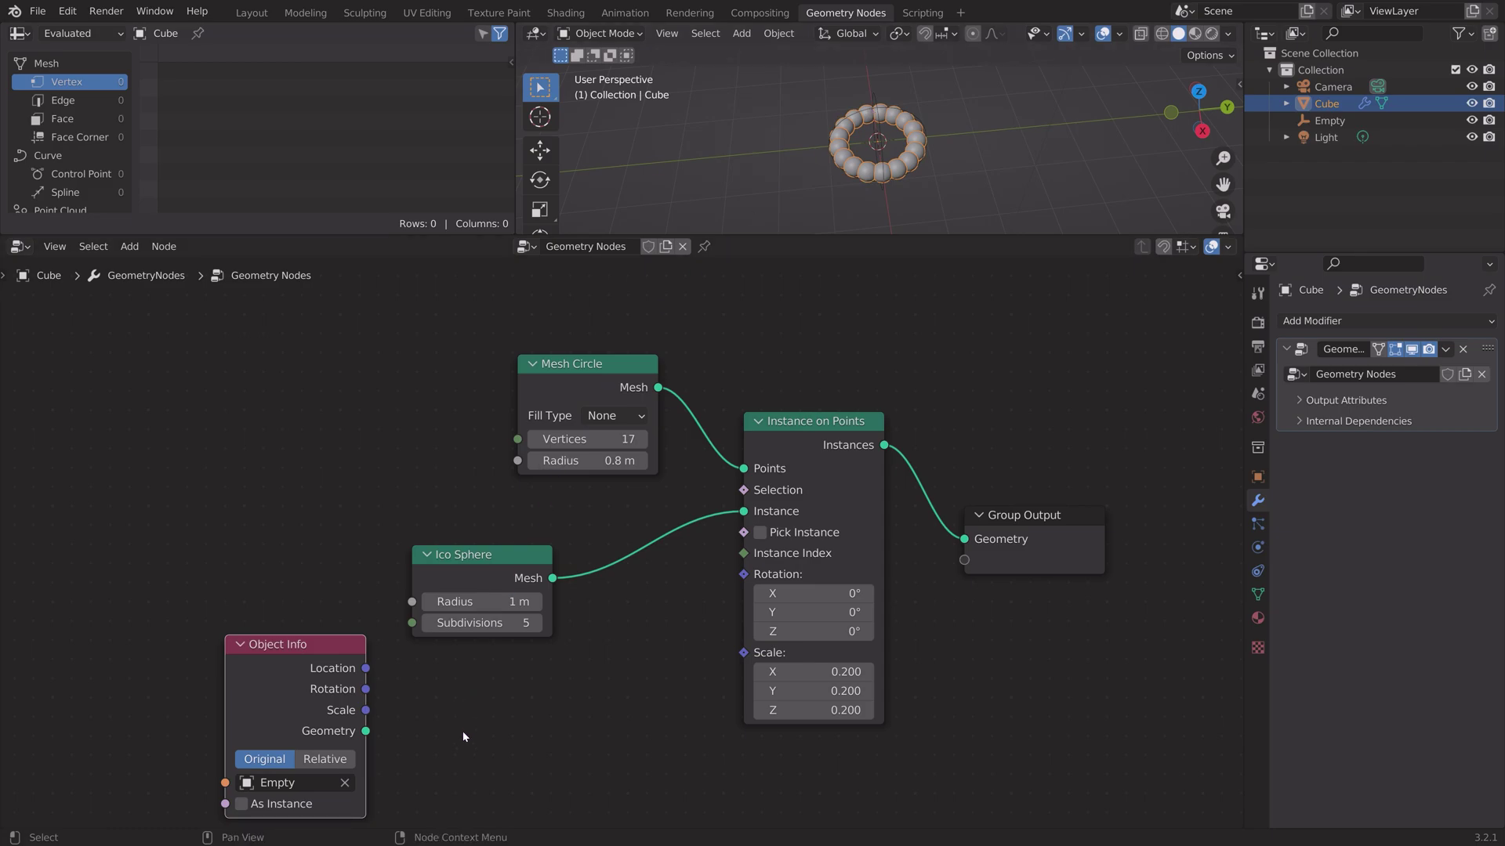
middle_drag(460, 732, 534, 641)
scroll(589, 594, down, 1)
scroll(595, 592, down, 1)
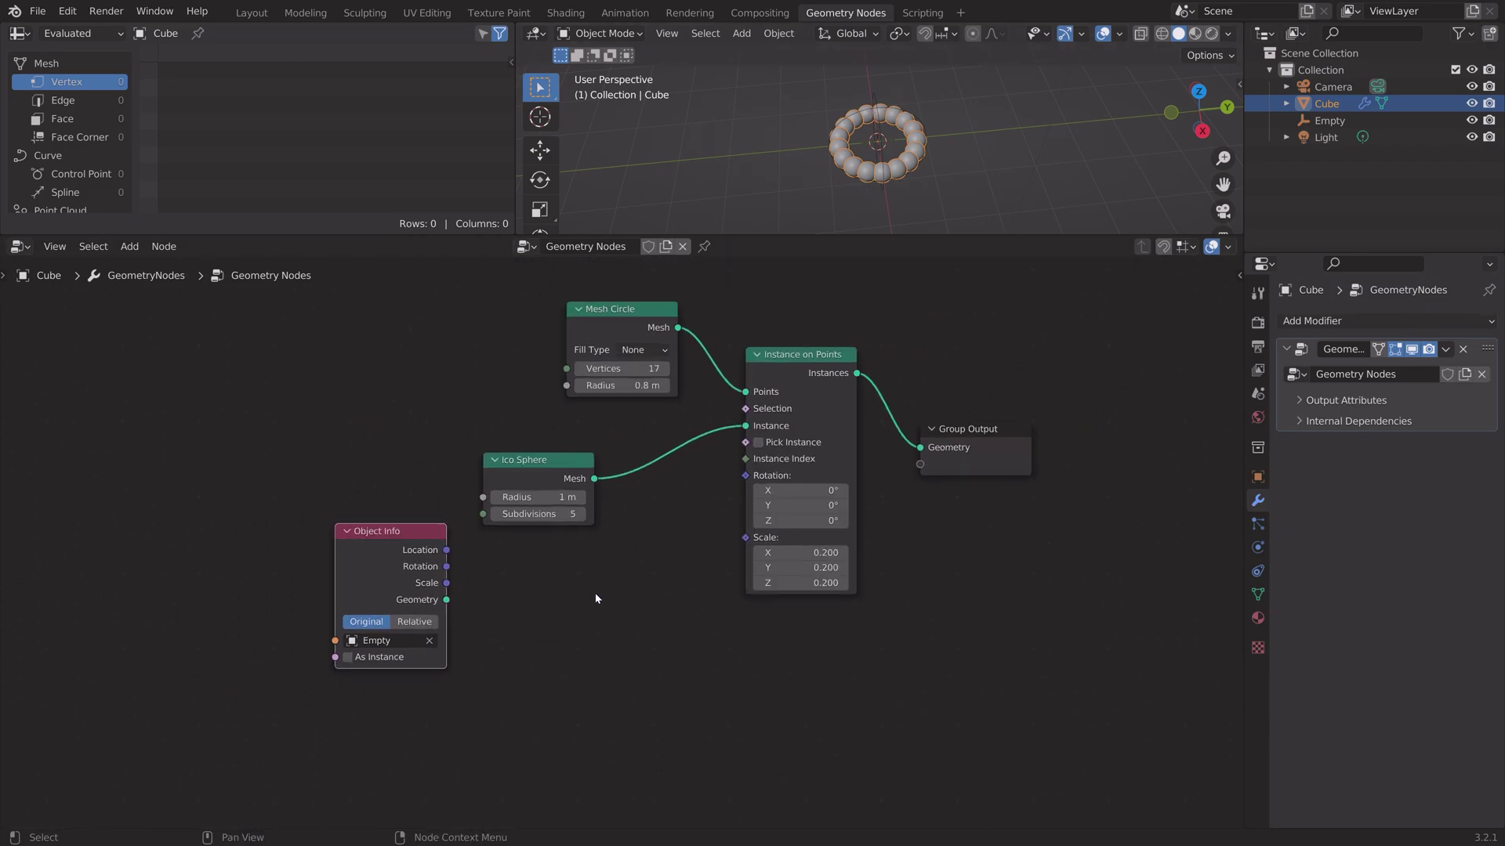
key(shift+a)
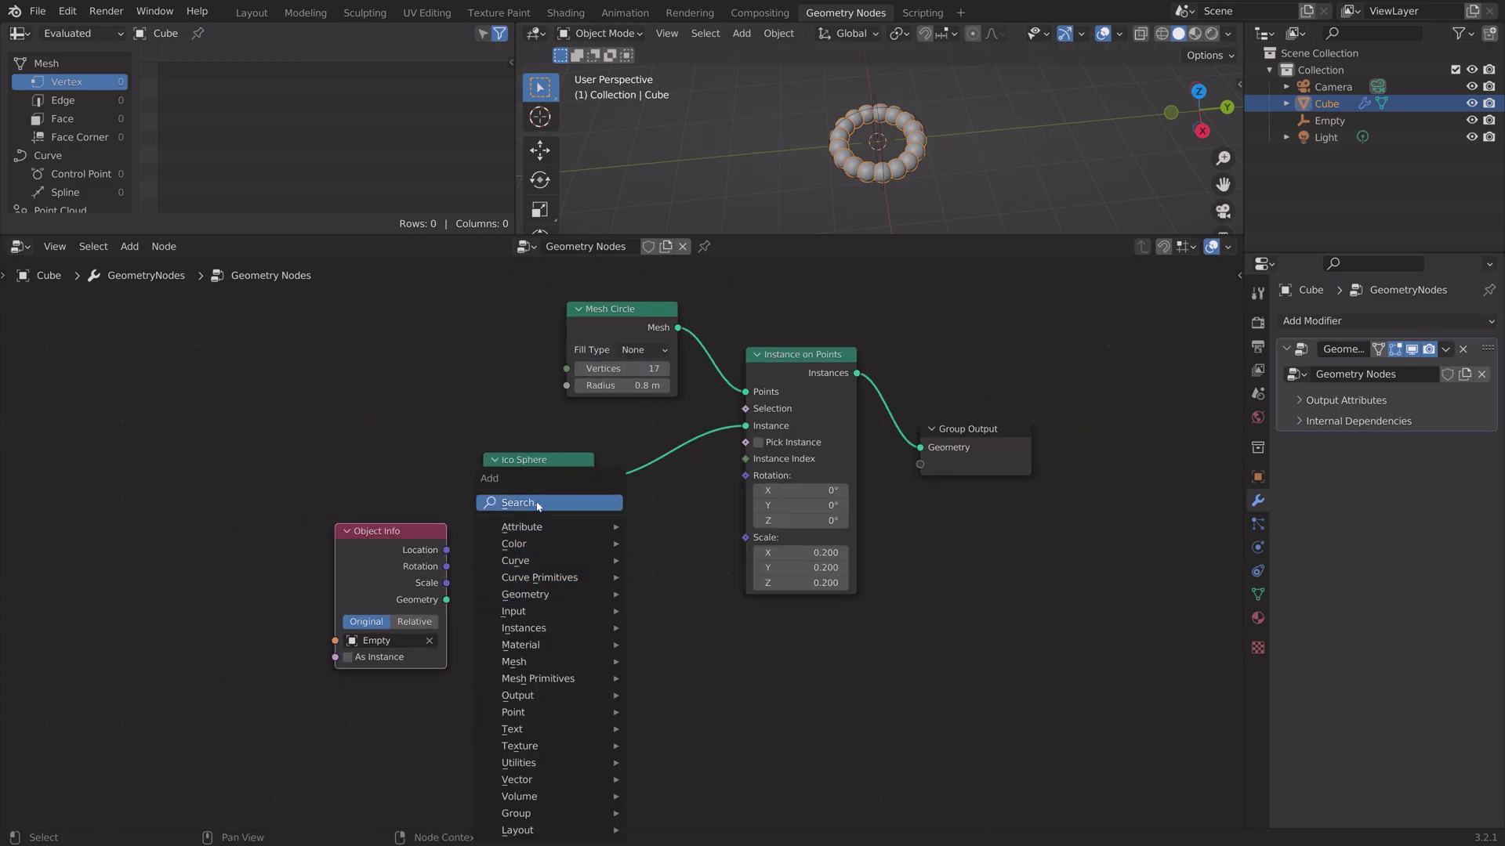
- Add a Mesh Line node and arrange Object Info beside it
click(538, 506)
text(mesh)
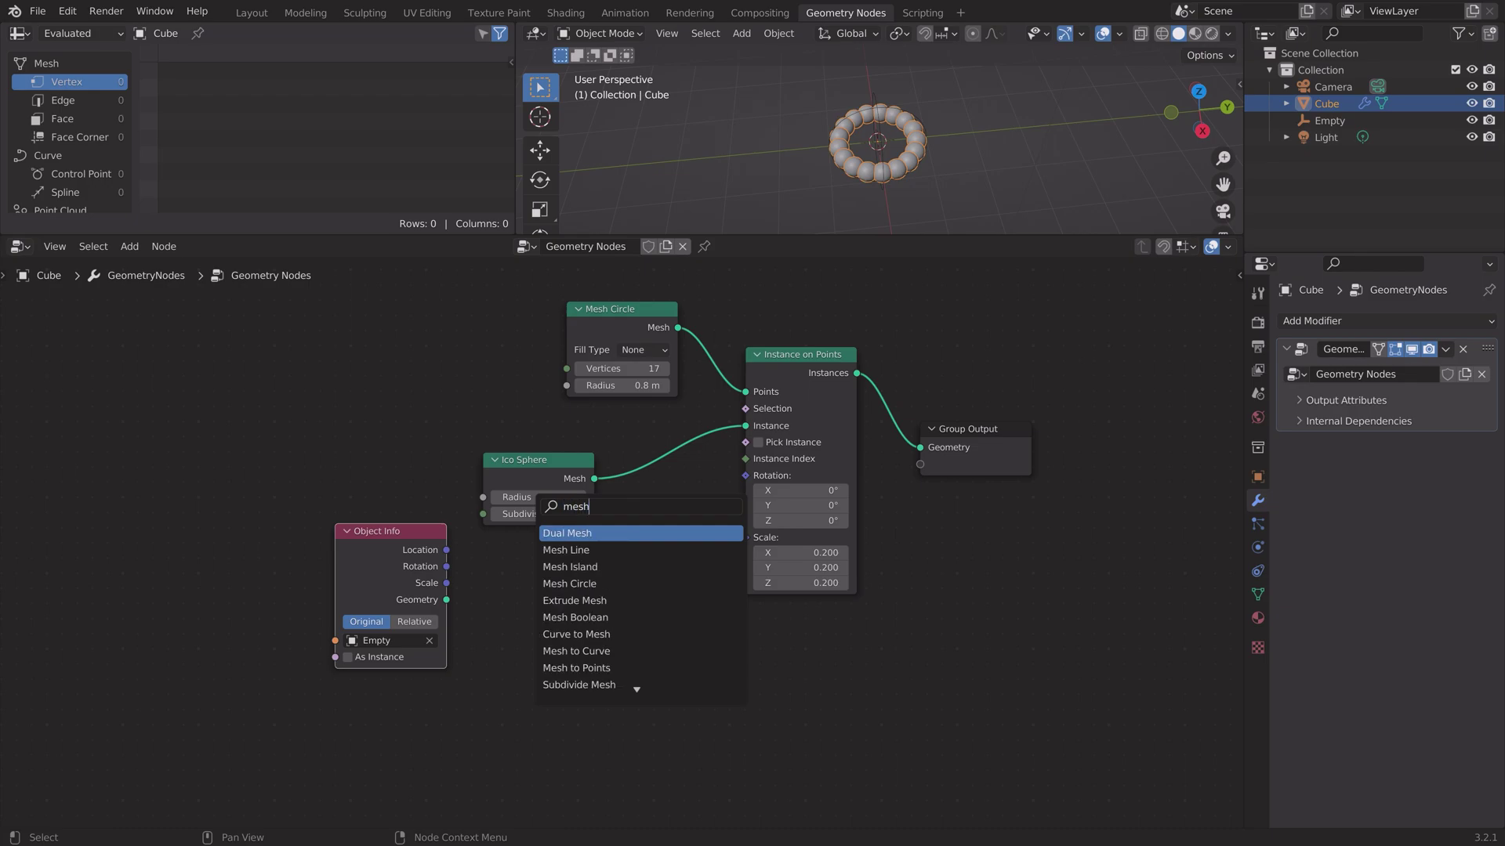
key(Down)
key(Return)
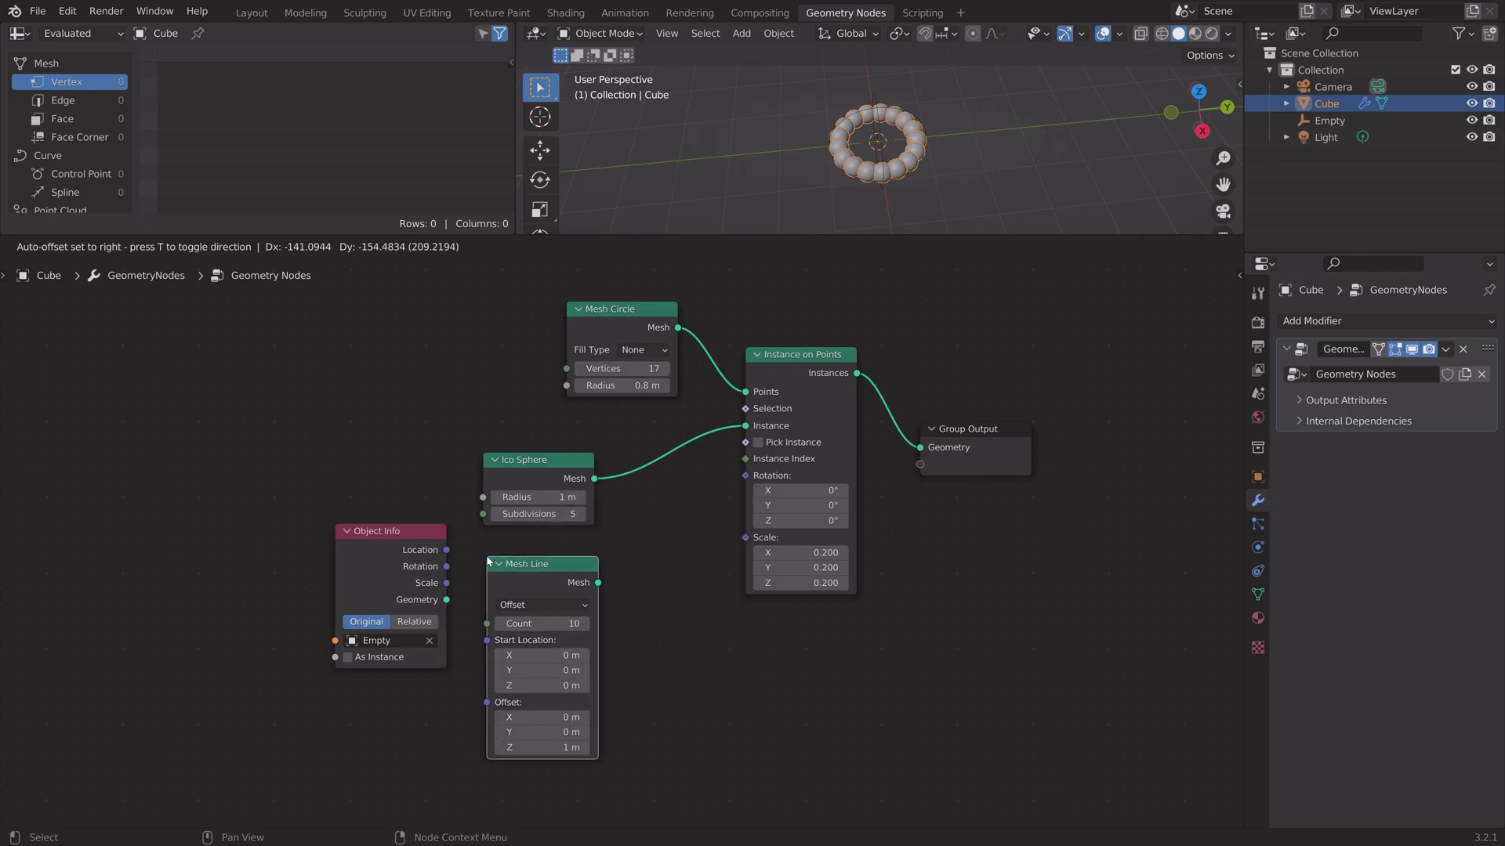
click(487, 561)
drag(397, 540, 487, 639)
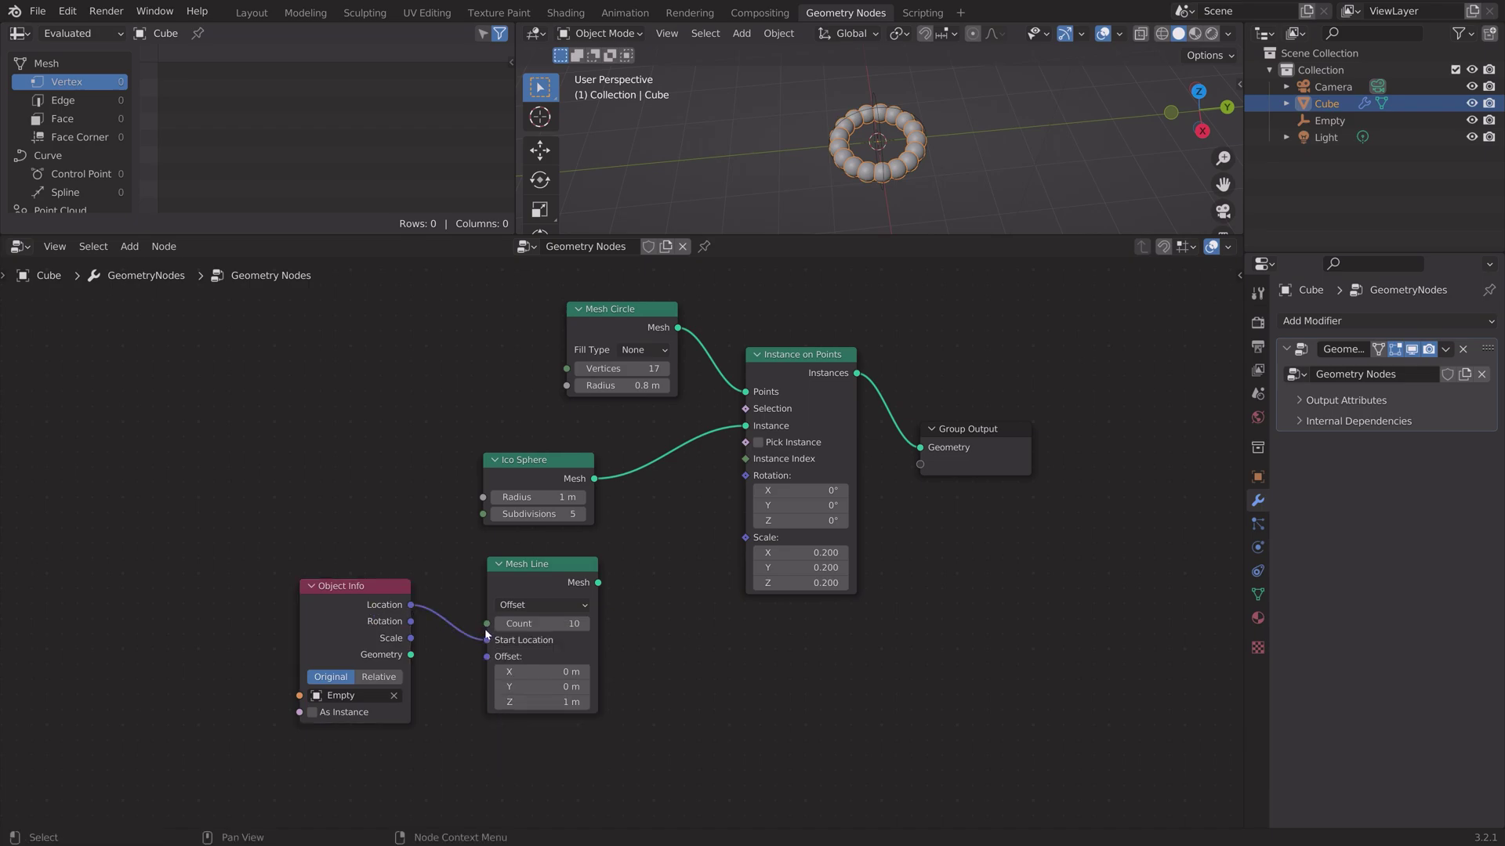
key(shift+a)
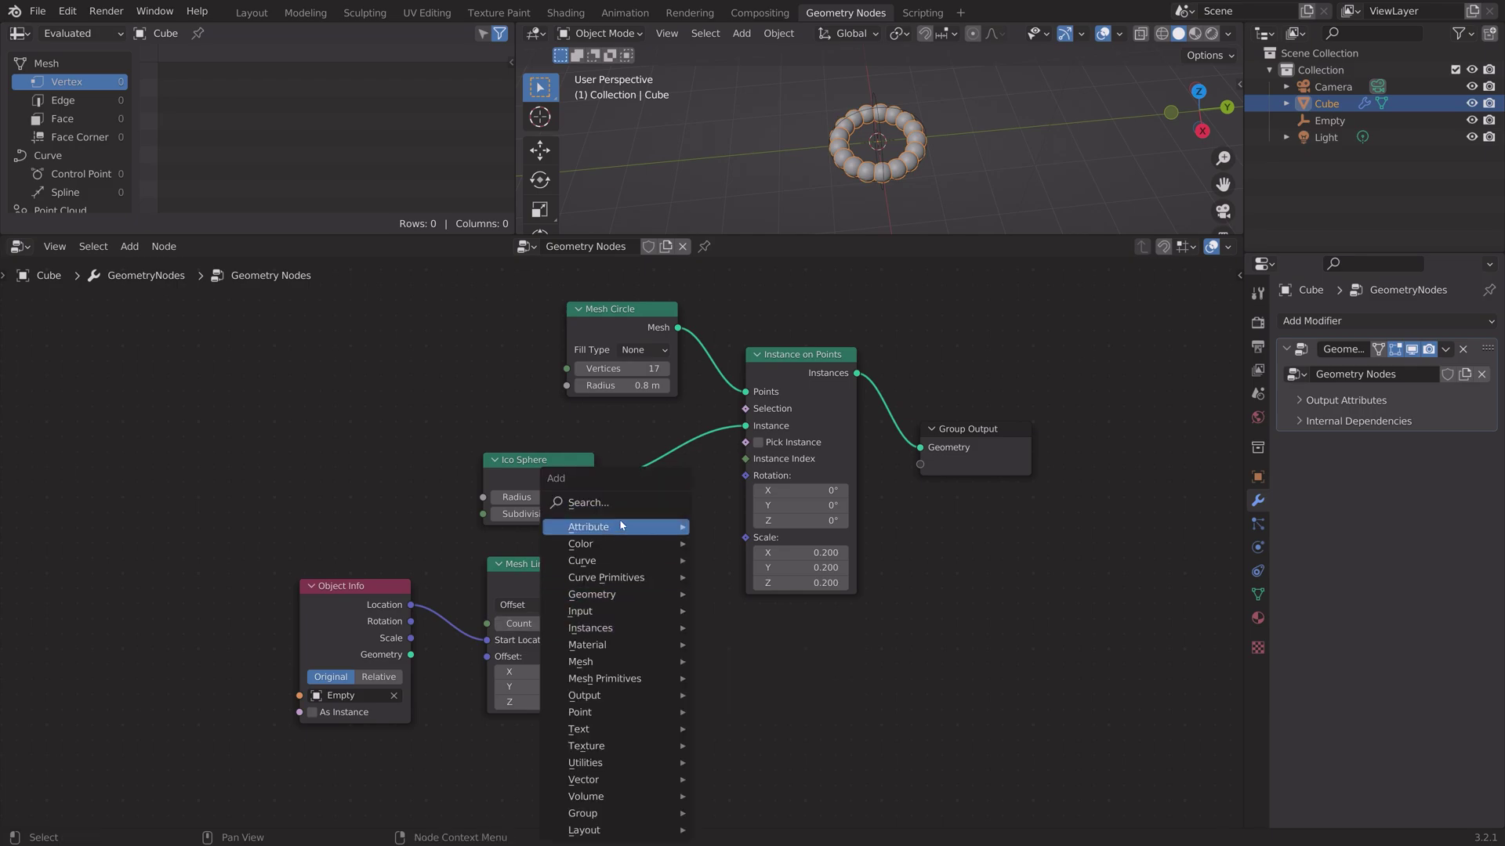
- Add a Geometry Proximity node through the node search
click(590, 502)
text(geom)
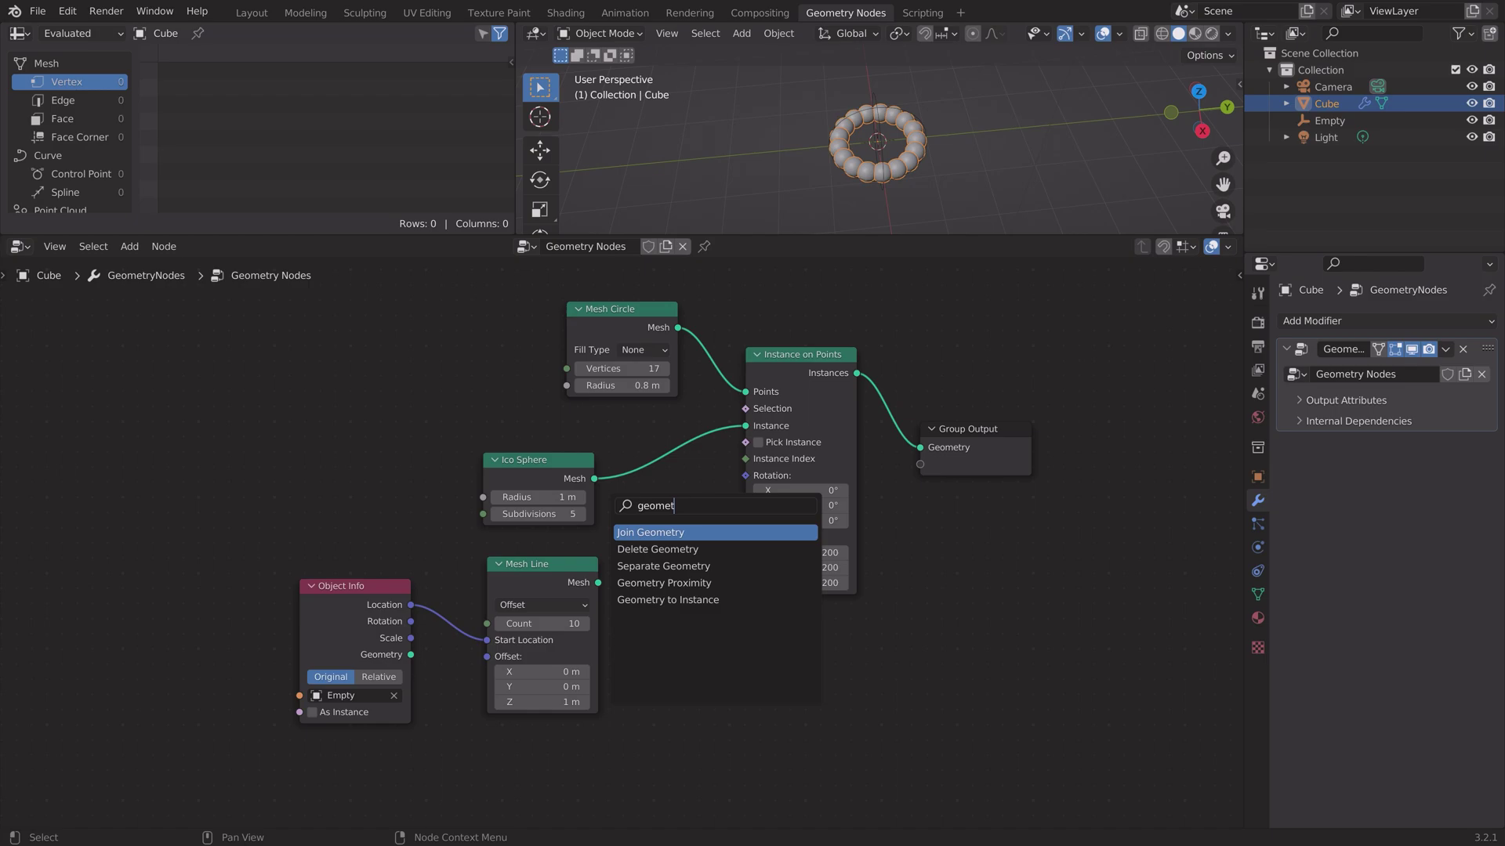
text(et)
key(Down)
key(Down)
key(Down)
key(Return)
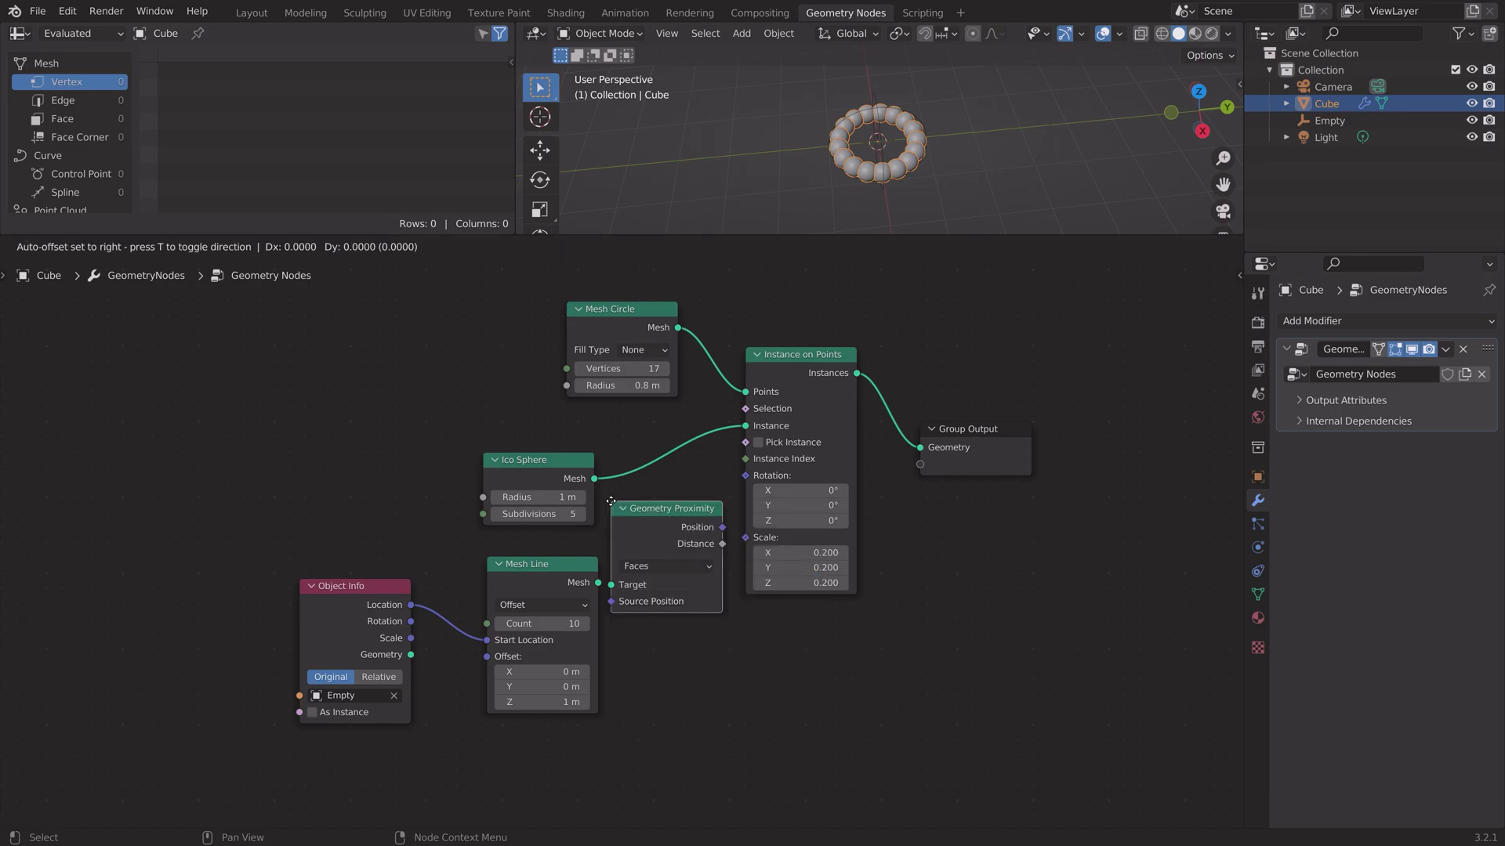
click(617, 575)
- Connect the Mesh Line's mesh to the Geometry Proximity Target
drag(251, 756, 461, 582)
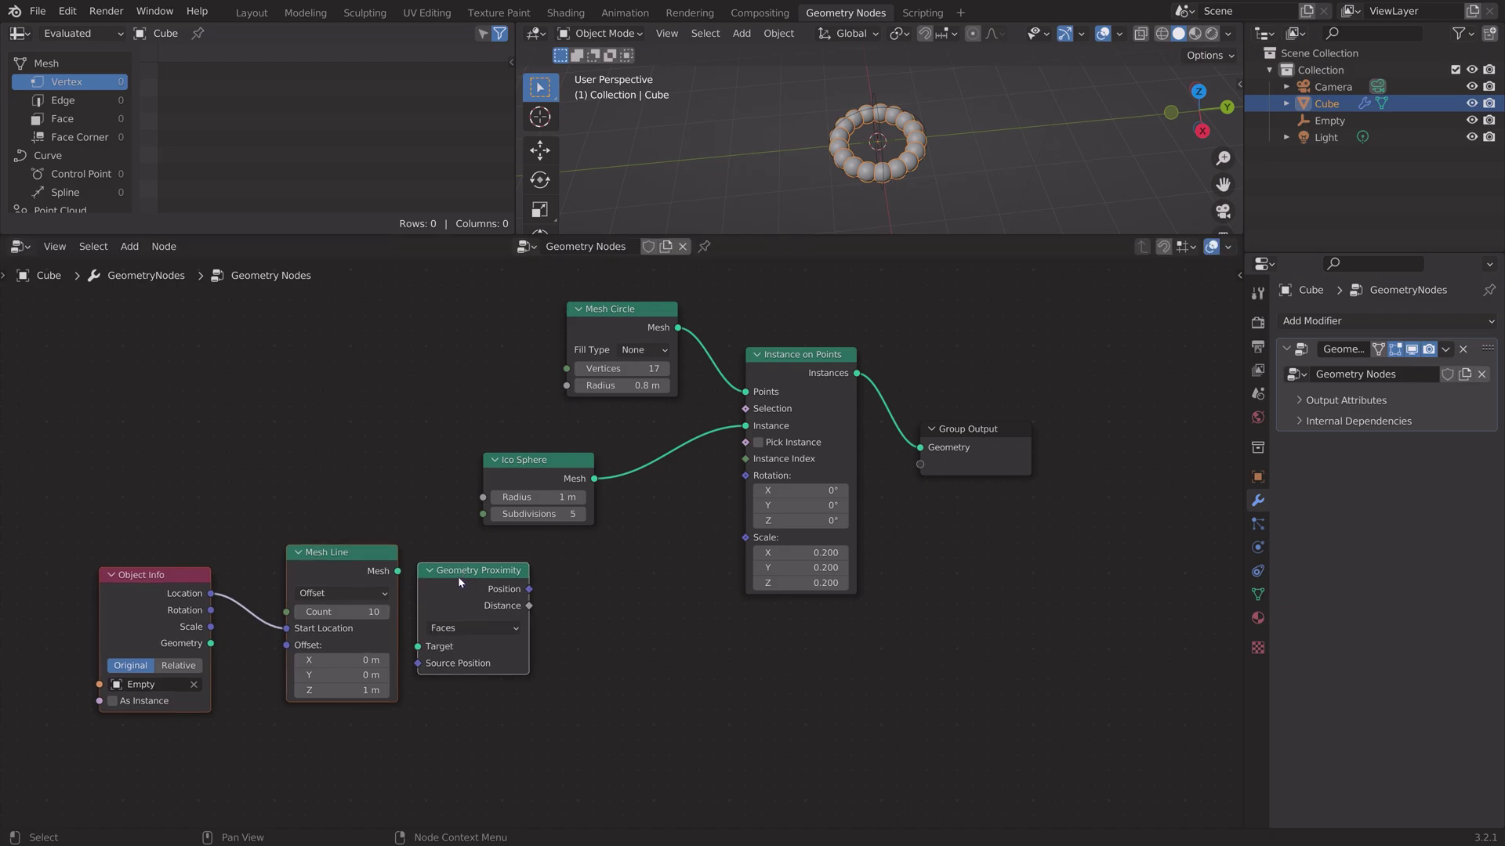
click(439, 729)
click(397, 573)
drag(397, 573, 421, 648)
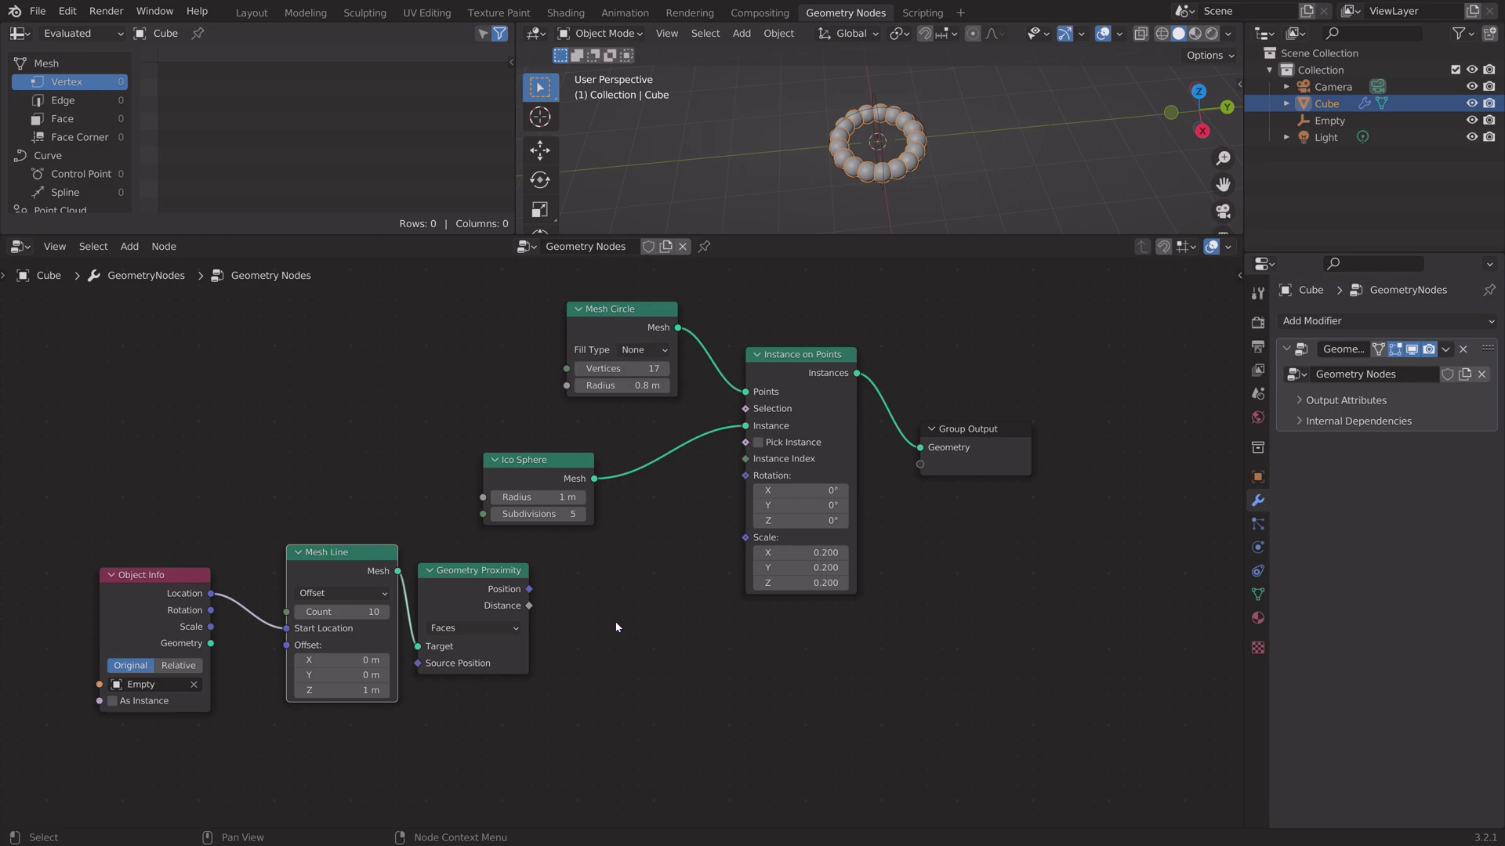
- Add a Map Range node turning proximity Distance into the Instance on Points Scale
key(shift+a)
click(588, 502)
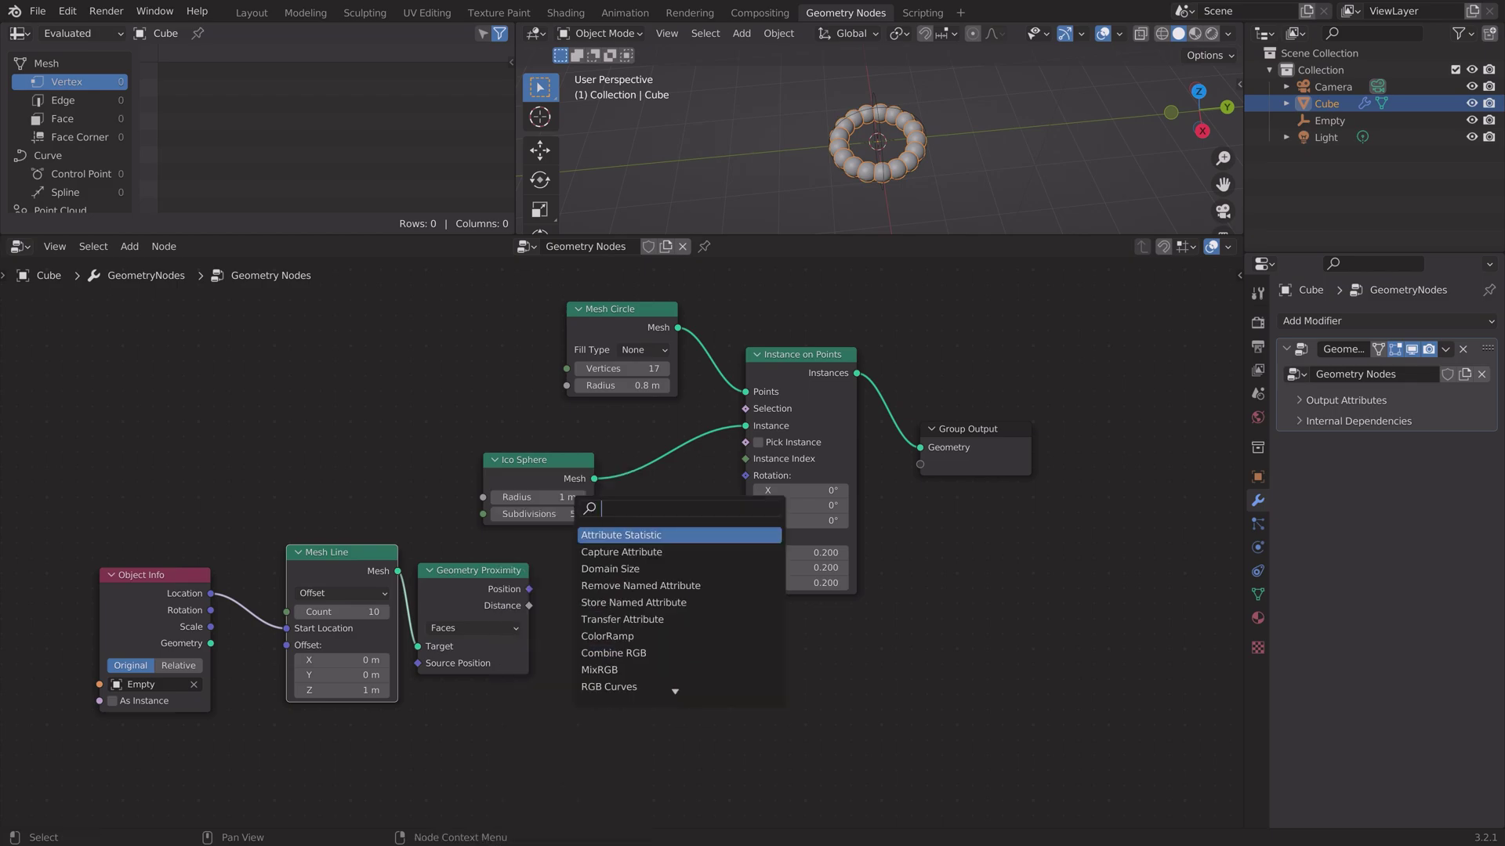
text(map ran)
key(Return)
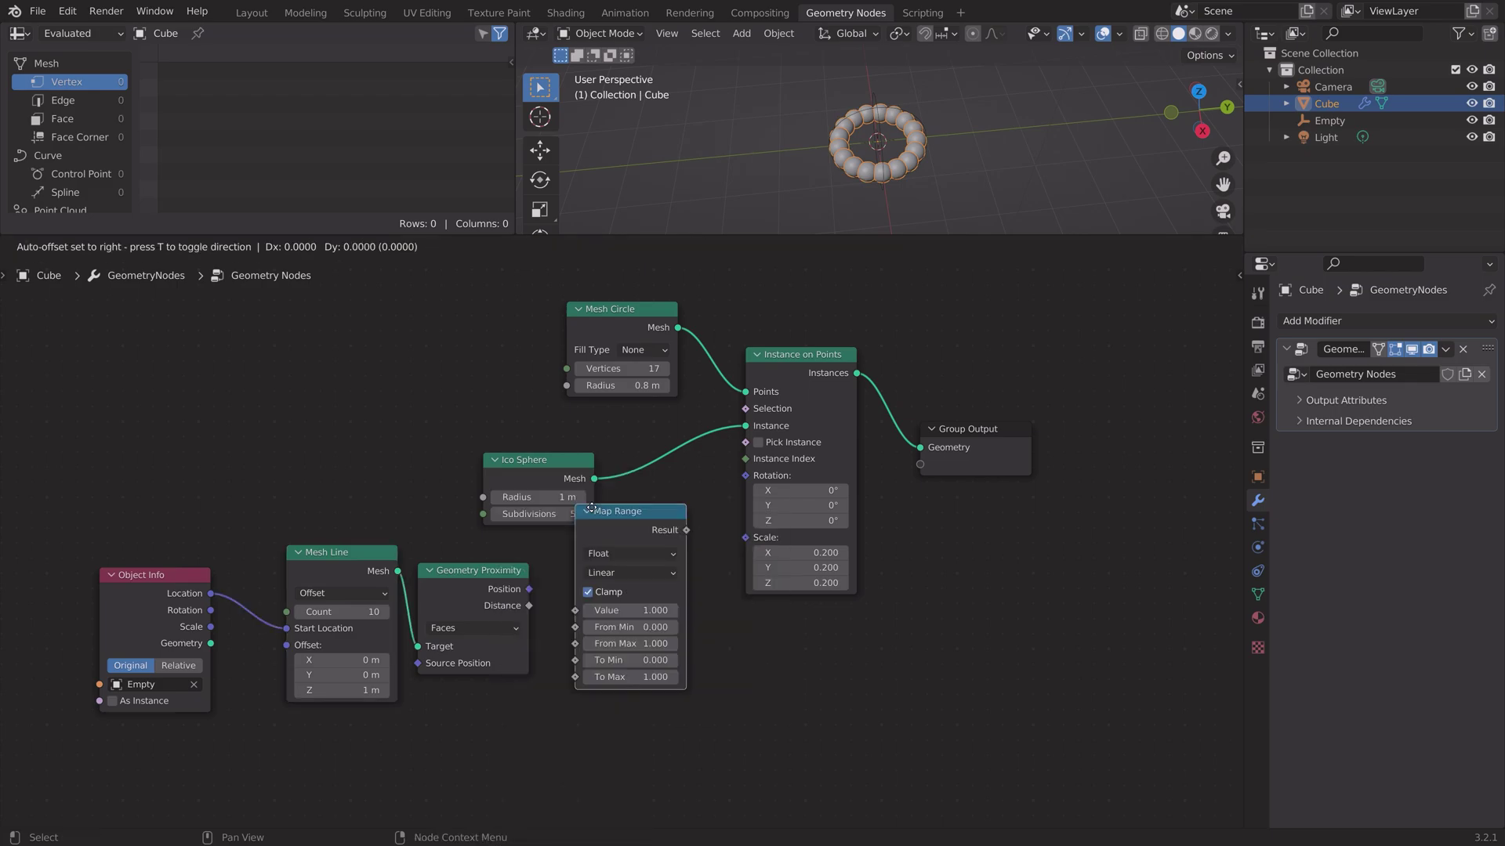
click(608, 562)
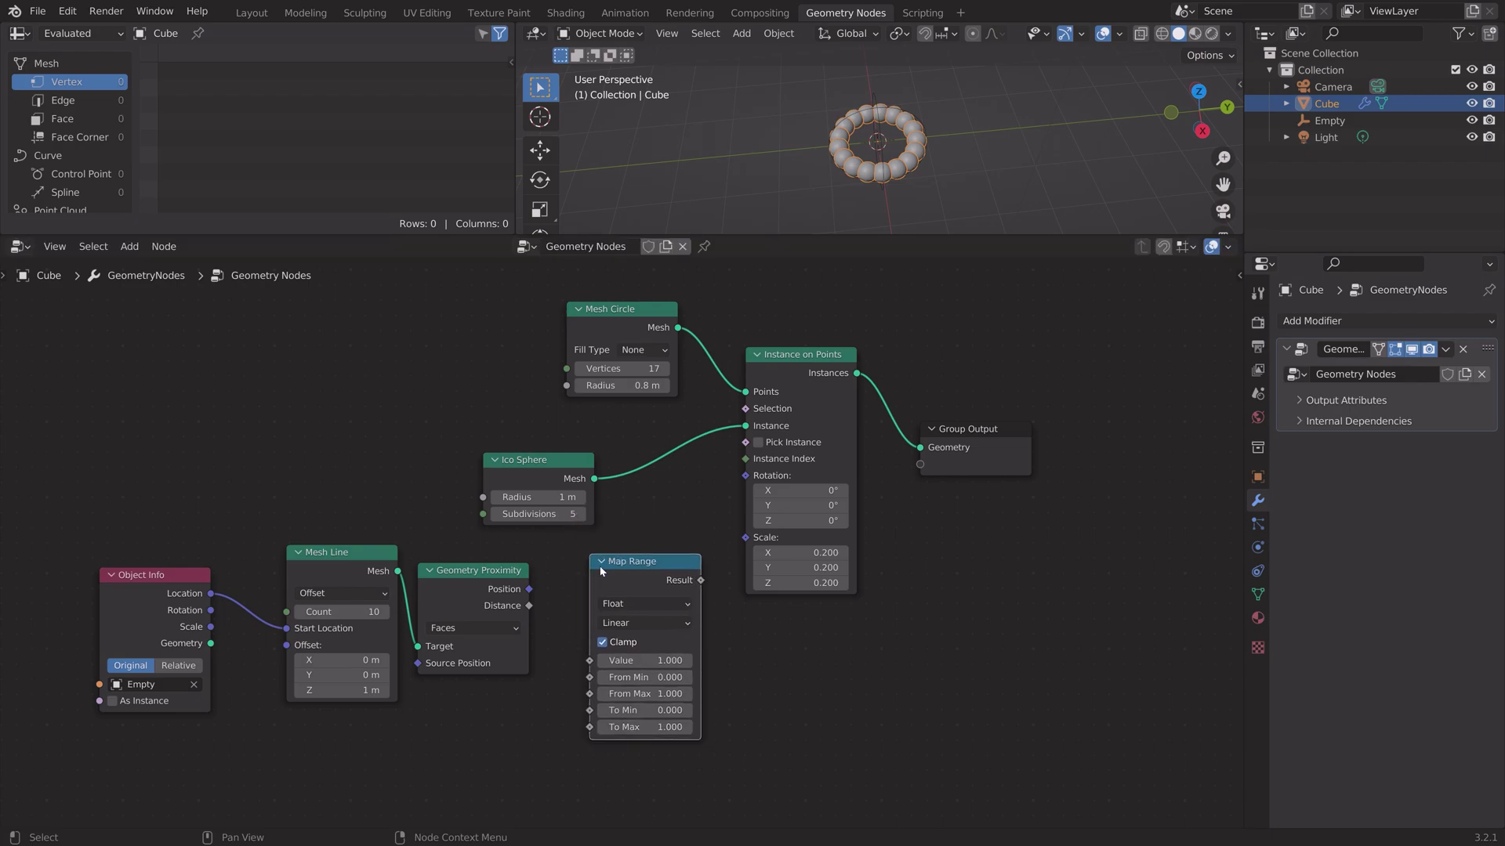
drag(533, 607, 590, 667)
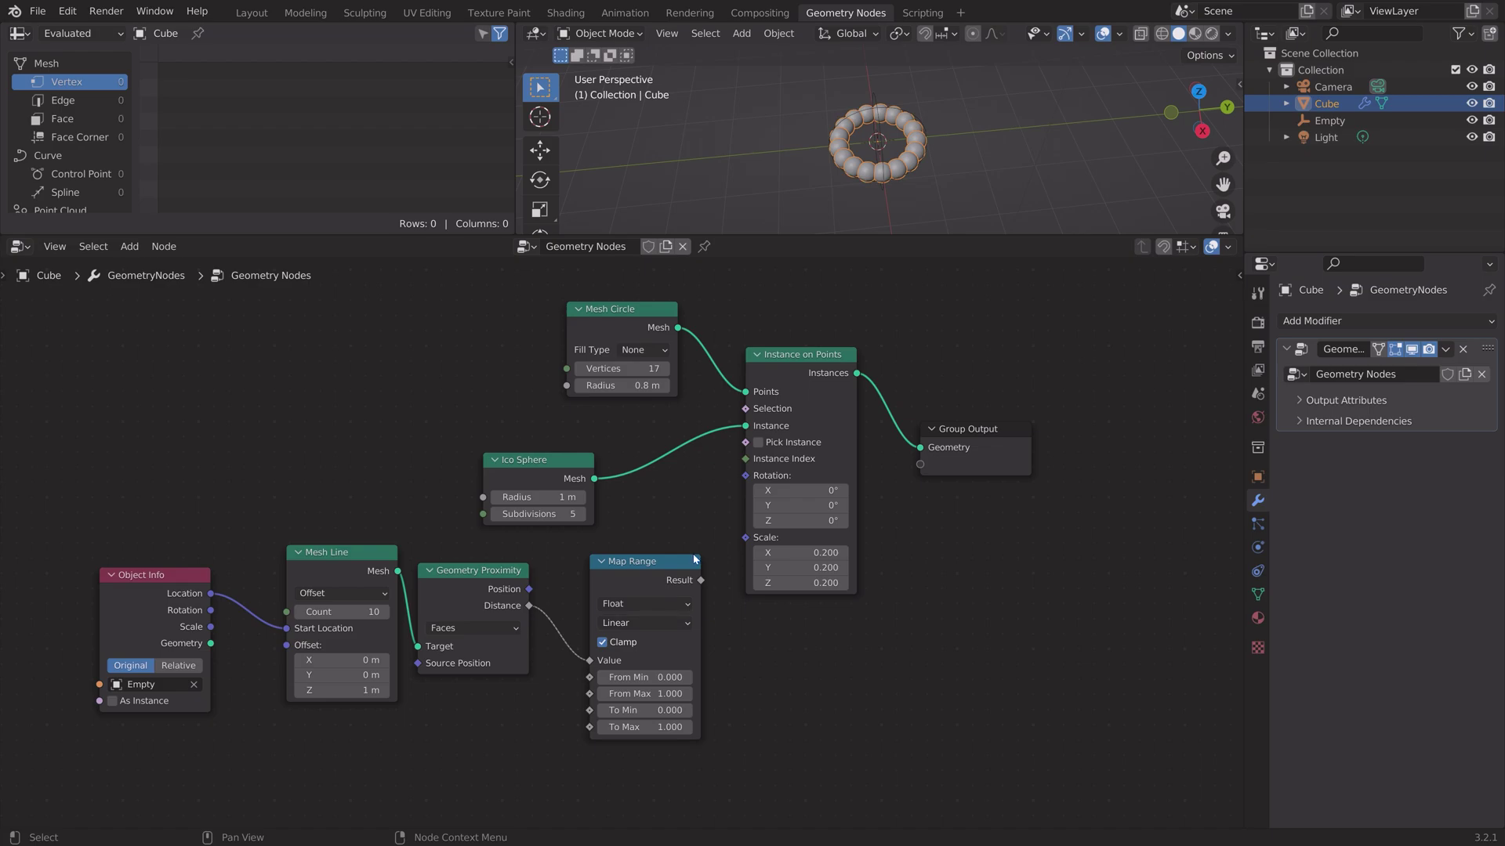
drag(700, 581, 745, 546)
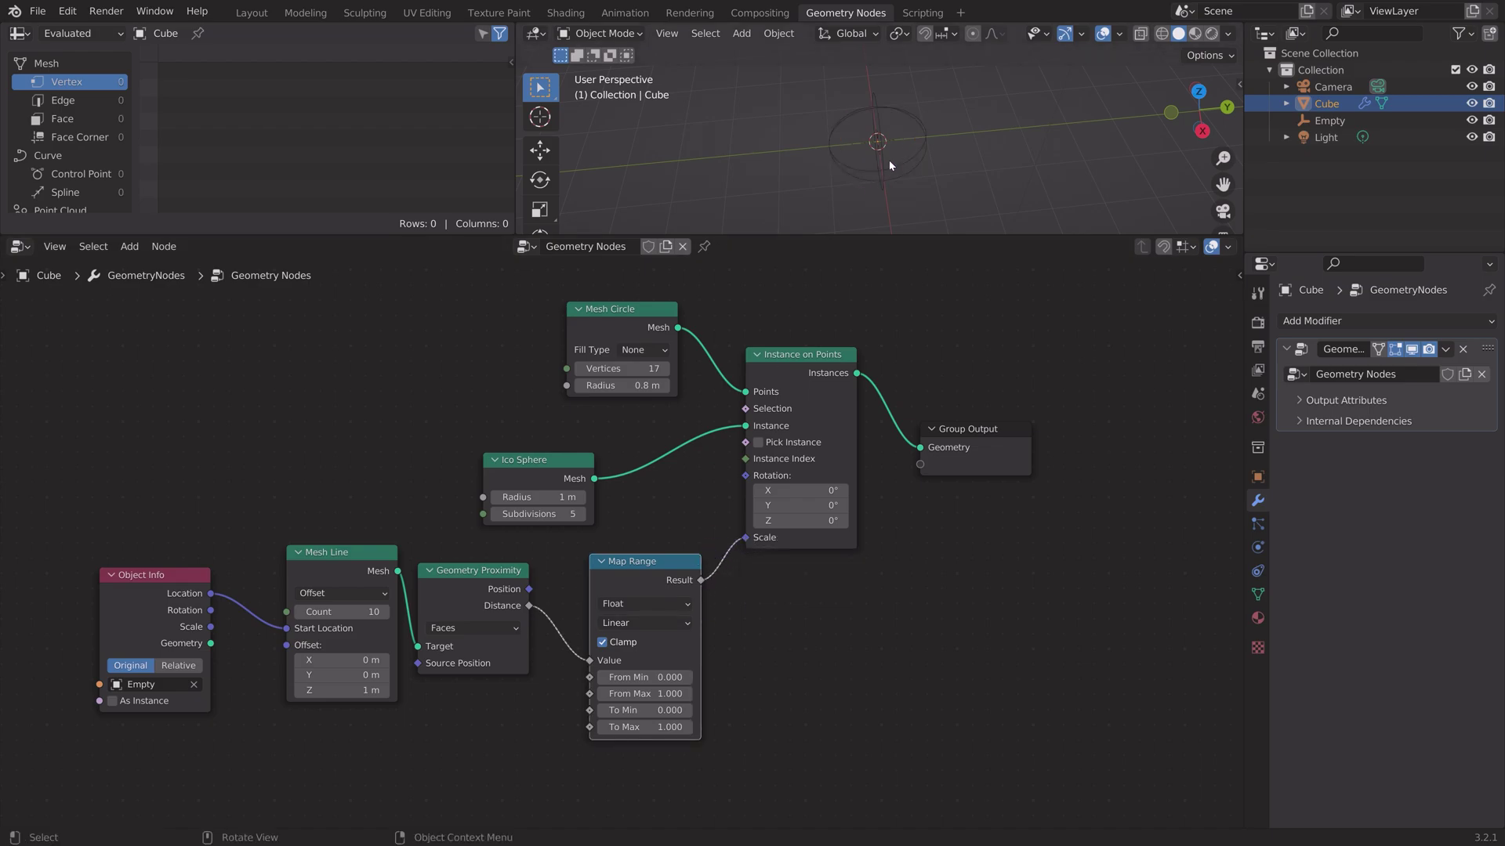
- Switch Geometry Proximity from Faces to Points mode
click(497, 629)
click(486, 646)
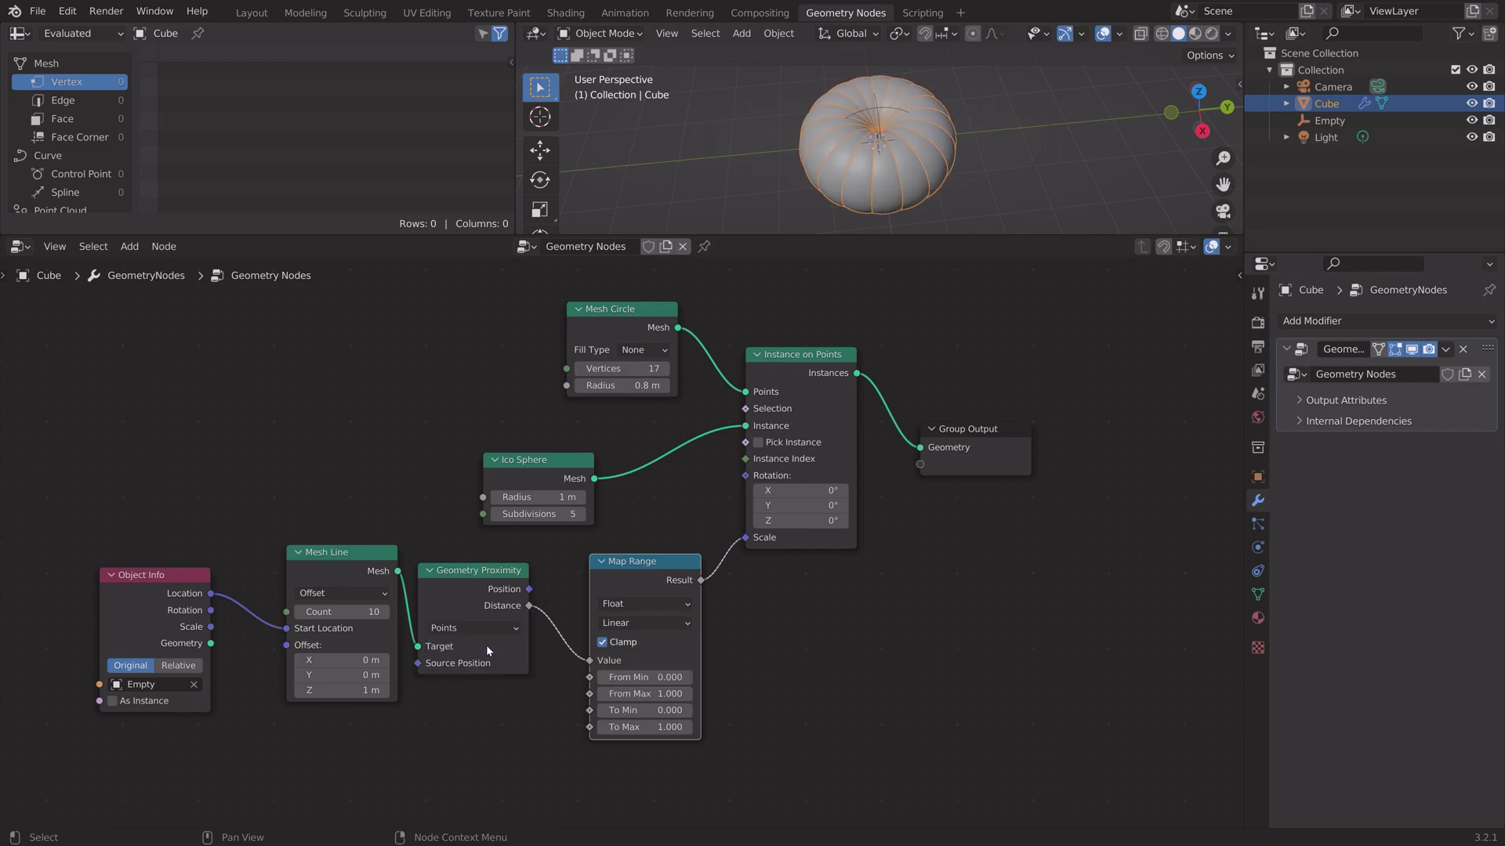
mouse_move(486, 646)
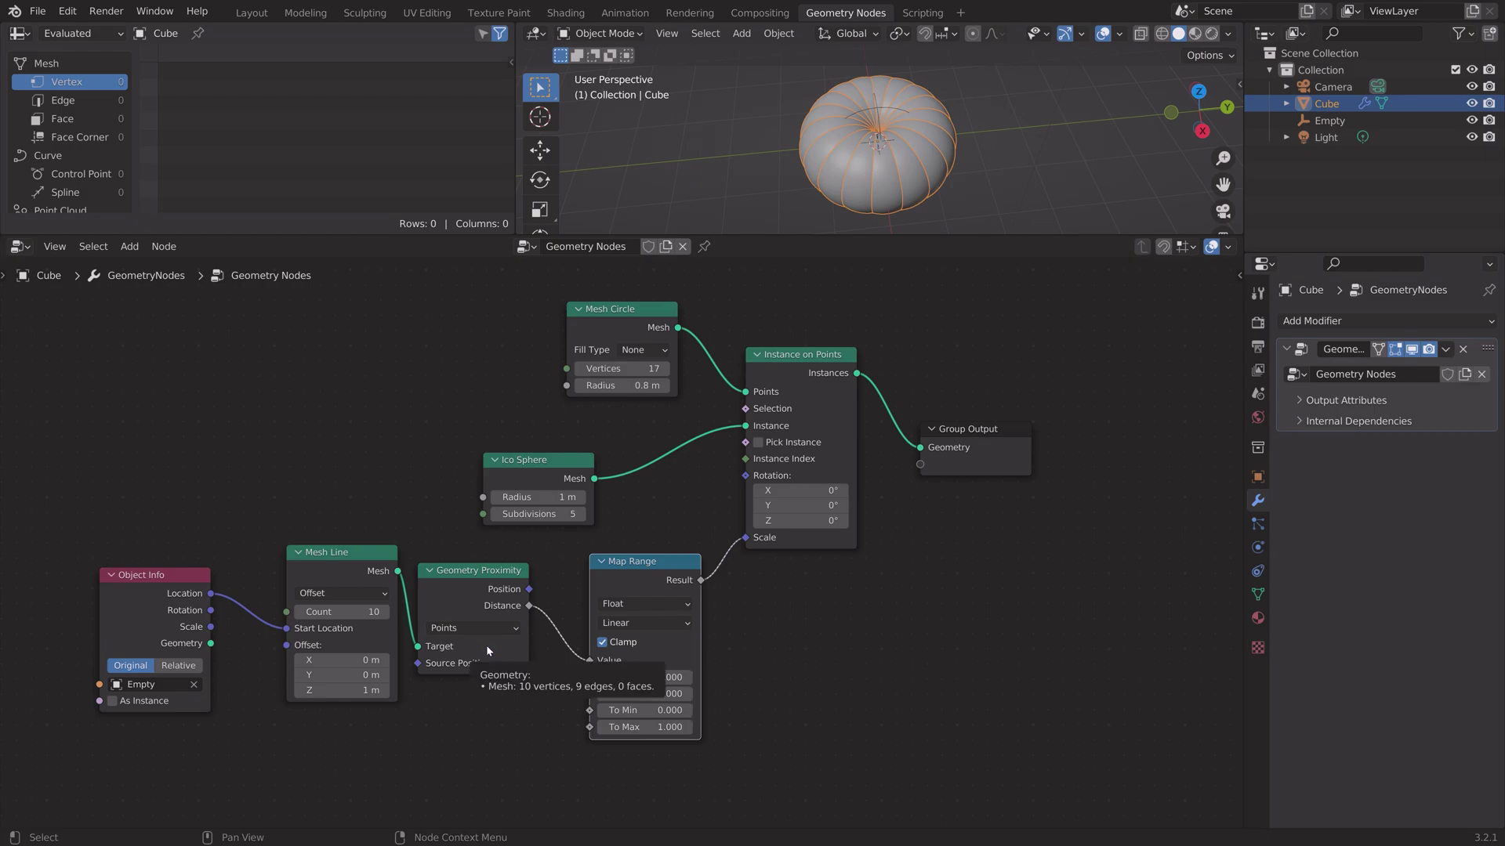
click(885, 112)
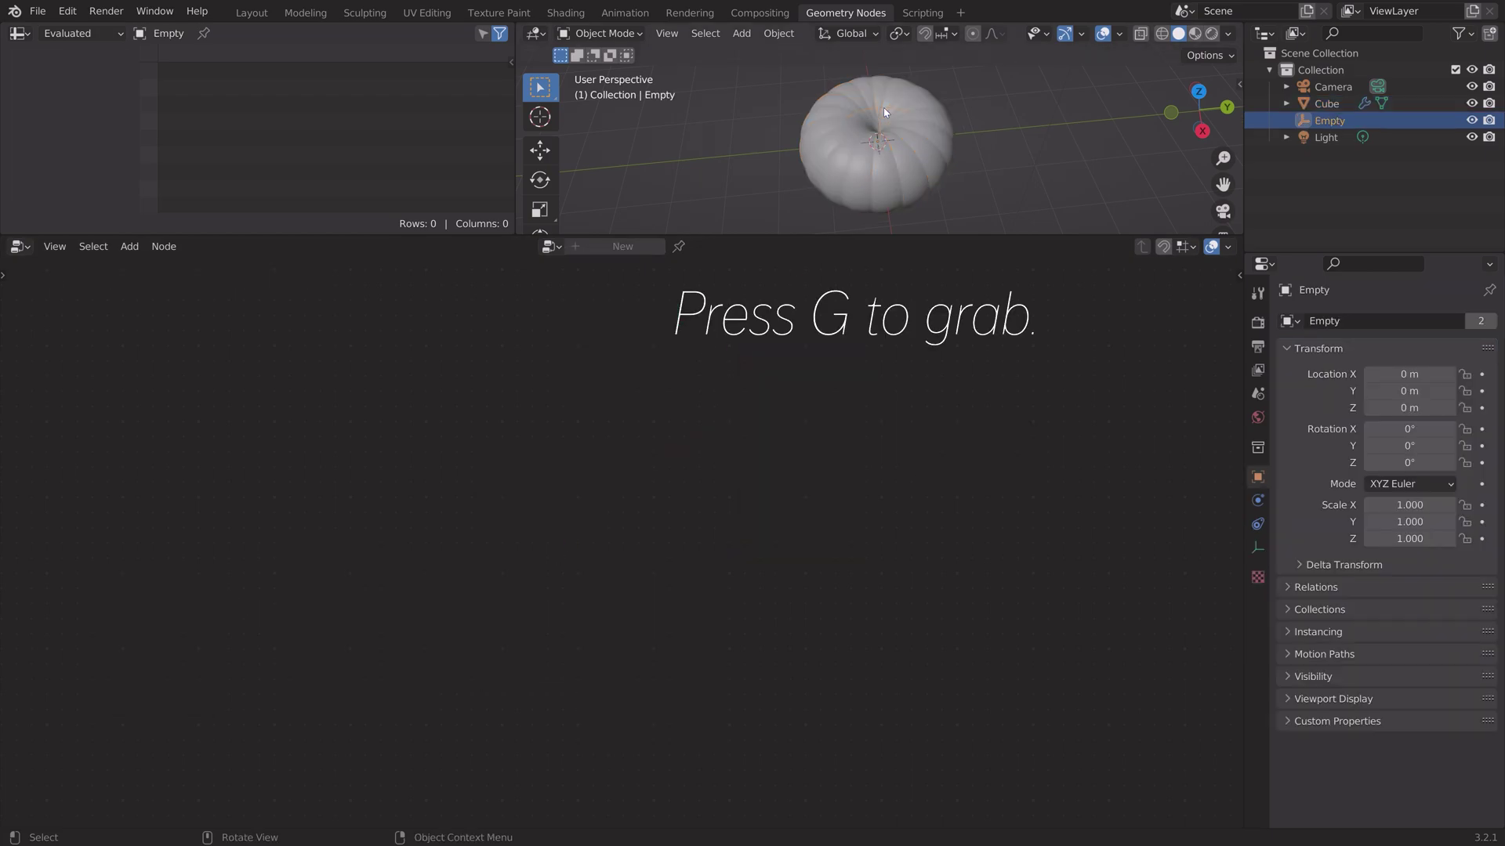
key(g)
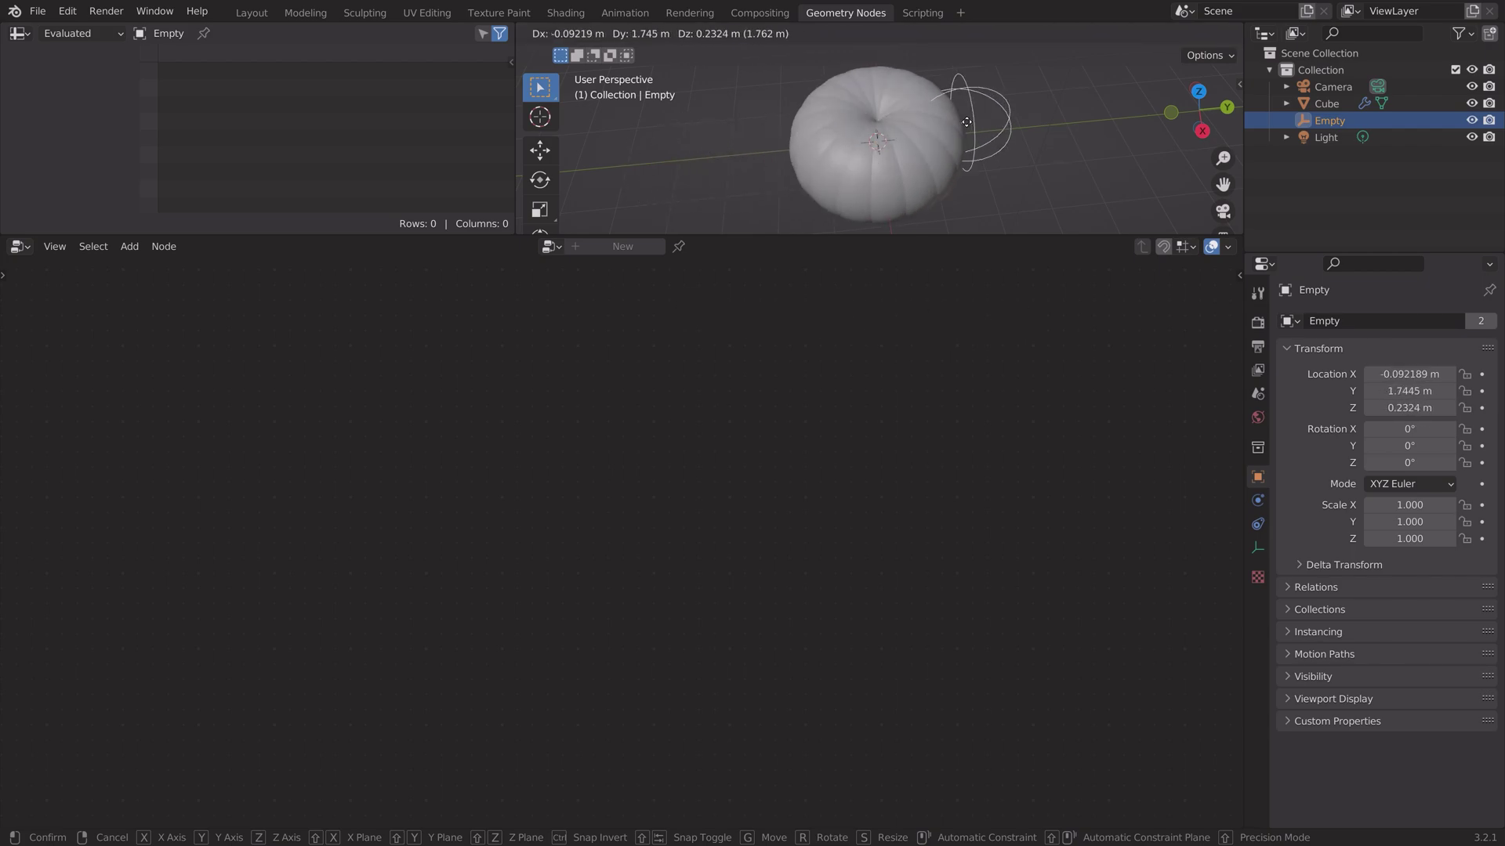
right_click(947, 141)
- Save the file as tut1.blend and reselect the Cube object
key(ctrl+shift+s)
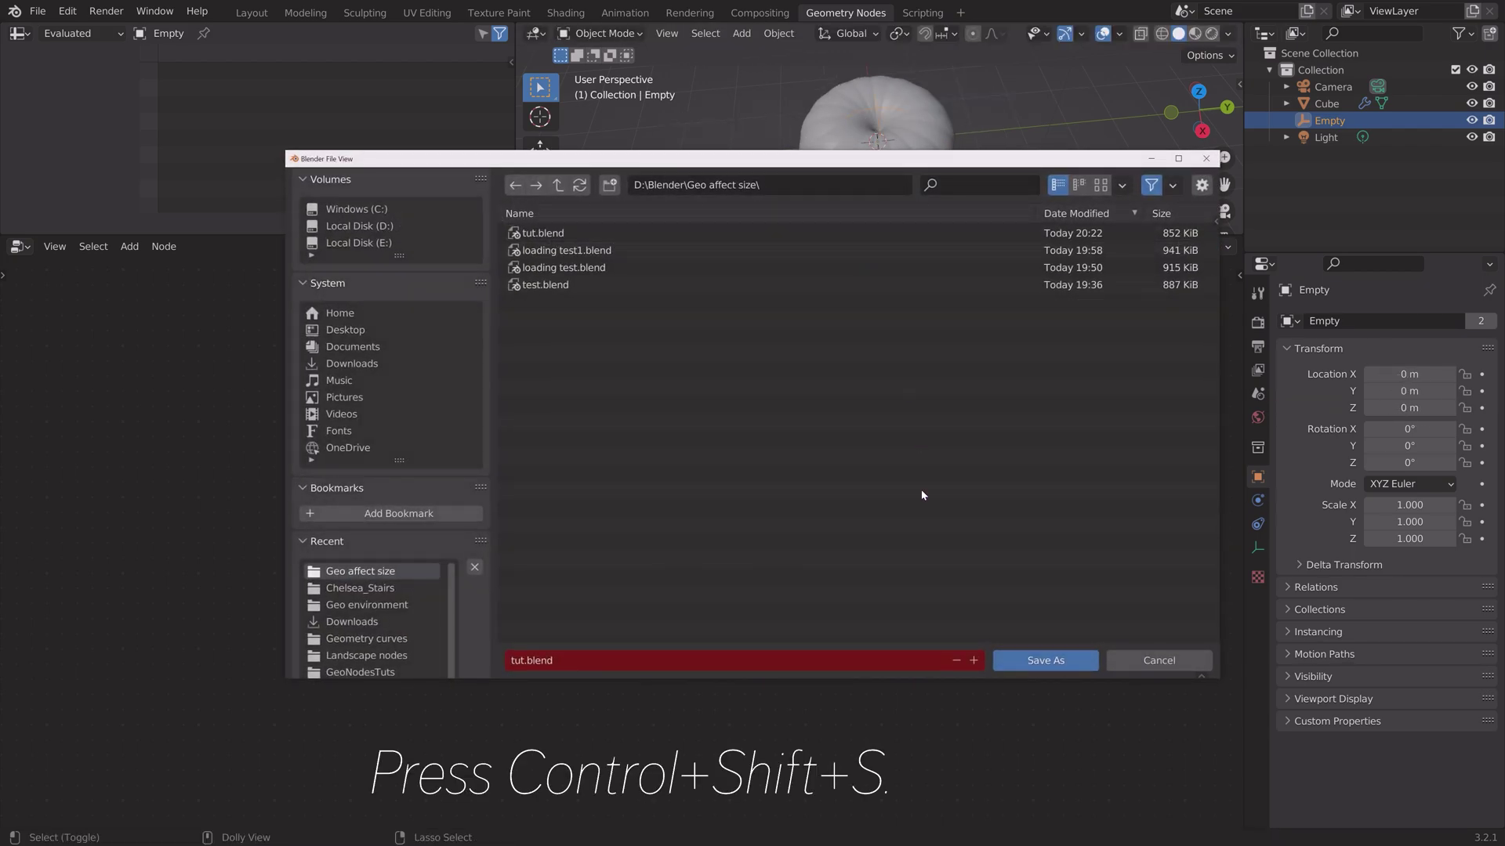
click(974, 661)
click(1045, 660)
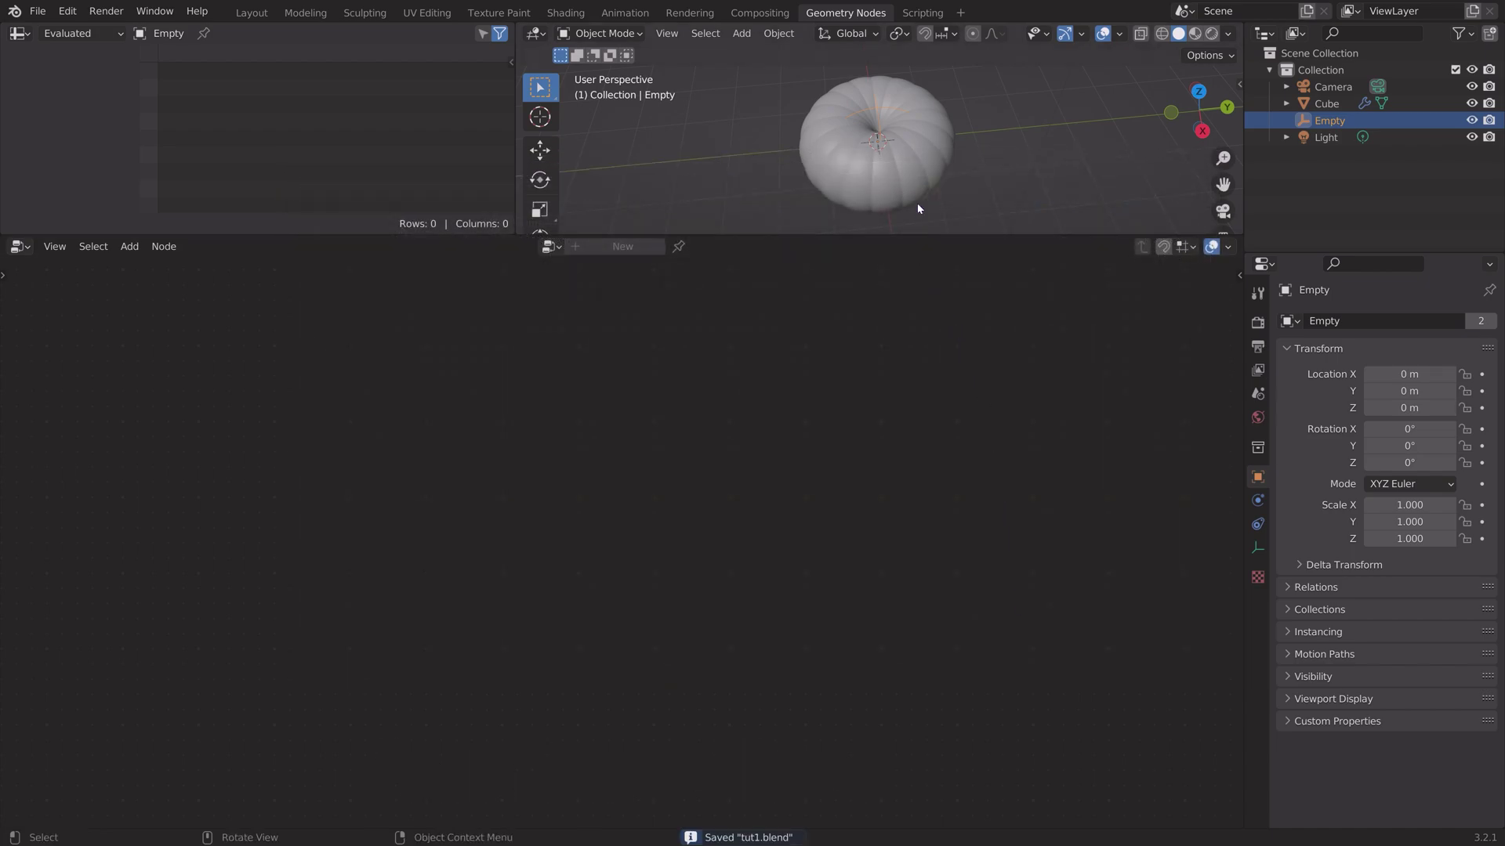
click(925, 161)
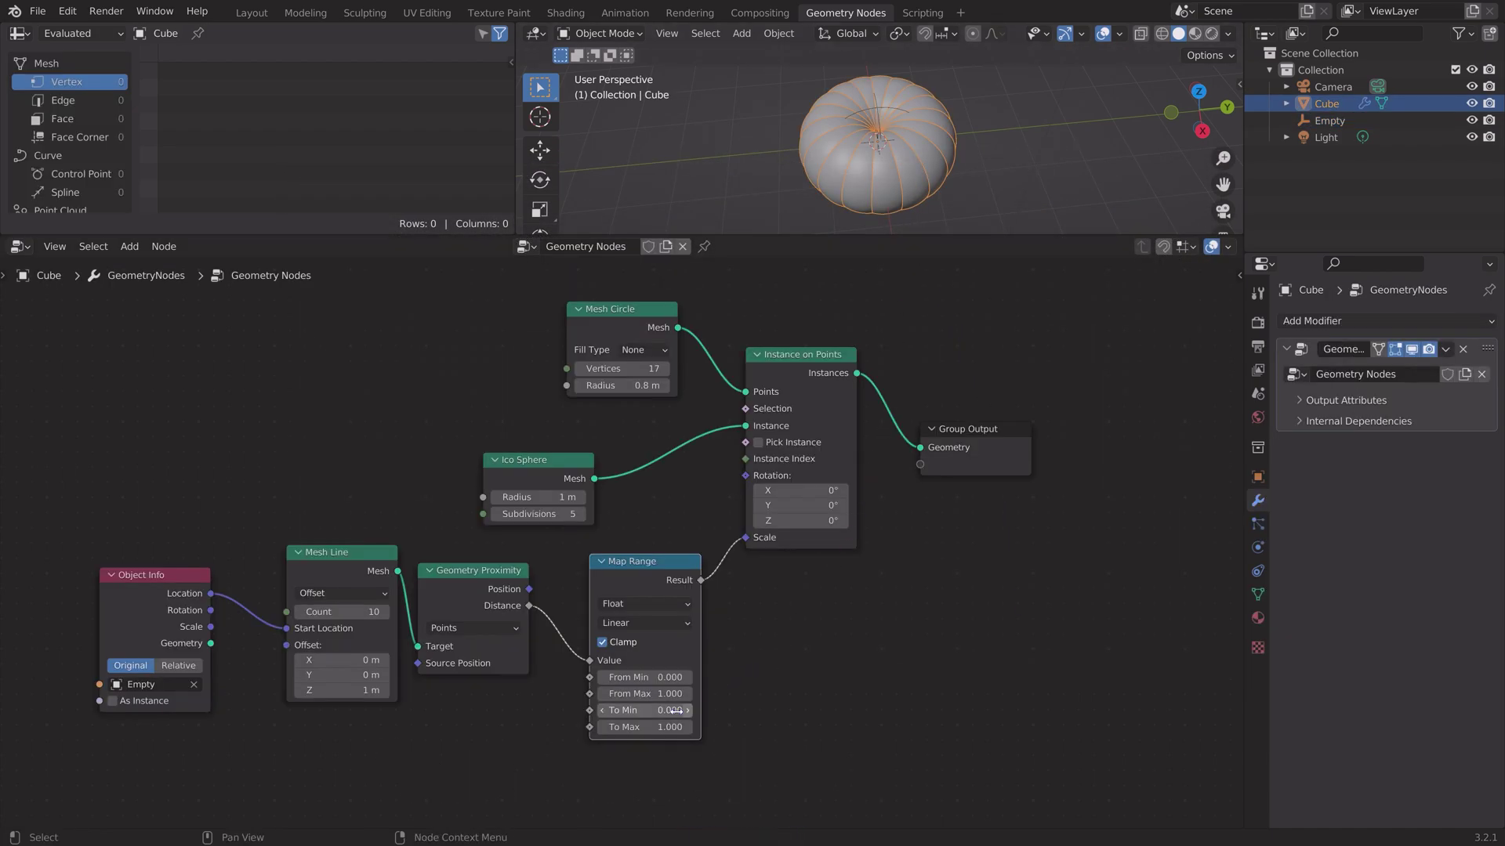
- Set the Map Range node's To Max to 0.07 and To Min to 0.18
click(644, 726)
key(BackSpace)
text(.07)
key(shift+Tab)
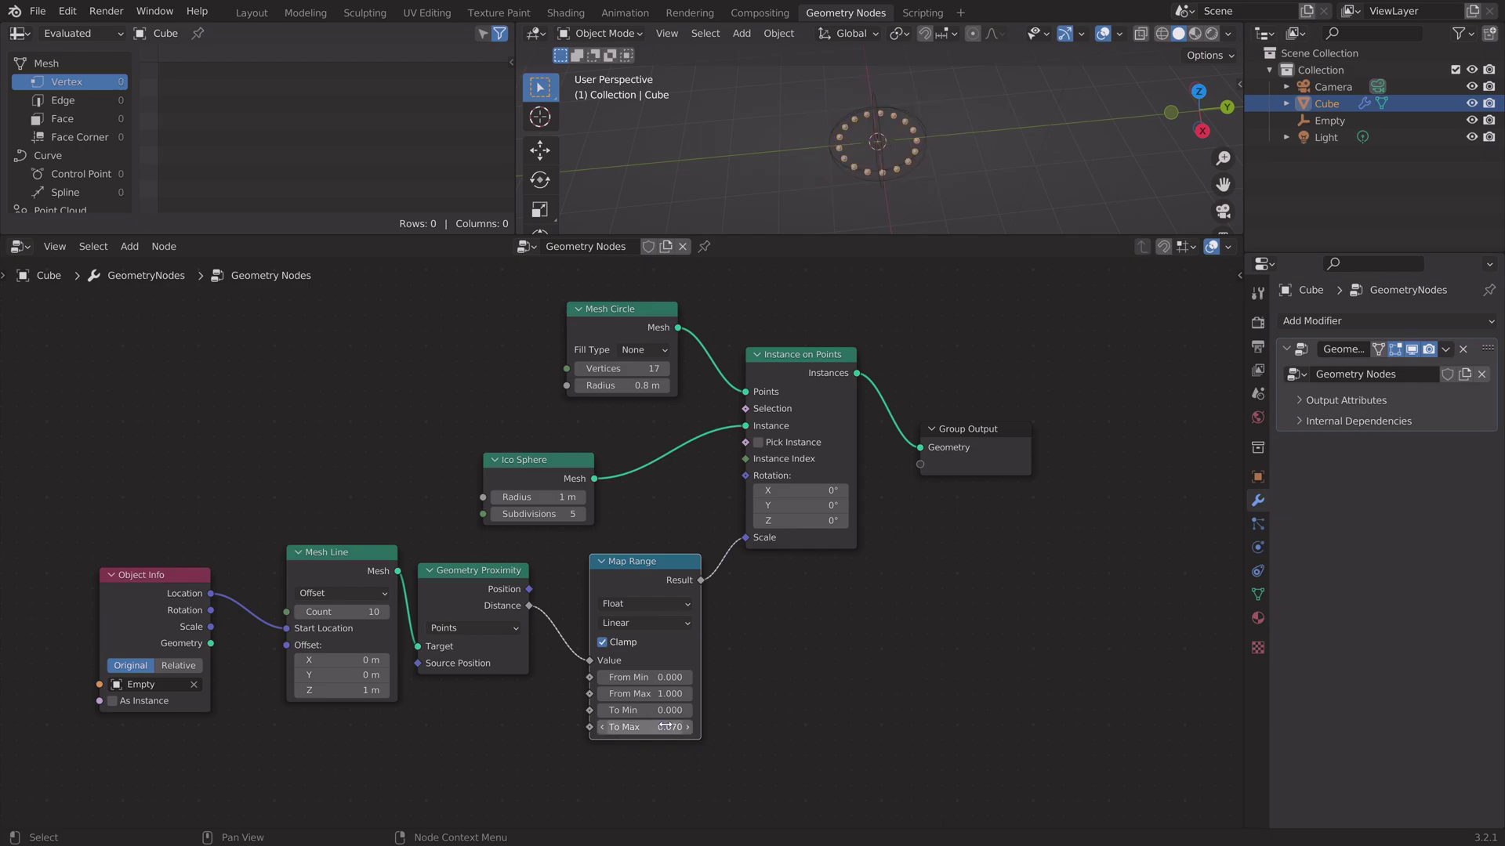
text(.18)
key(Return)
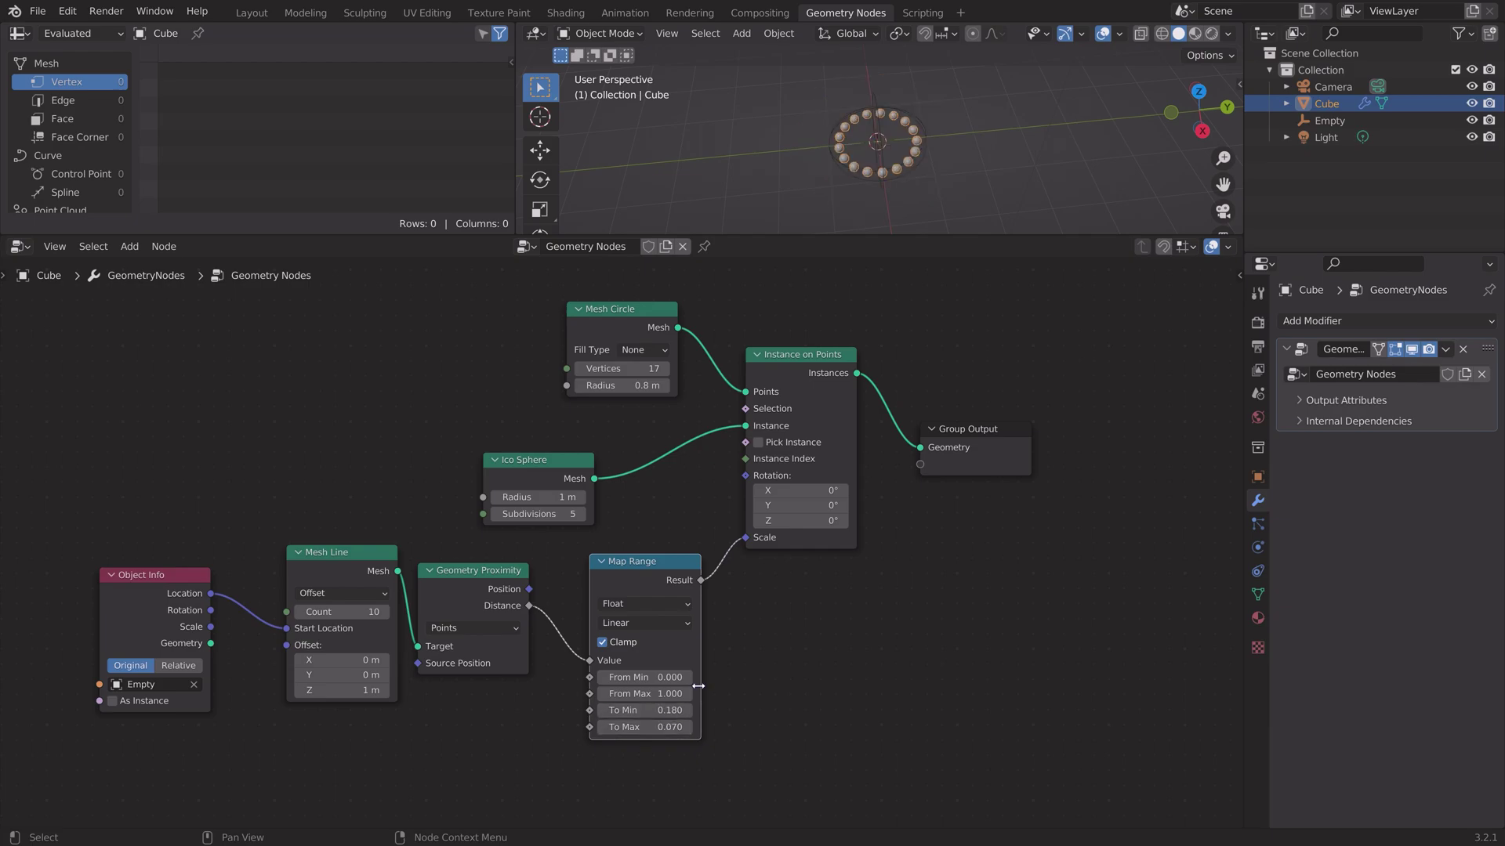
- Move the Empty beside the sphere ring, checking from the top view, so nearby spheres swell
click(884, 131)
key(g)
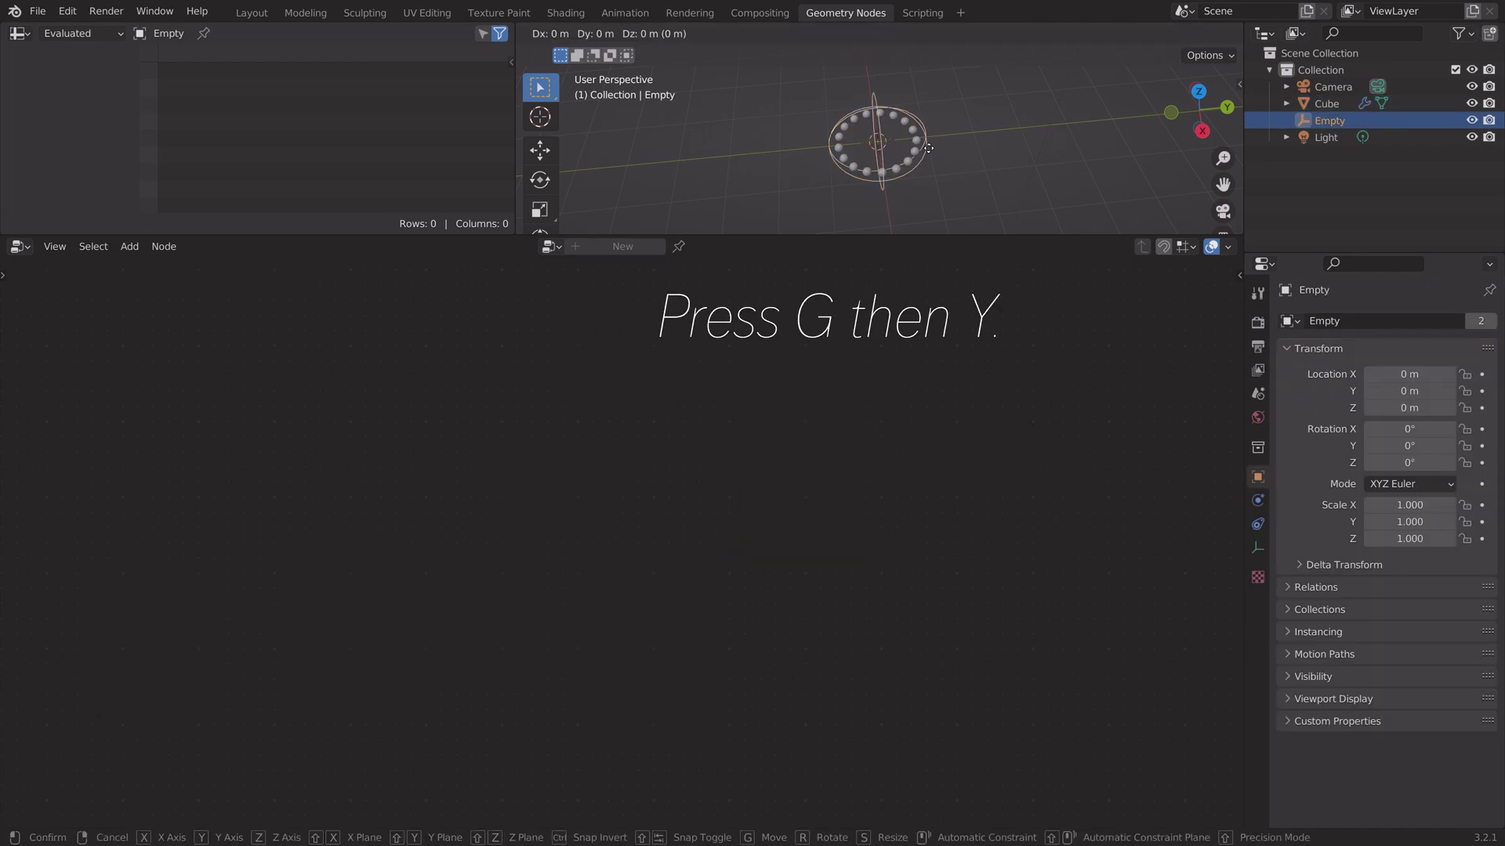
click(966, 140)
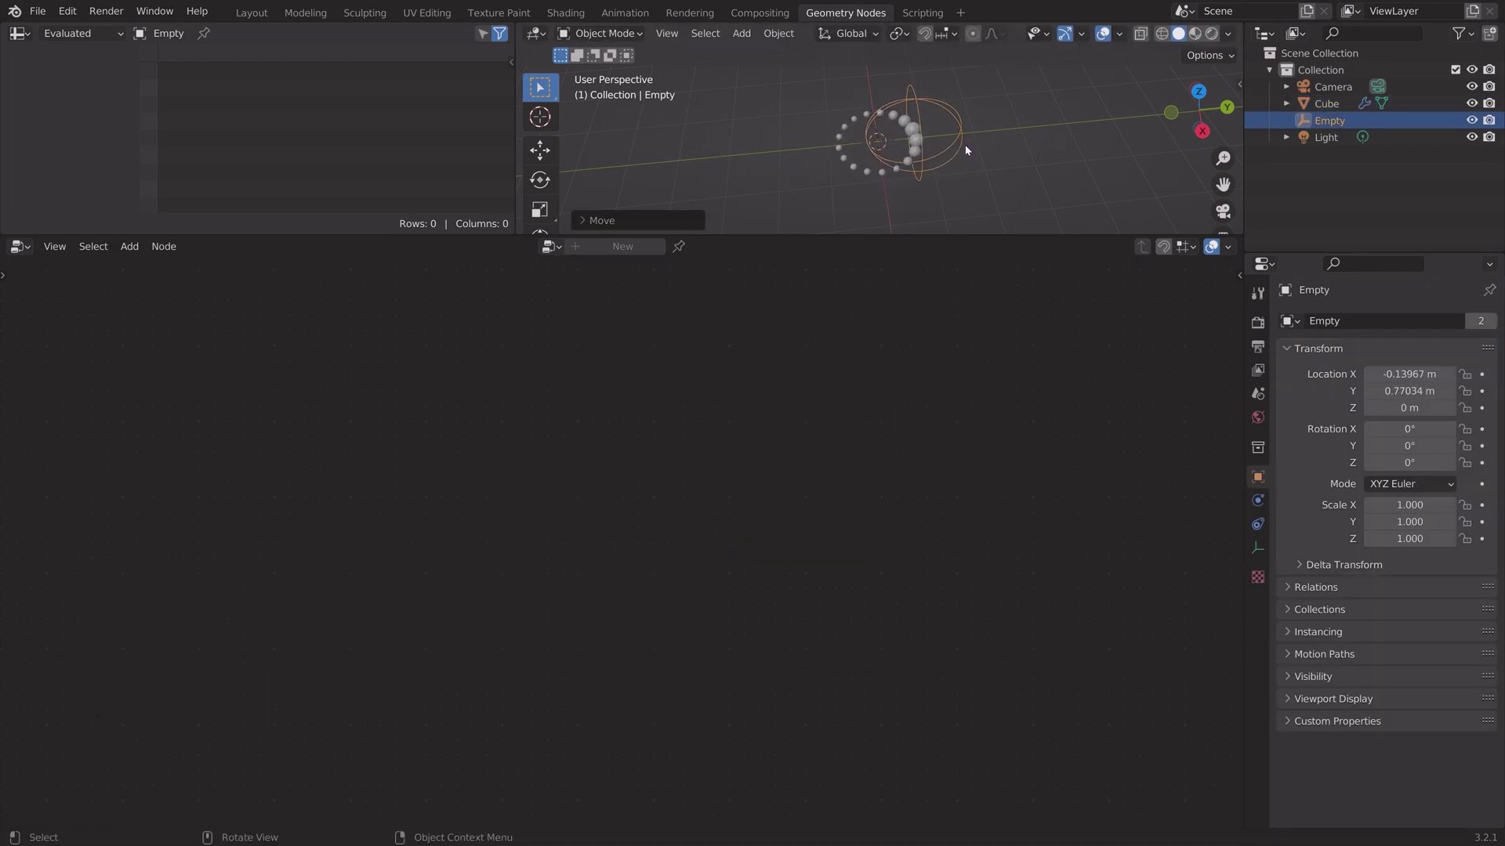
key(KP_7)
scroll(948, 101, up, 5)
scroll(937, 157, up, 4)
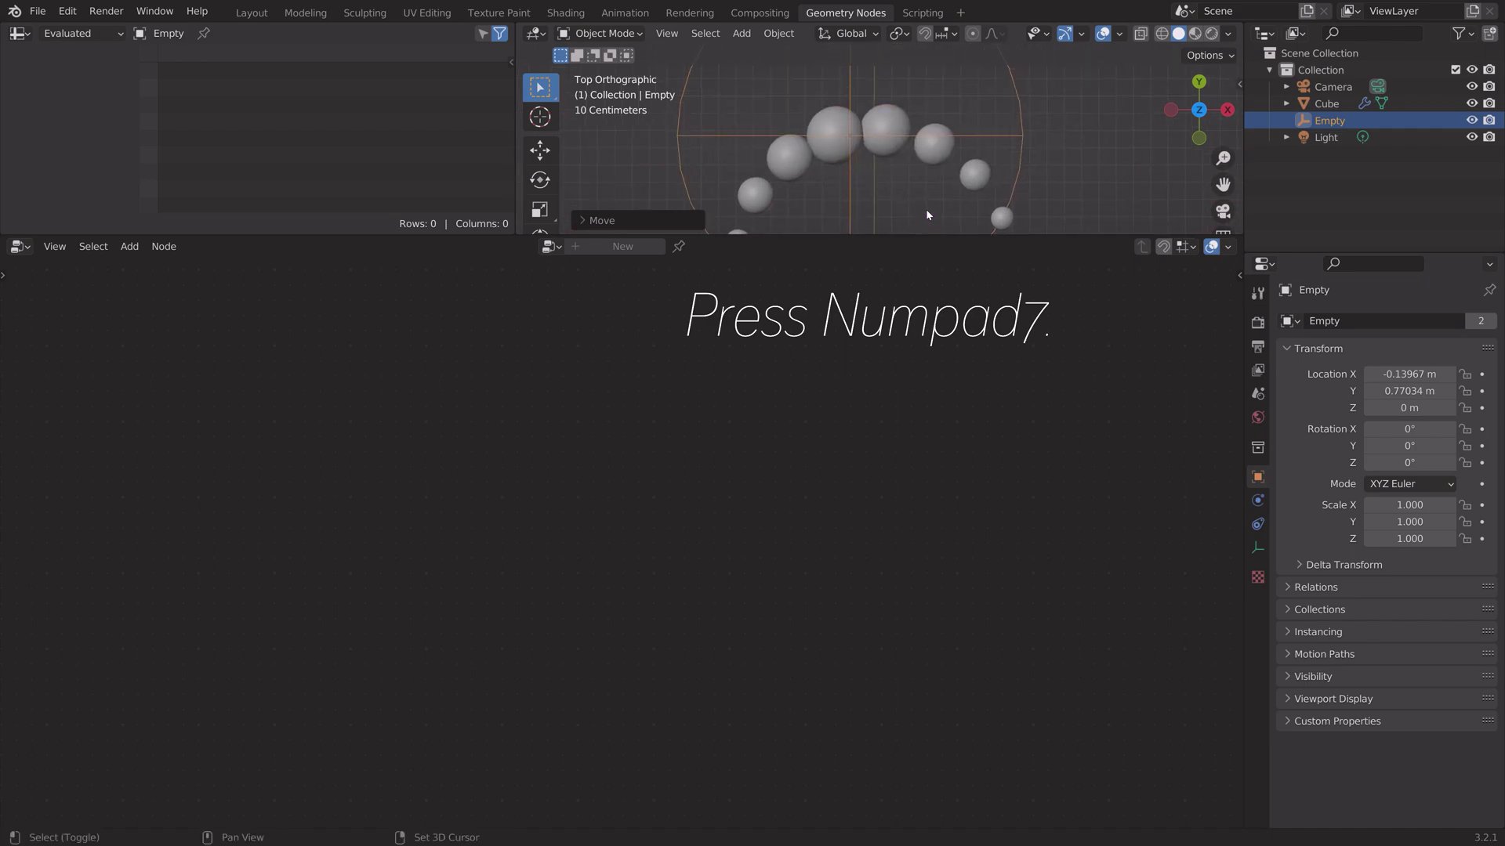
key(g)
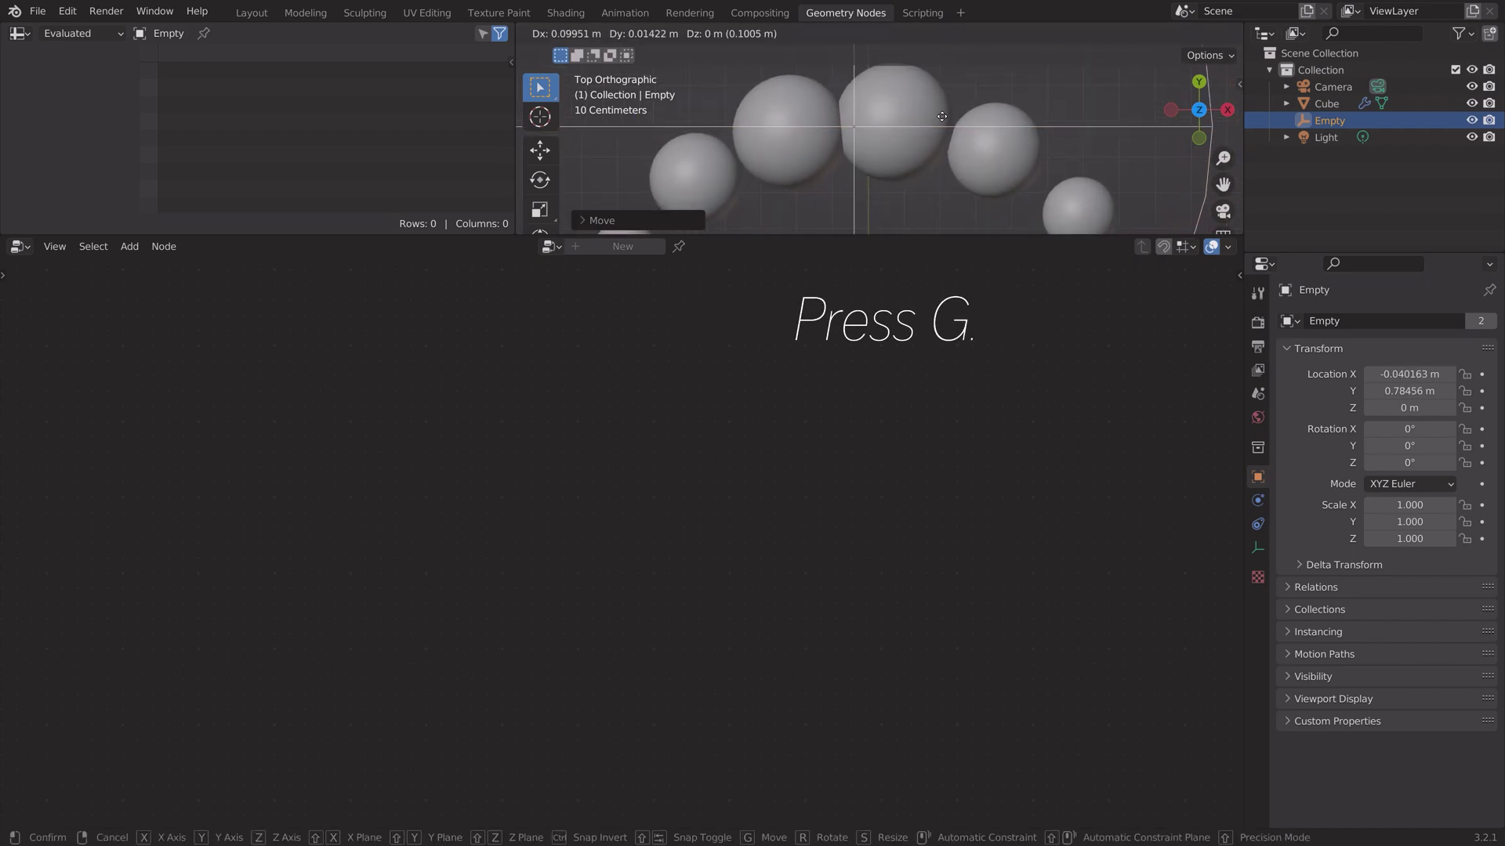
click(981, 107)
- Adjust the Cube's Map Range To Min and To Max values, leaving To Max at 0.08
click(992, 145)
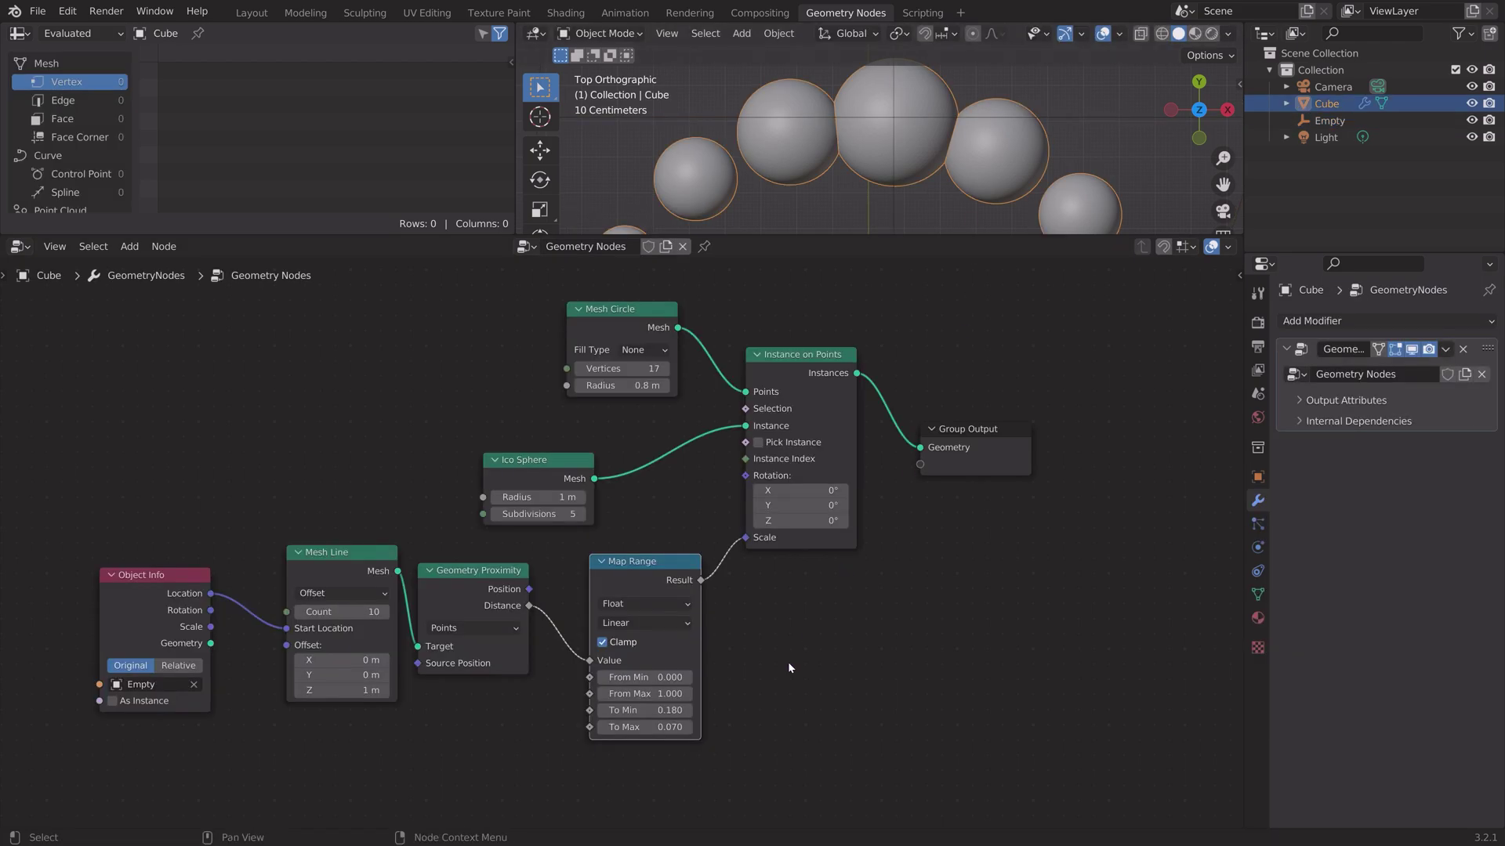
double_click(644, 710)
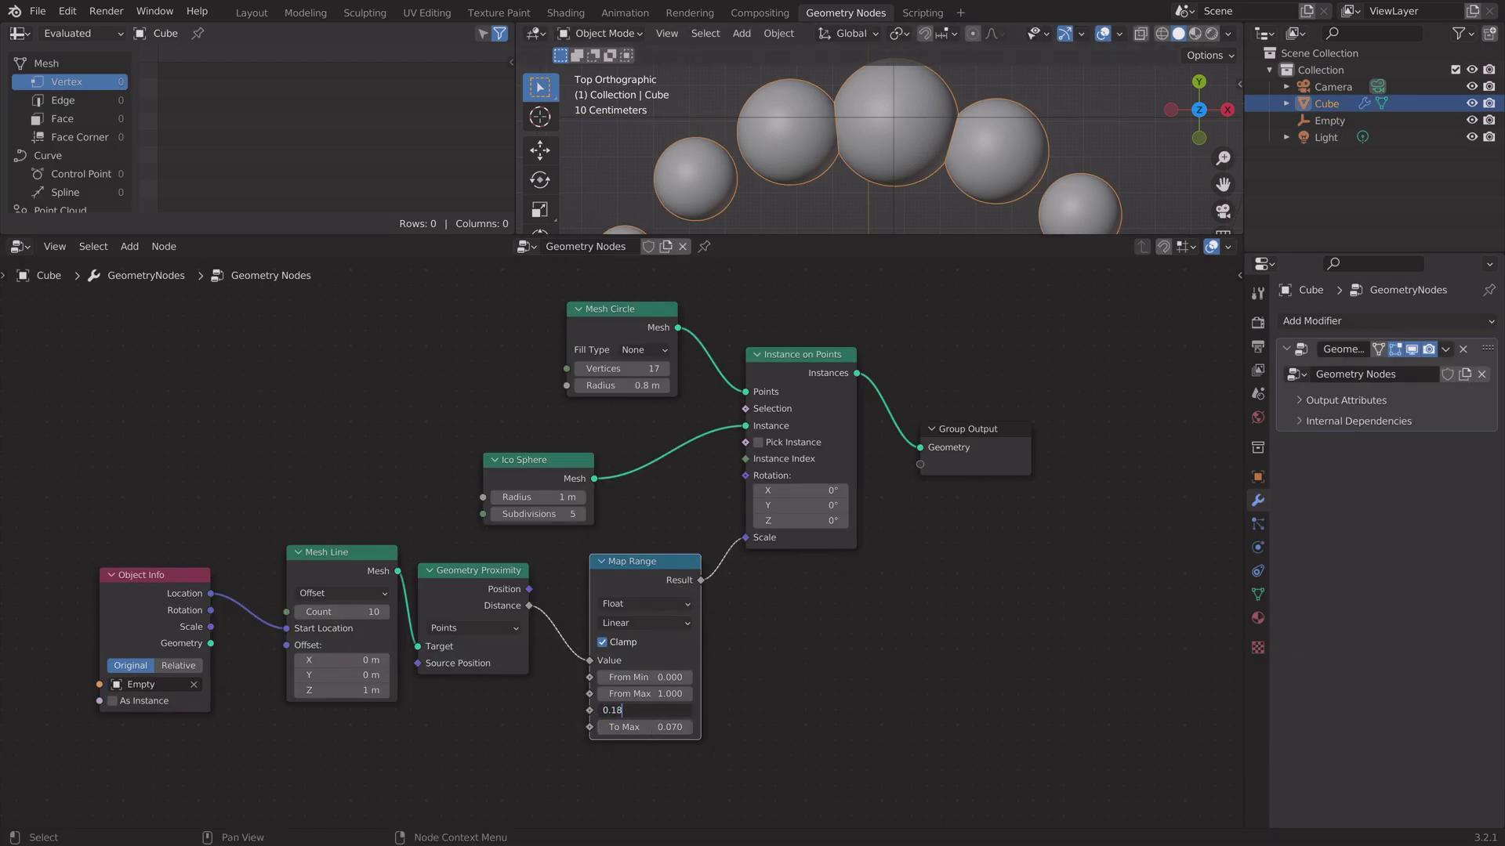
text(0.18)
key(Return)
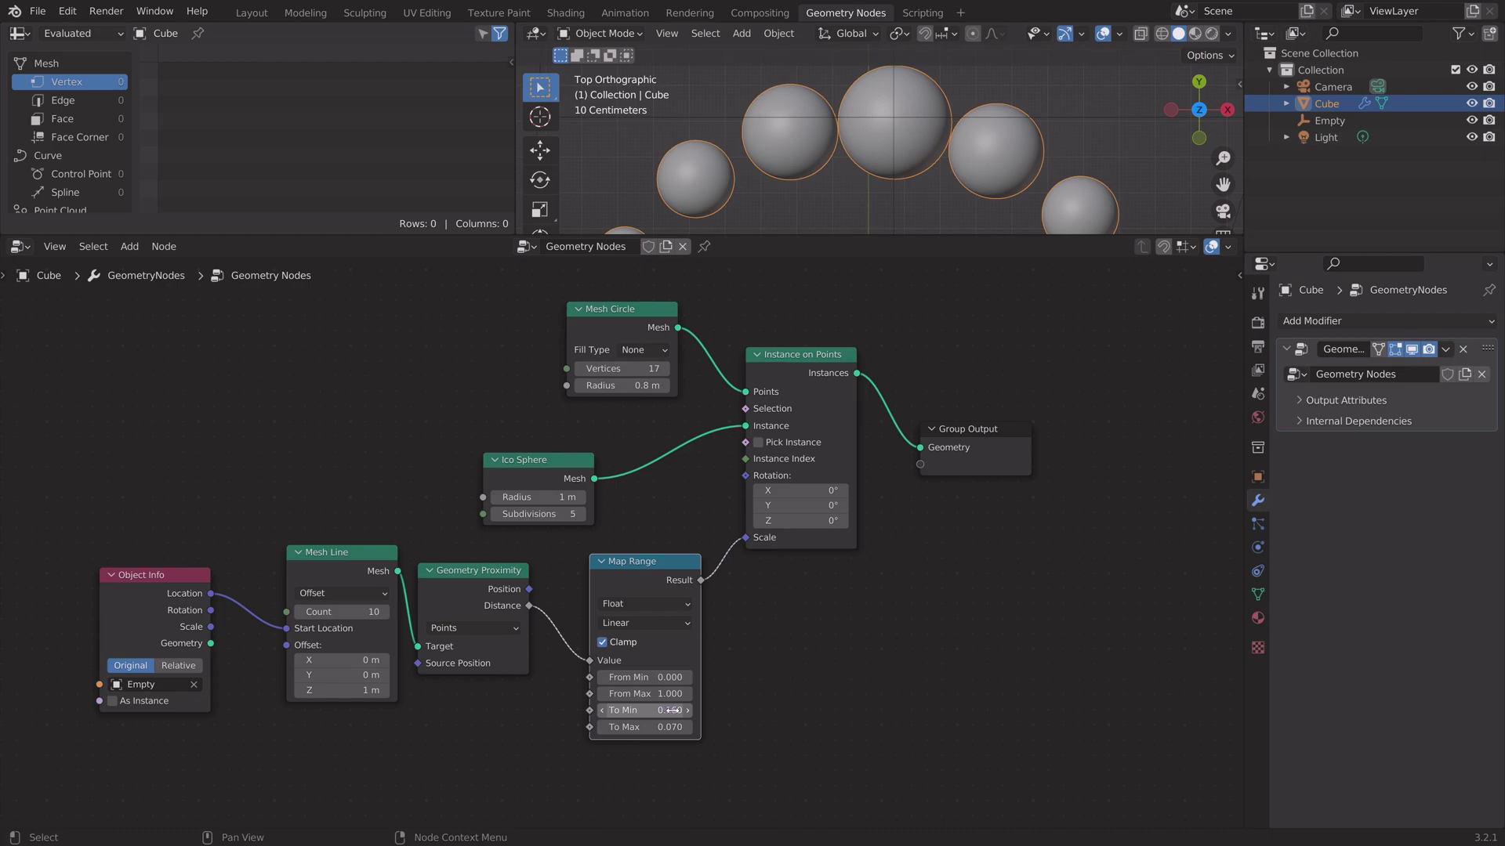
double_click(644, 727)
text(0.08)
key(Return)
double_click(645, 710)
text(0.16)
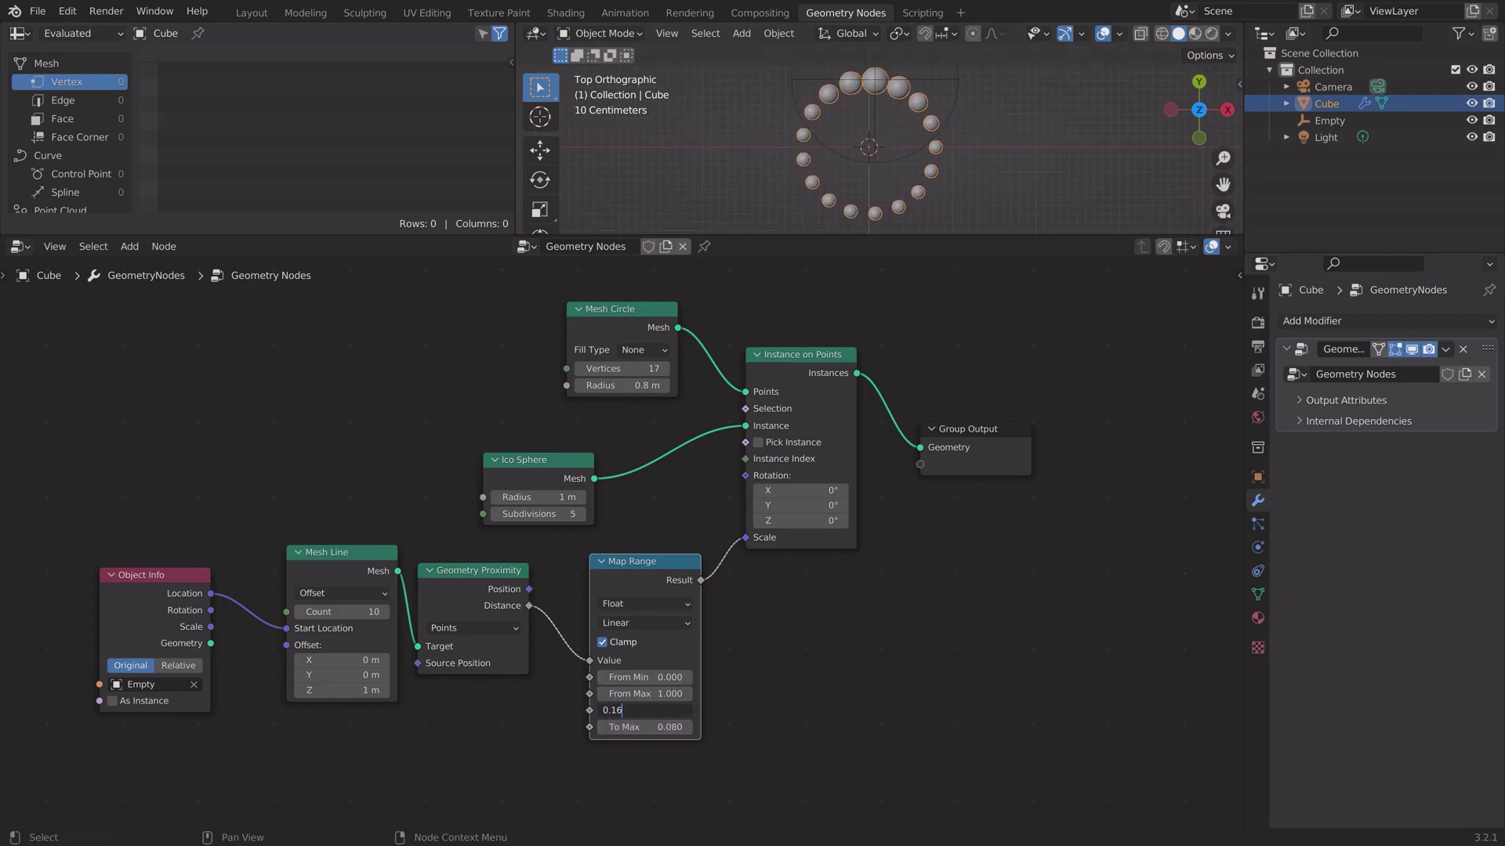
key(Return)
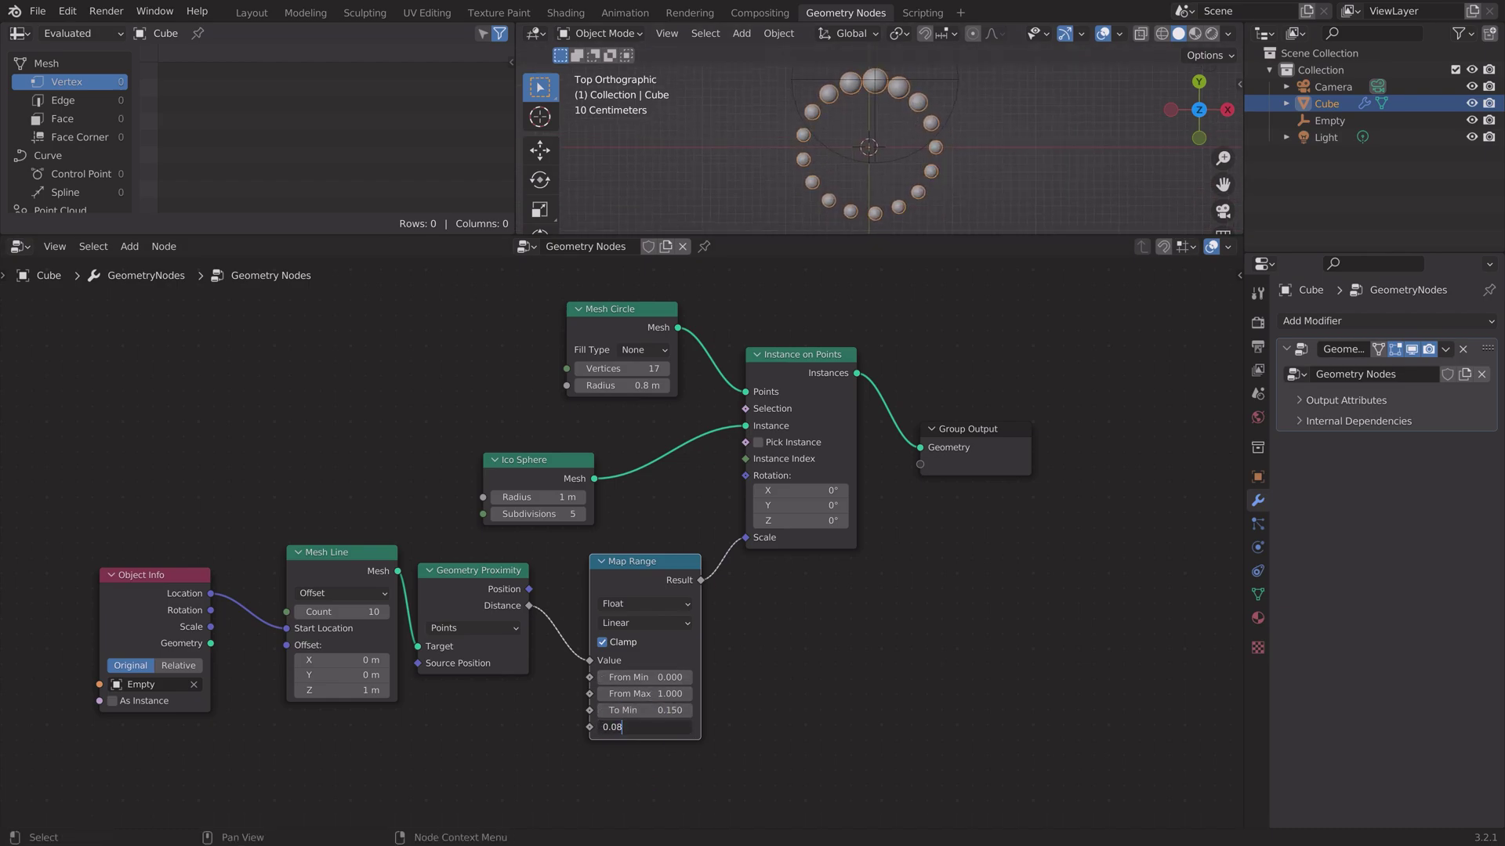
double_click(644, 727)
text(0.07)
key(Escape)
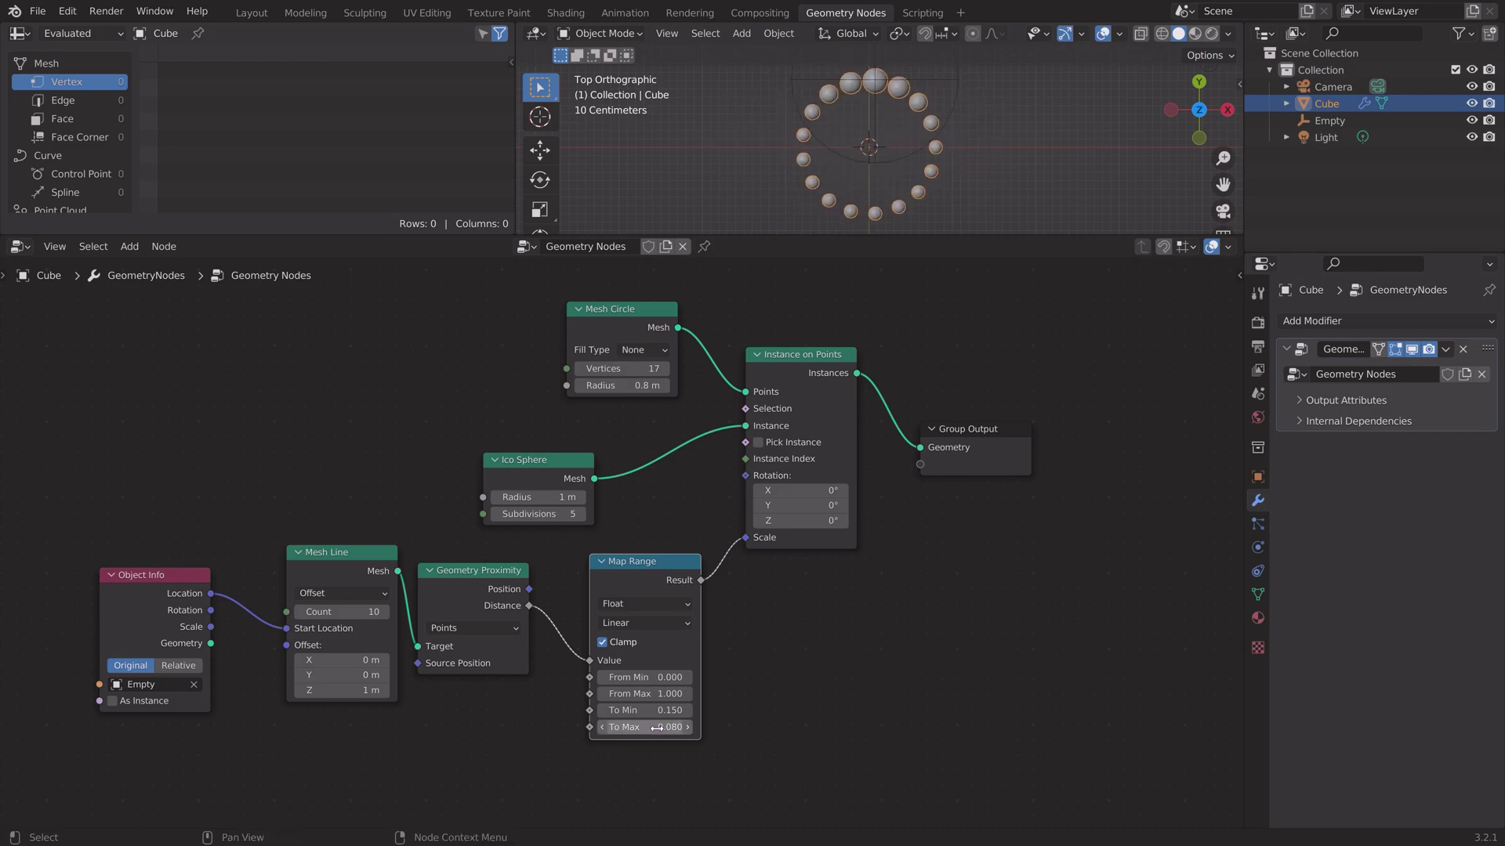
- Set the Mesh Circle to a 0.7 m radius with 17 vertices and centre the ring
click(580, 387)
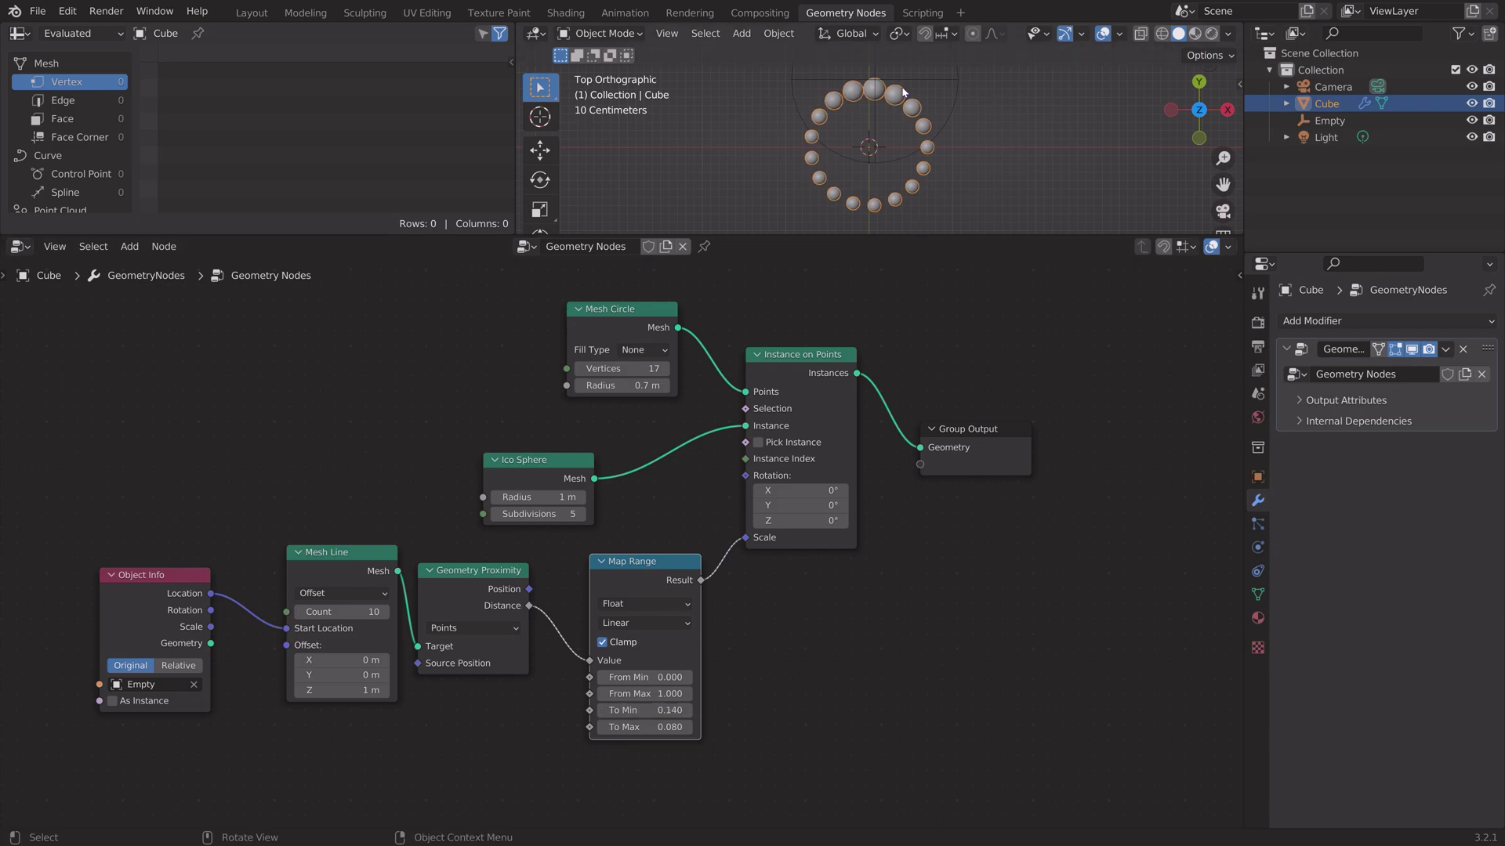
scroll(1005, 190, up, 5)
drag(855, 87, 967, 206)
click(967, 206)
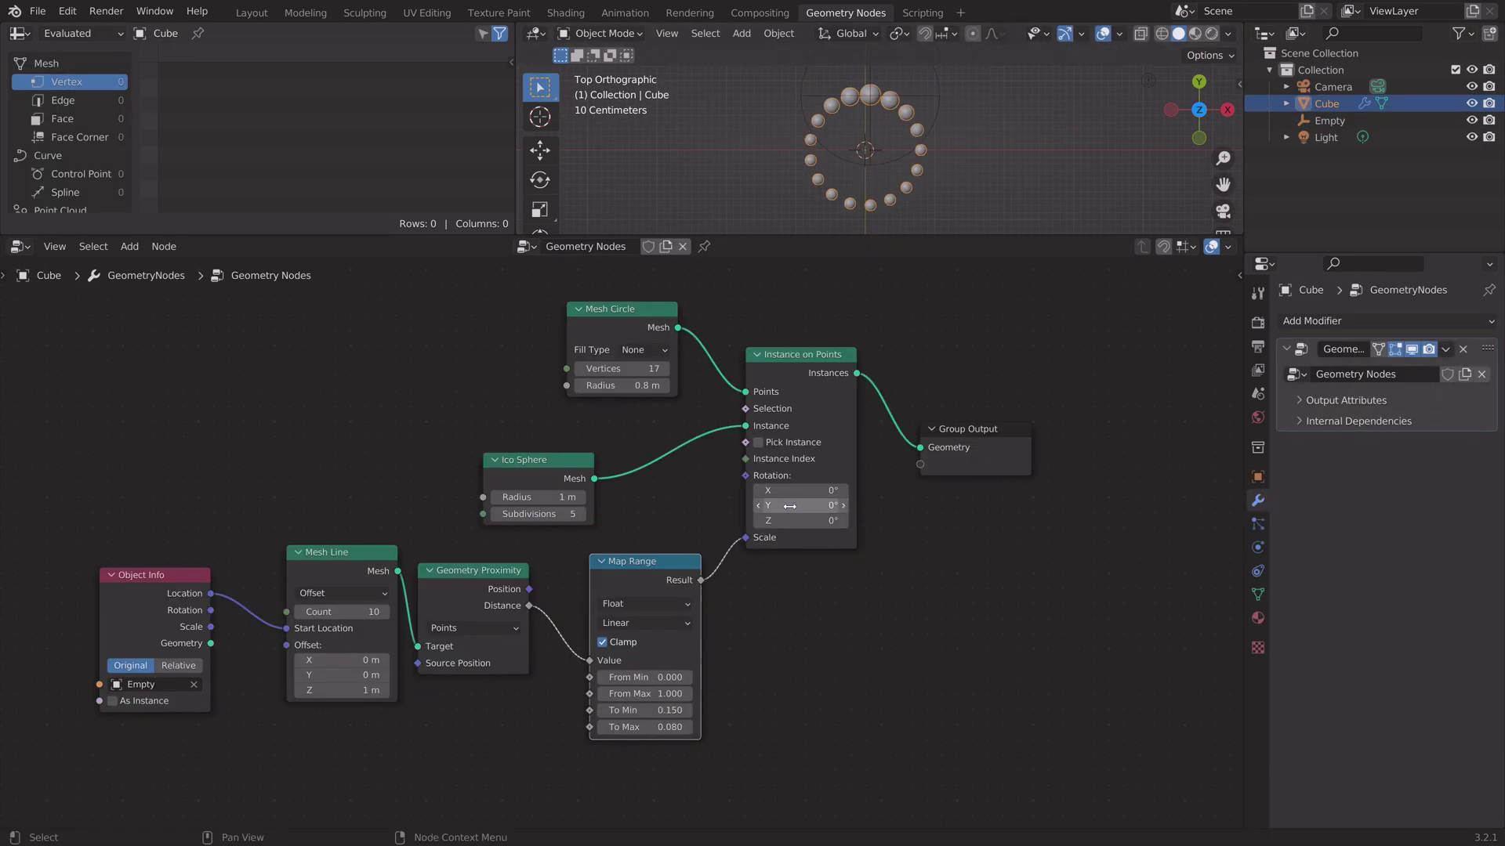
scroll(862, 156, up, 4)
scroll(846, 167, down, 4)
shift+middle_drag(846, 167, 839, 95)
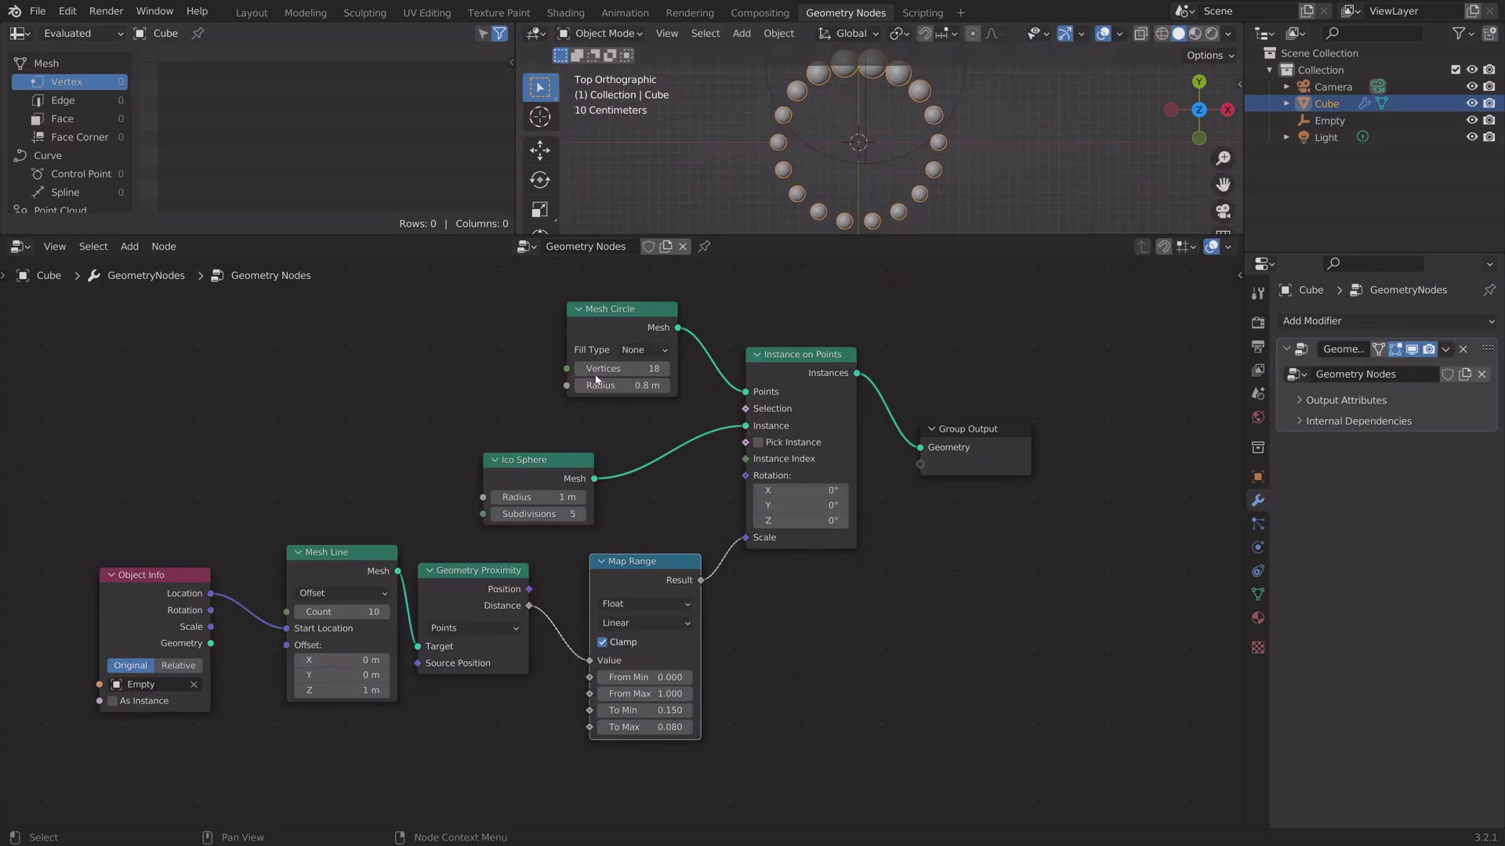
click(579, 368)
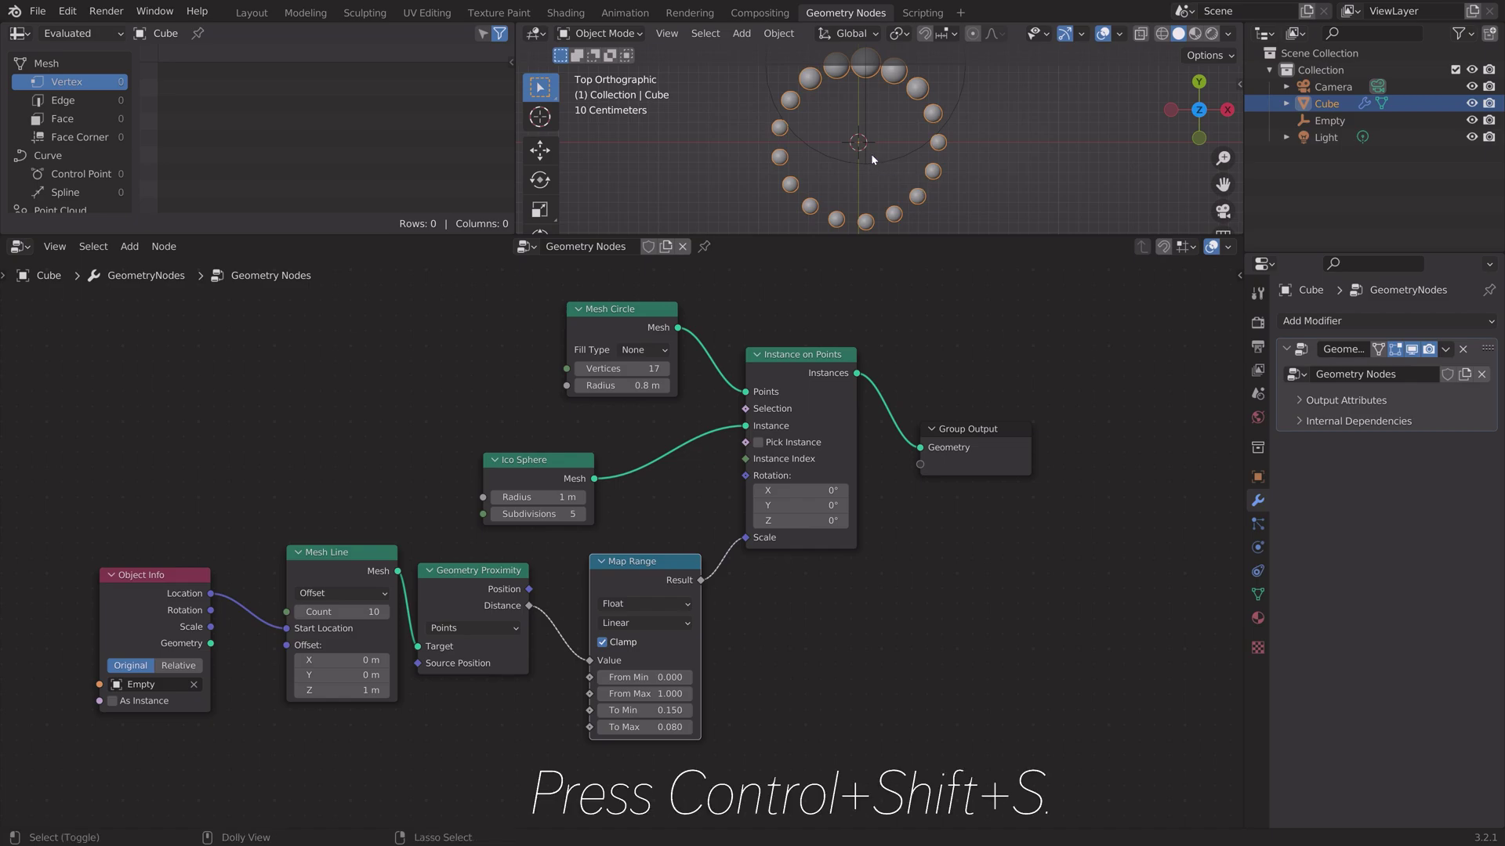
- Save the project as tut2.blend
key(ctrl+shift+s)
click(974, 661)
click(1009, 663)
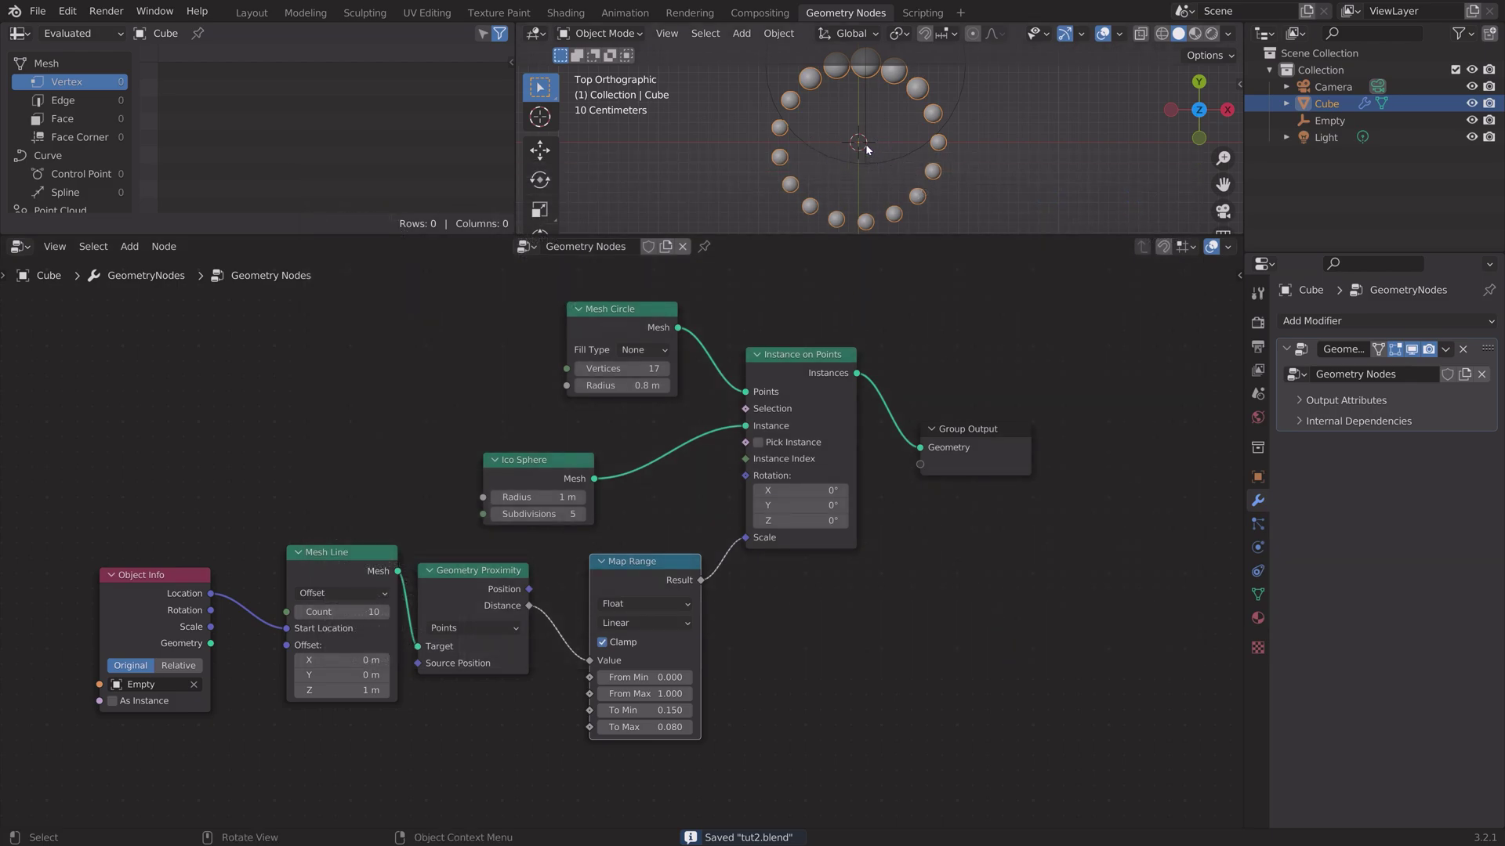
- Add a cube empty at the ring's centre and scale it to 0.134
key(shift+a)
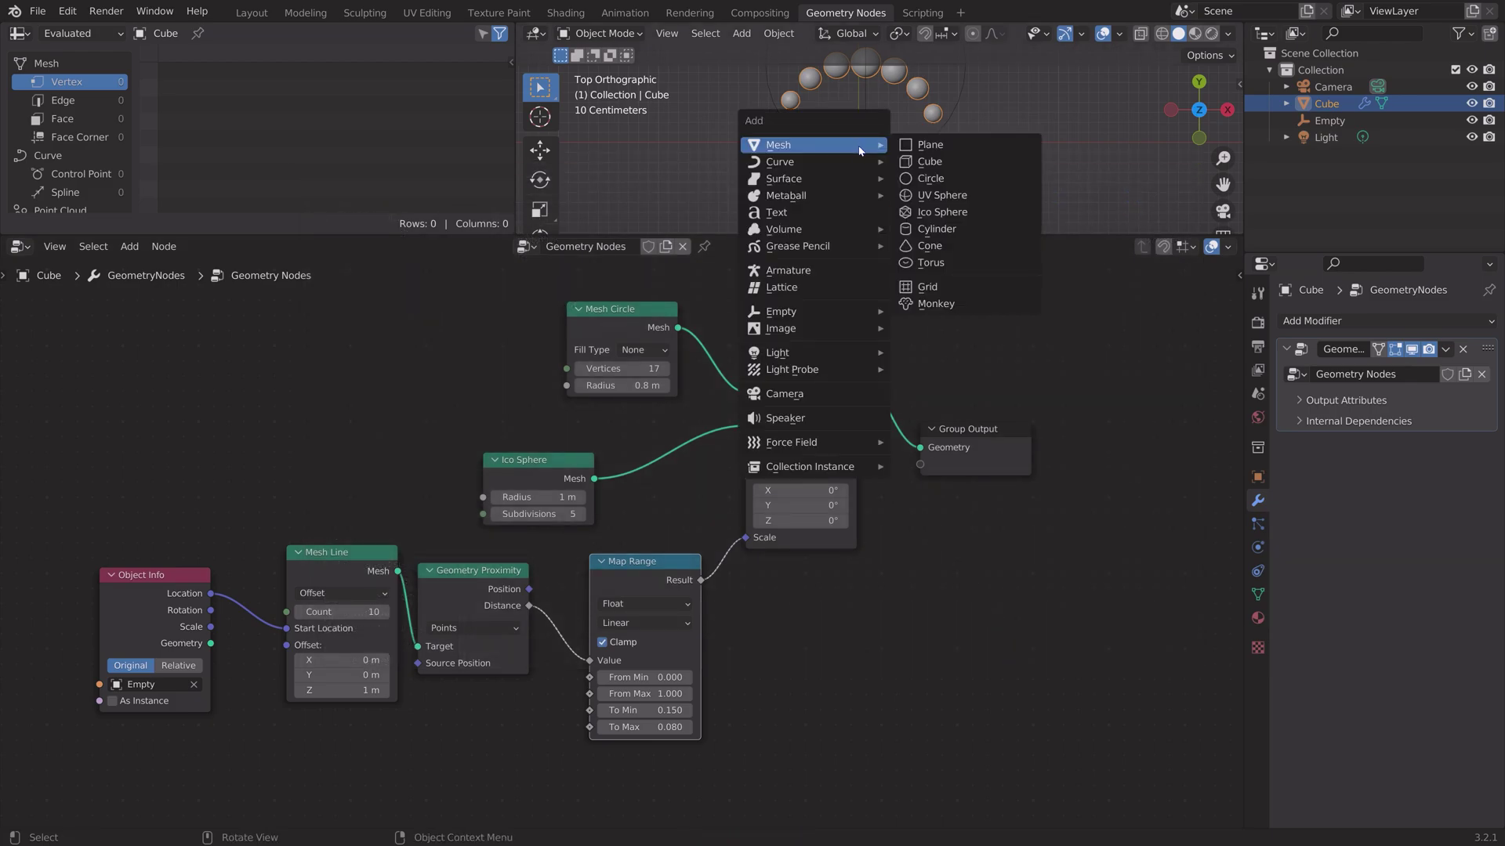
mouse_move(815, 311)
click(978, 384)
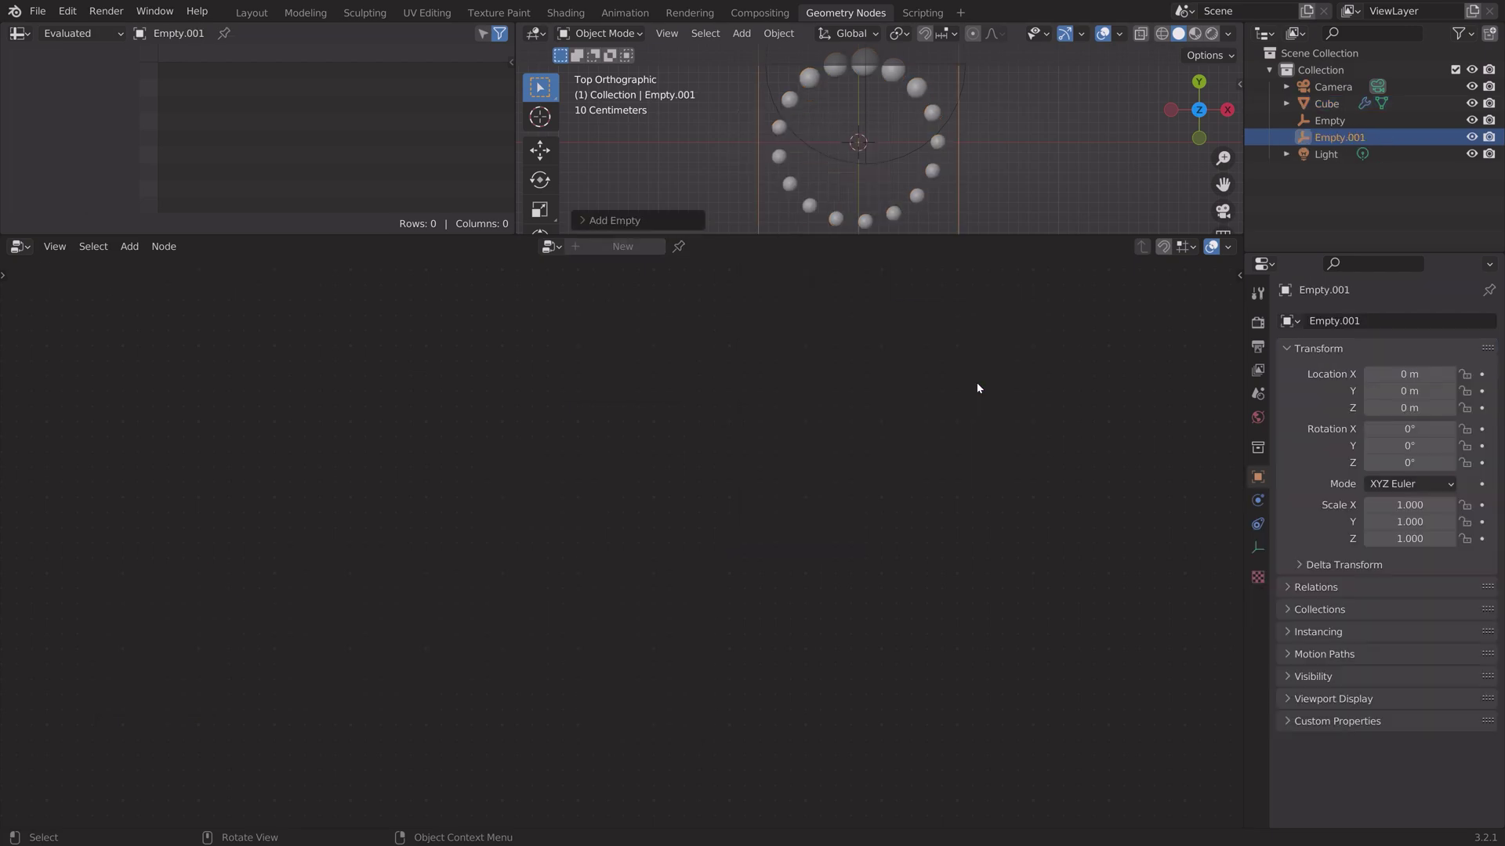
key(s)
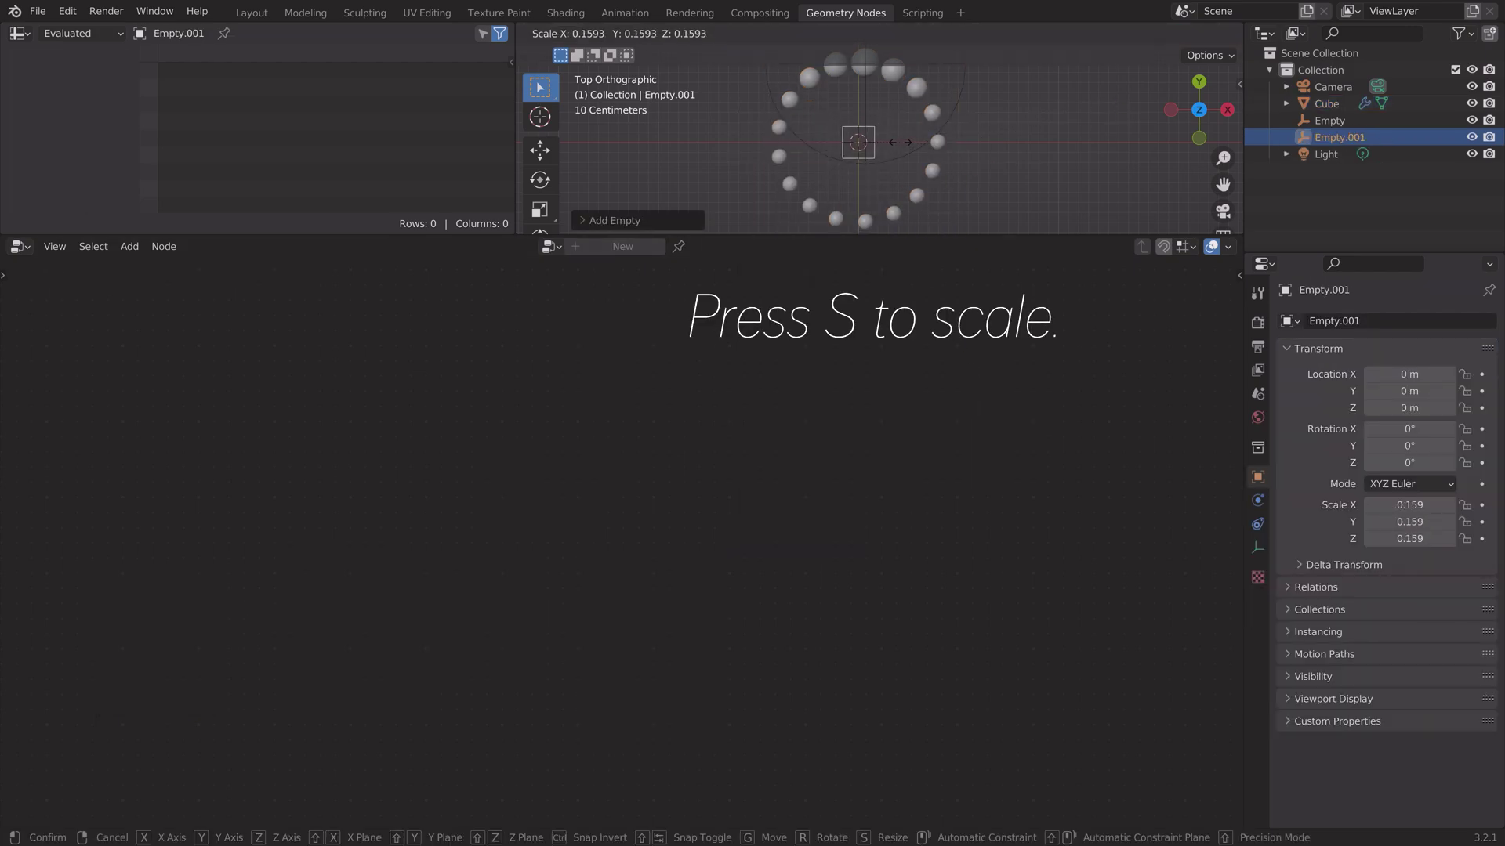
click(892, 142)
- Parent the original circle Empty to the new cube empty
click(864, 141)
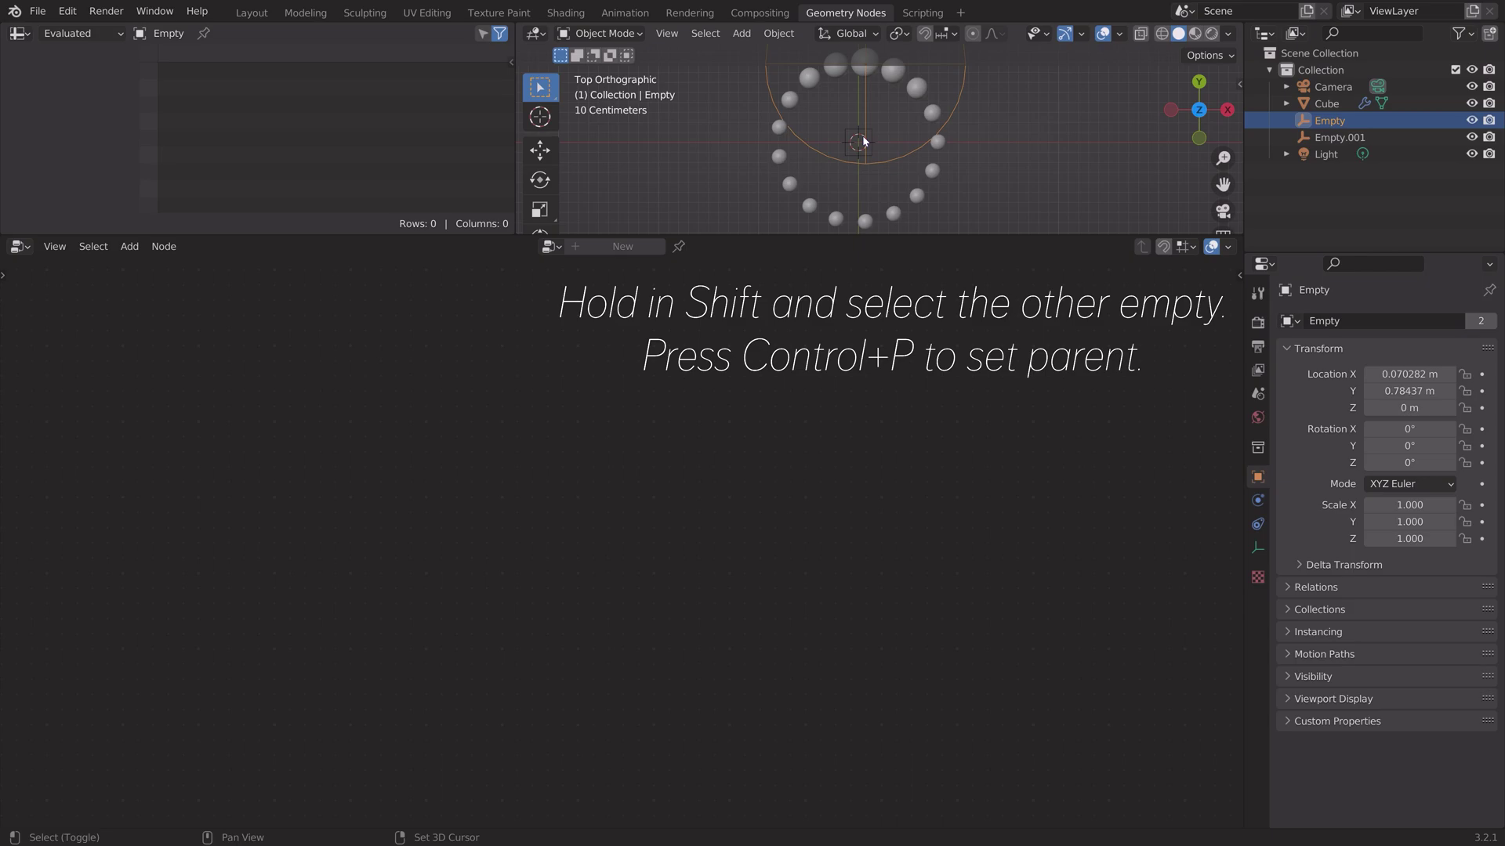
shift+click(854, 134)
key(ctrl+p)
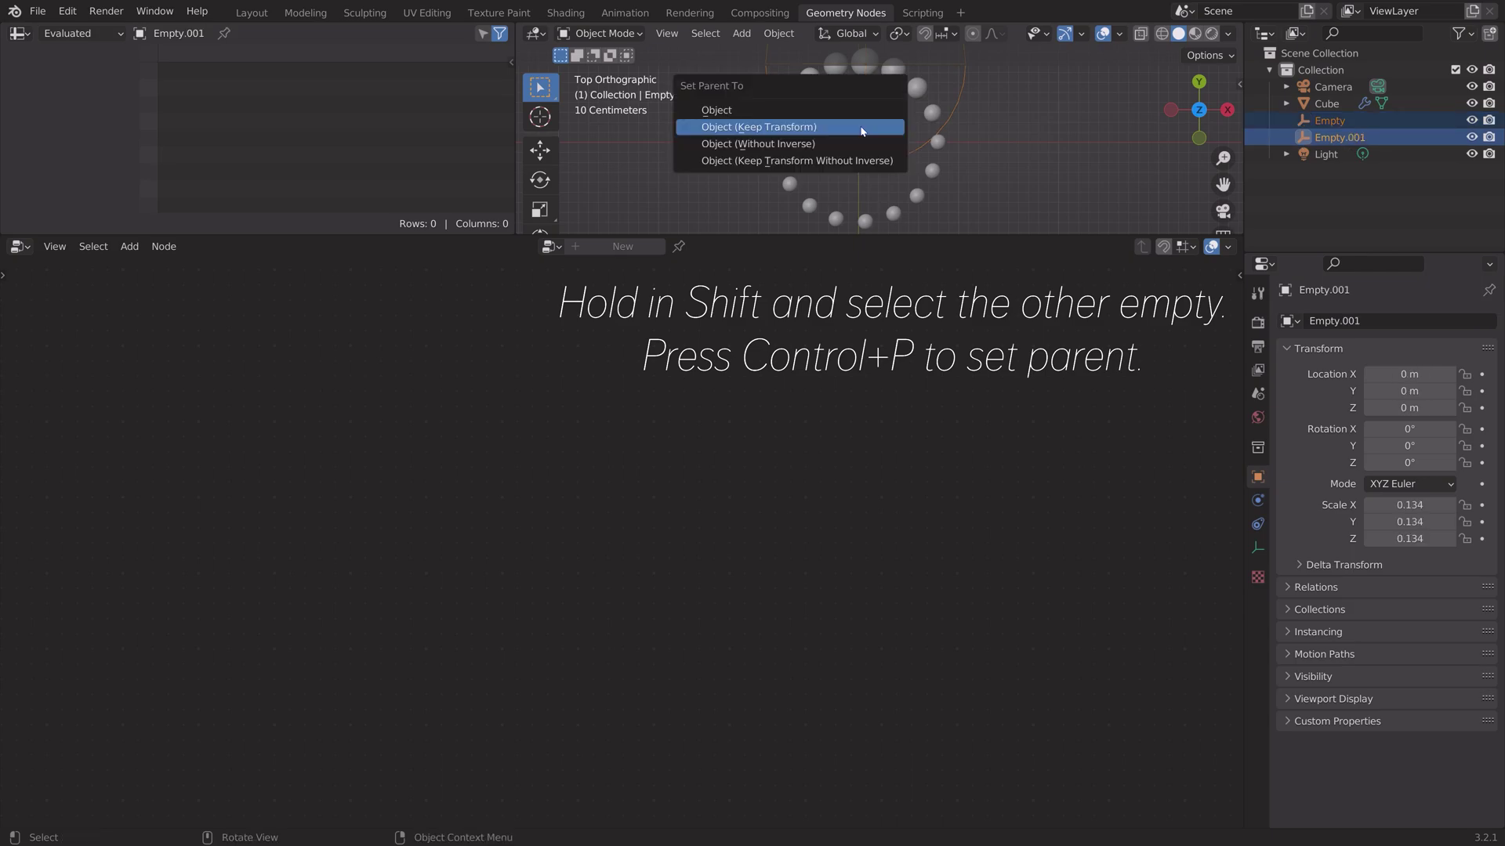
click(862, 128)
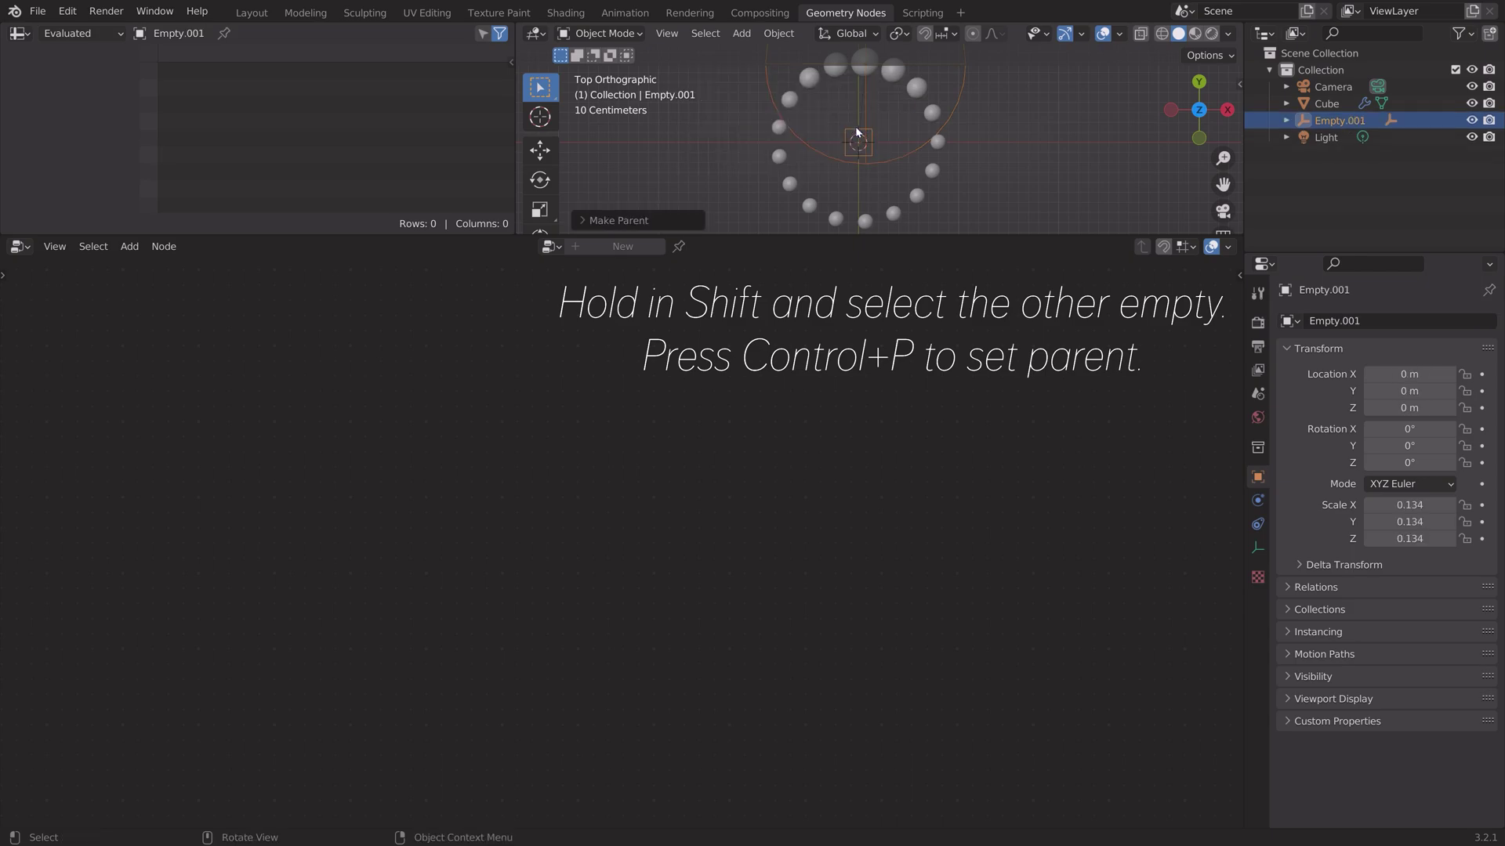
key(r)
key(z)
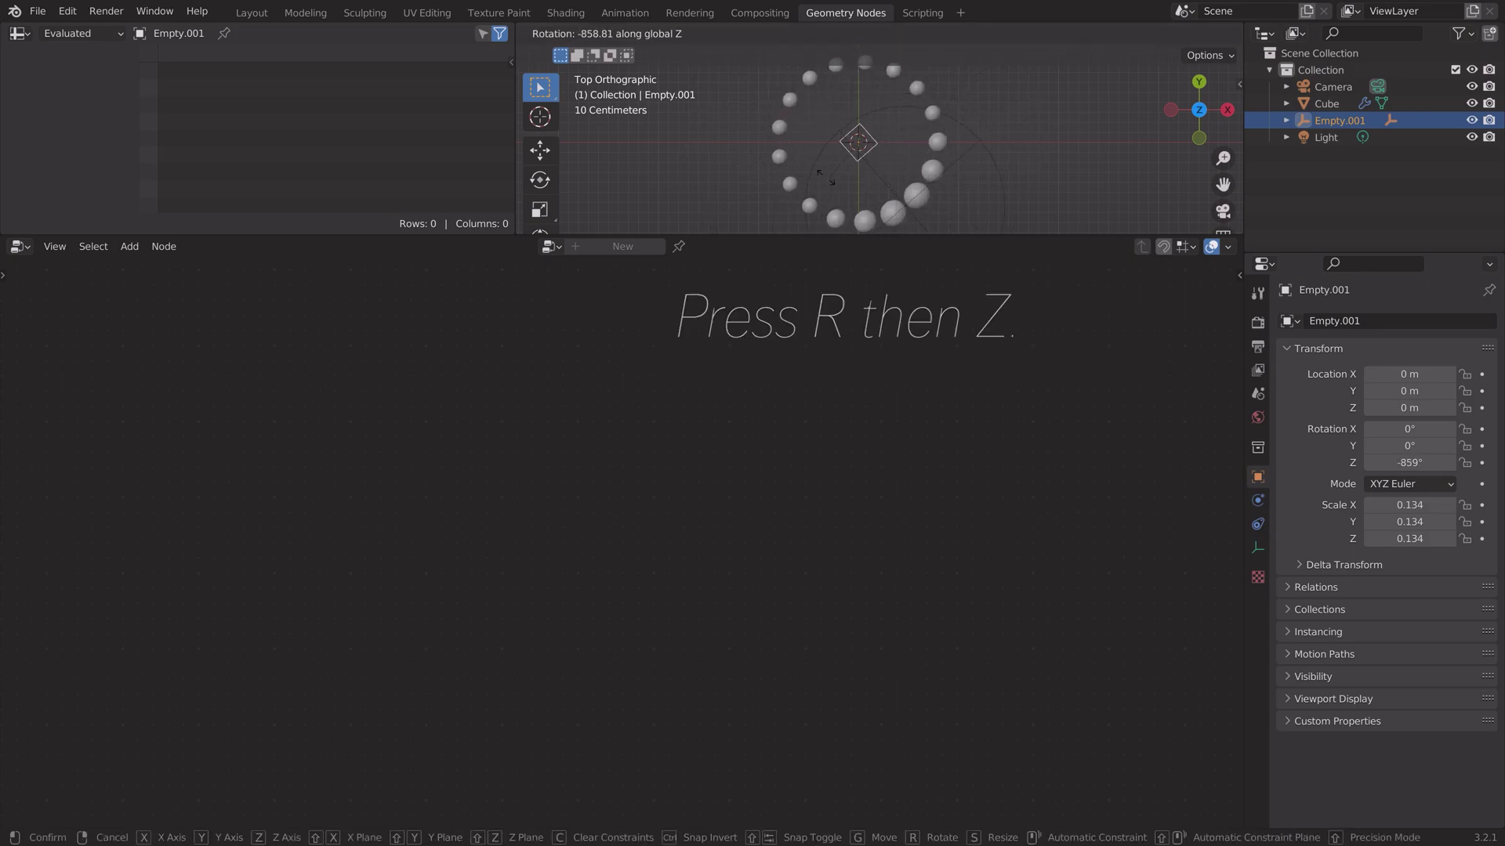
right_click(860, 146)
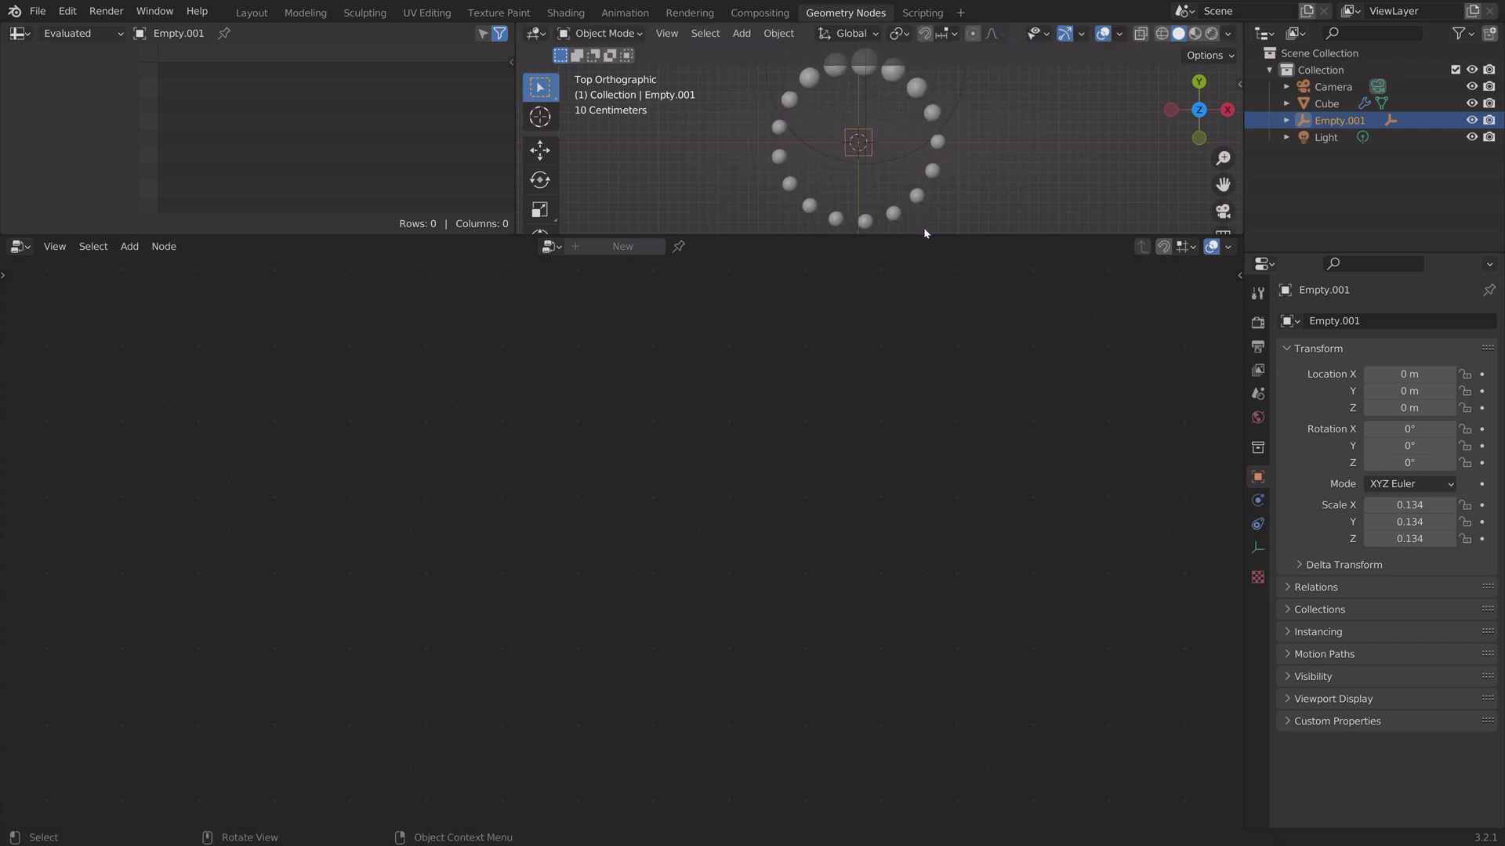
- In the Layout workspace, enlarge the viewport and timeline and show the transform sidebar
drag(925, 232, 957, 635)
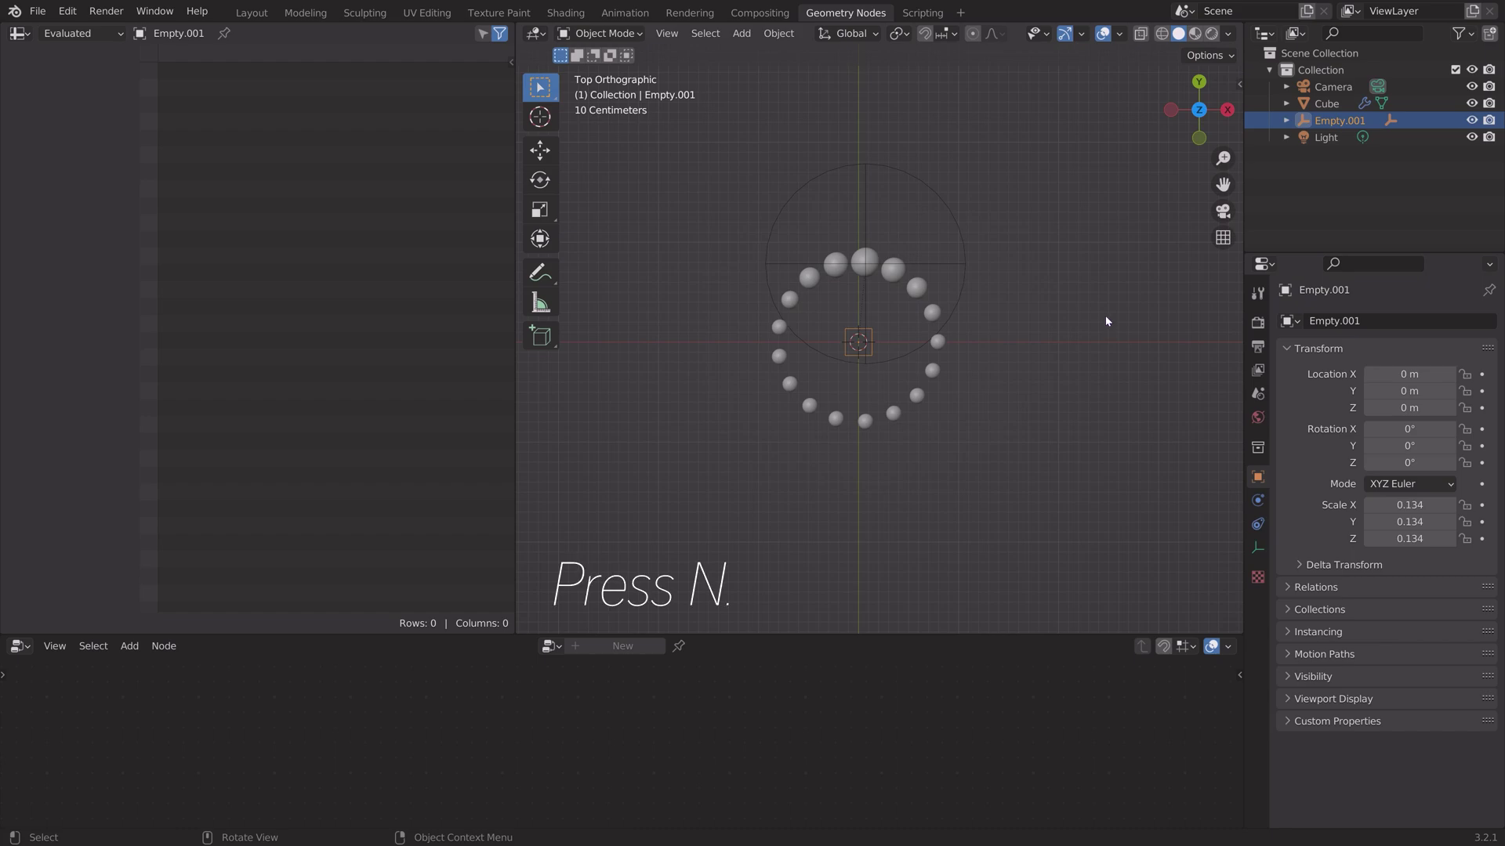
key(n)
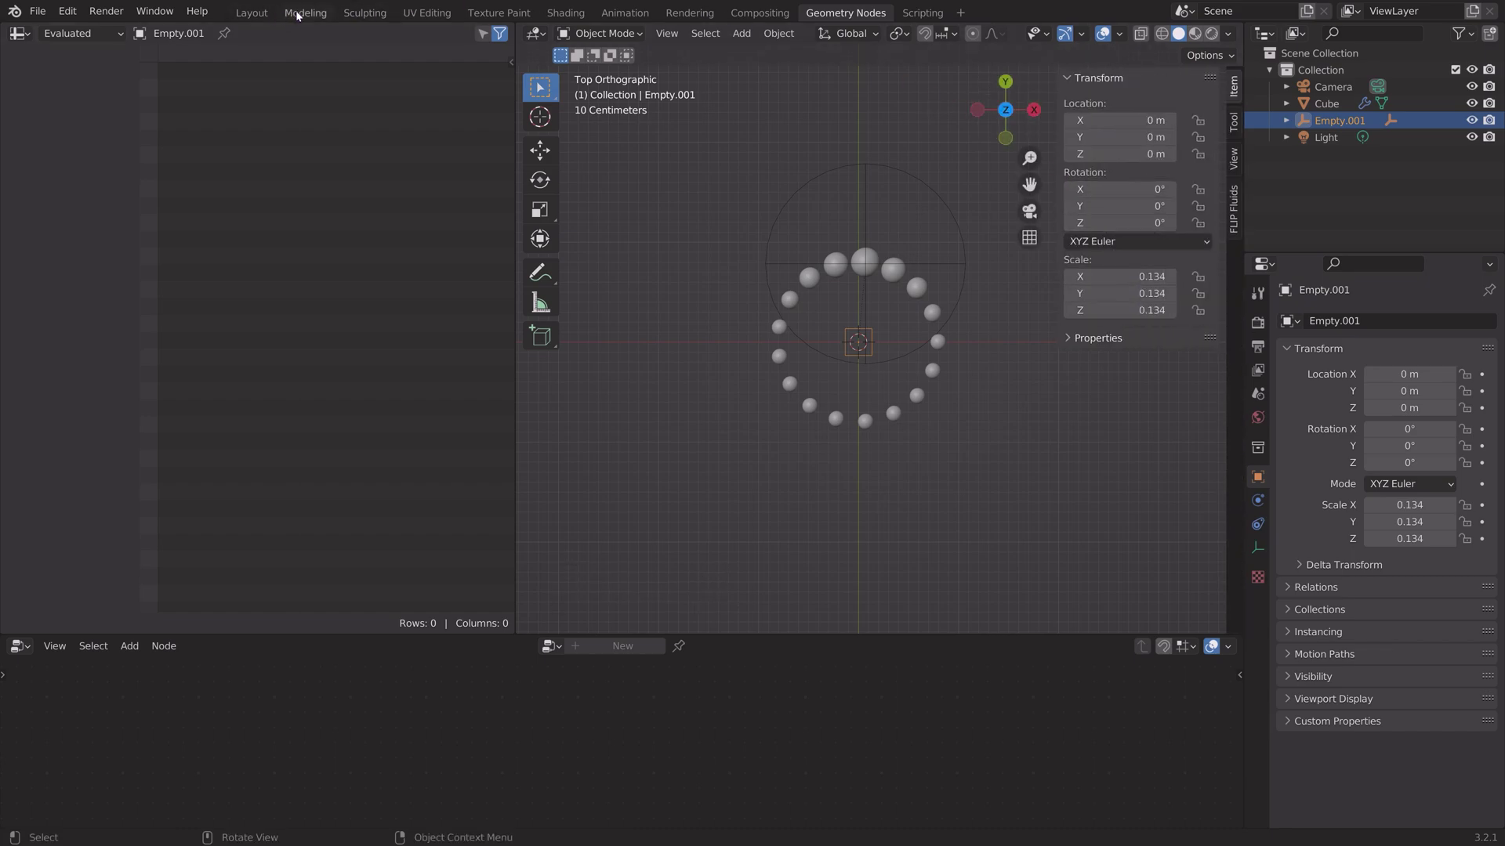
click(253, 14)
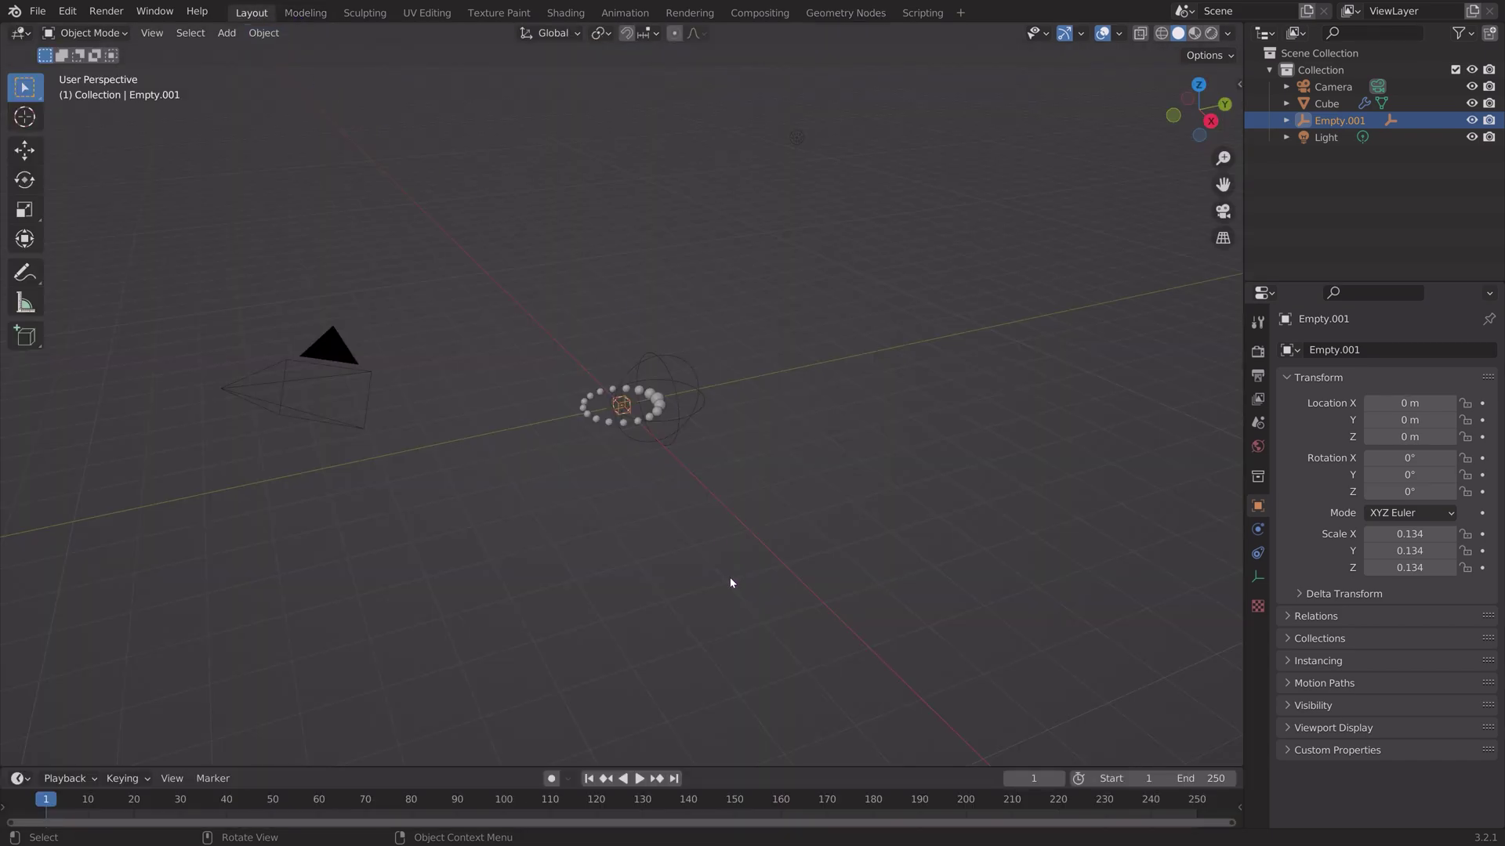
drag(757, 769, 776, 688)
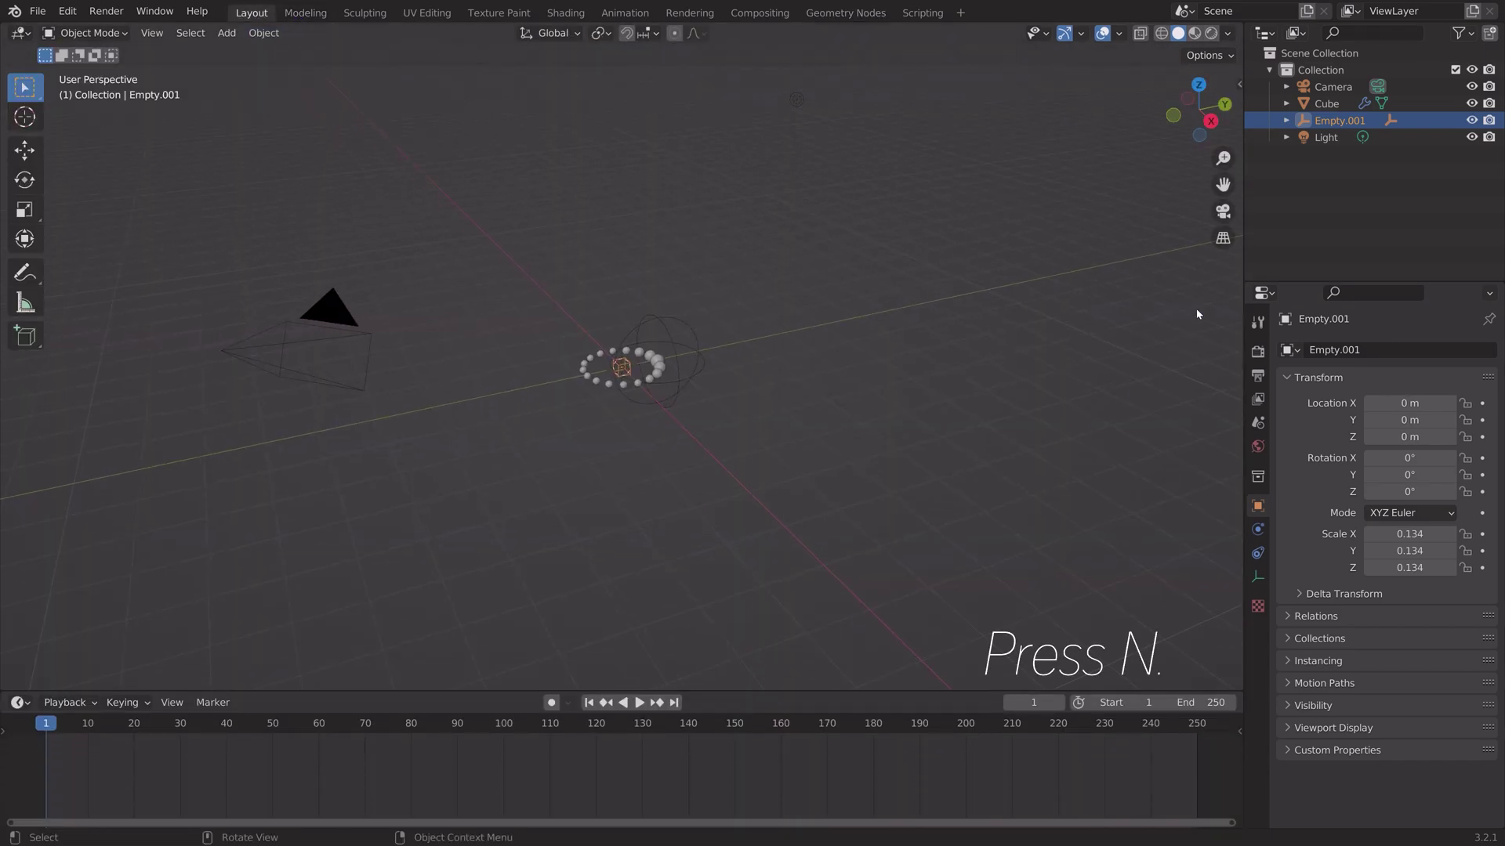
key(n)
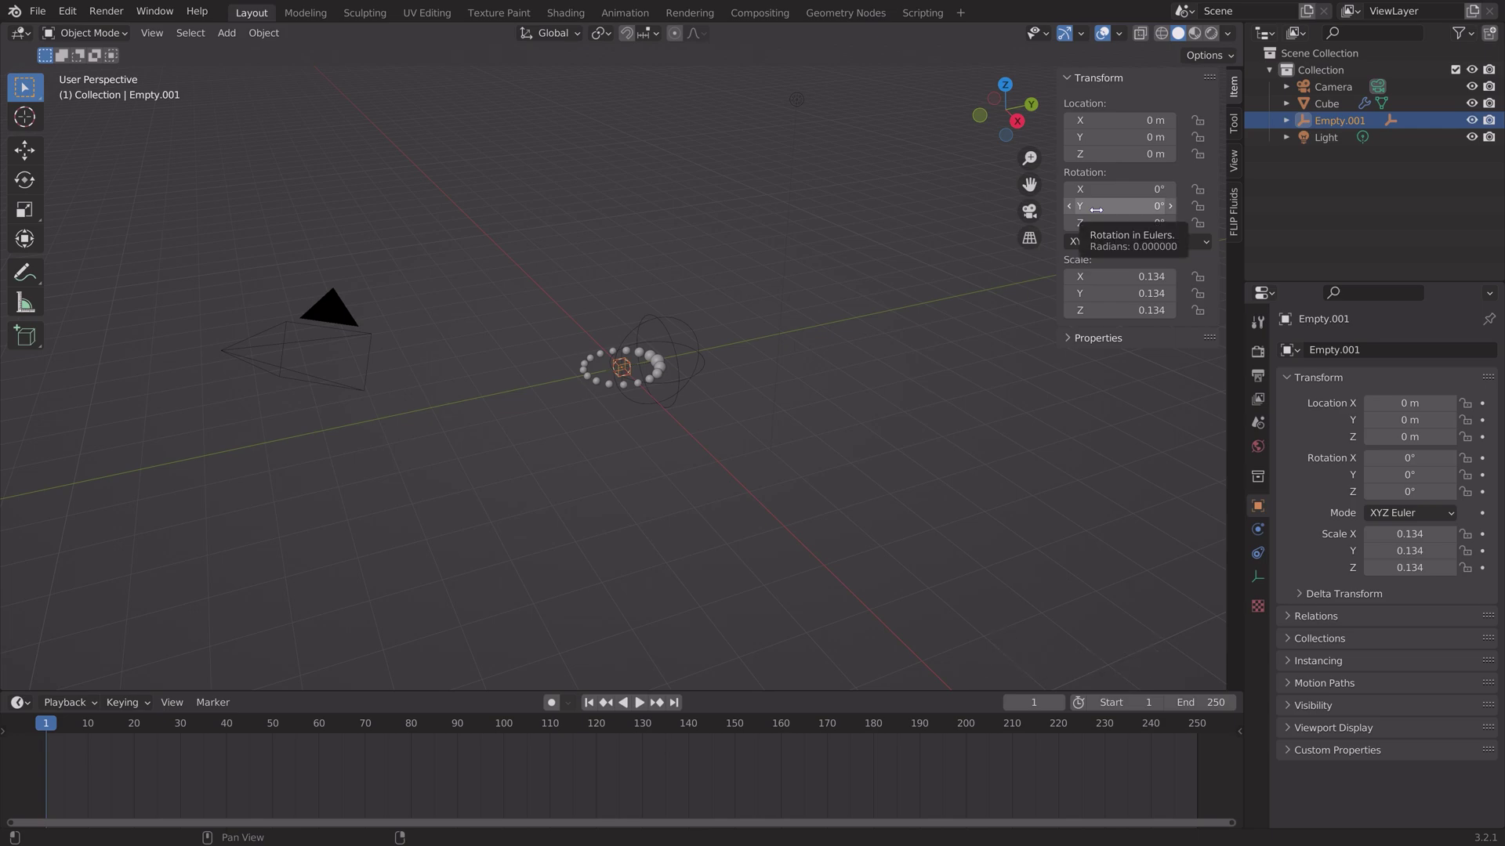
- Keyframe the empty's rotation at frame 1 and set the end frame to 500
key(i)
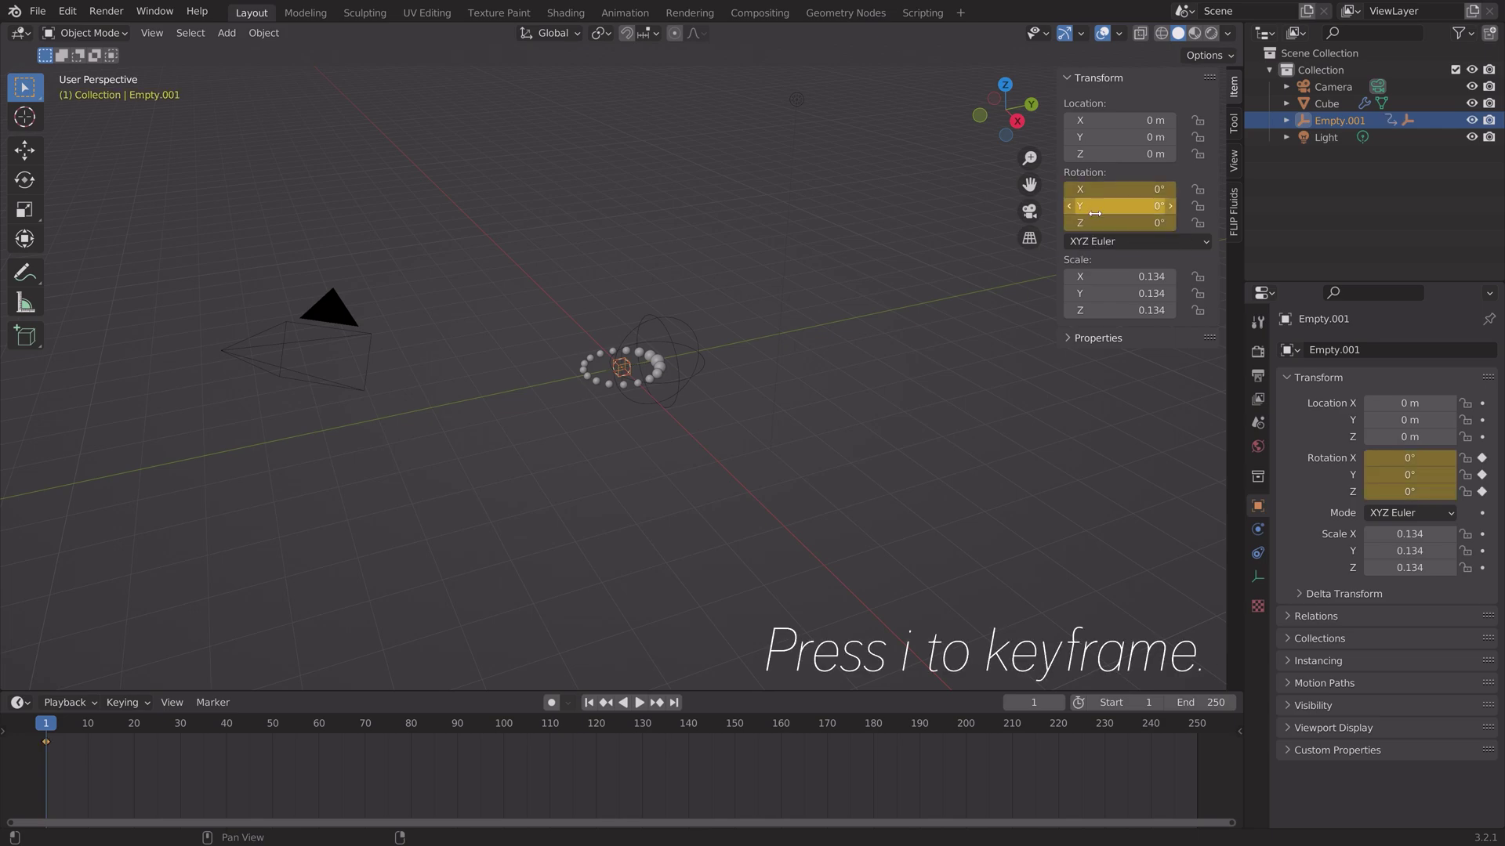
click(1195, 702)
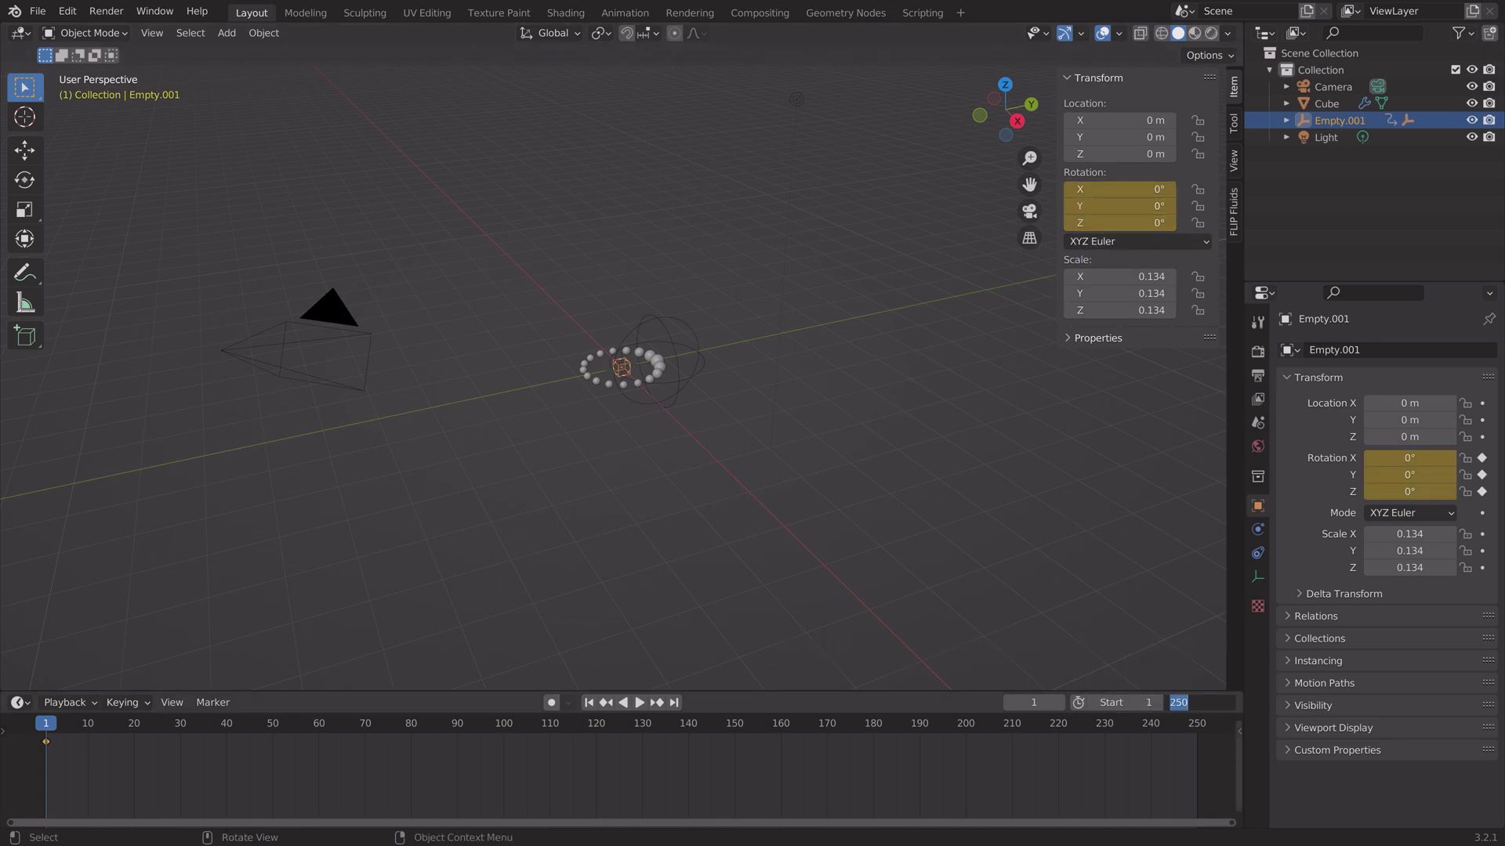
text(500)
key(Return)
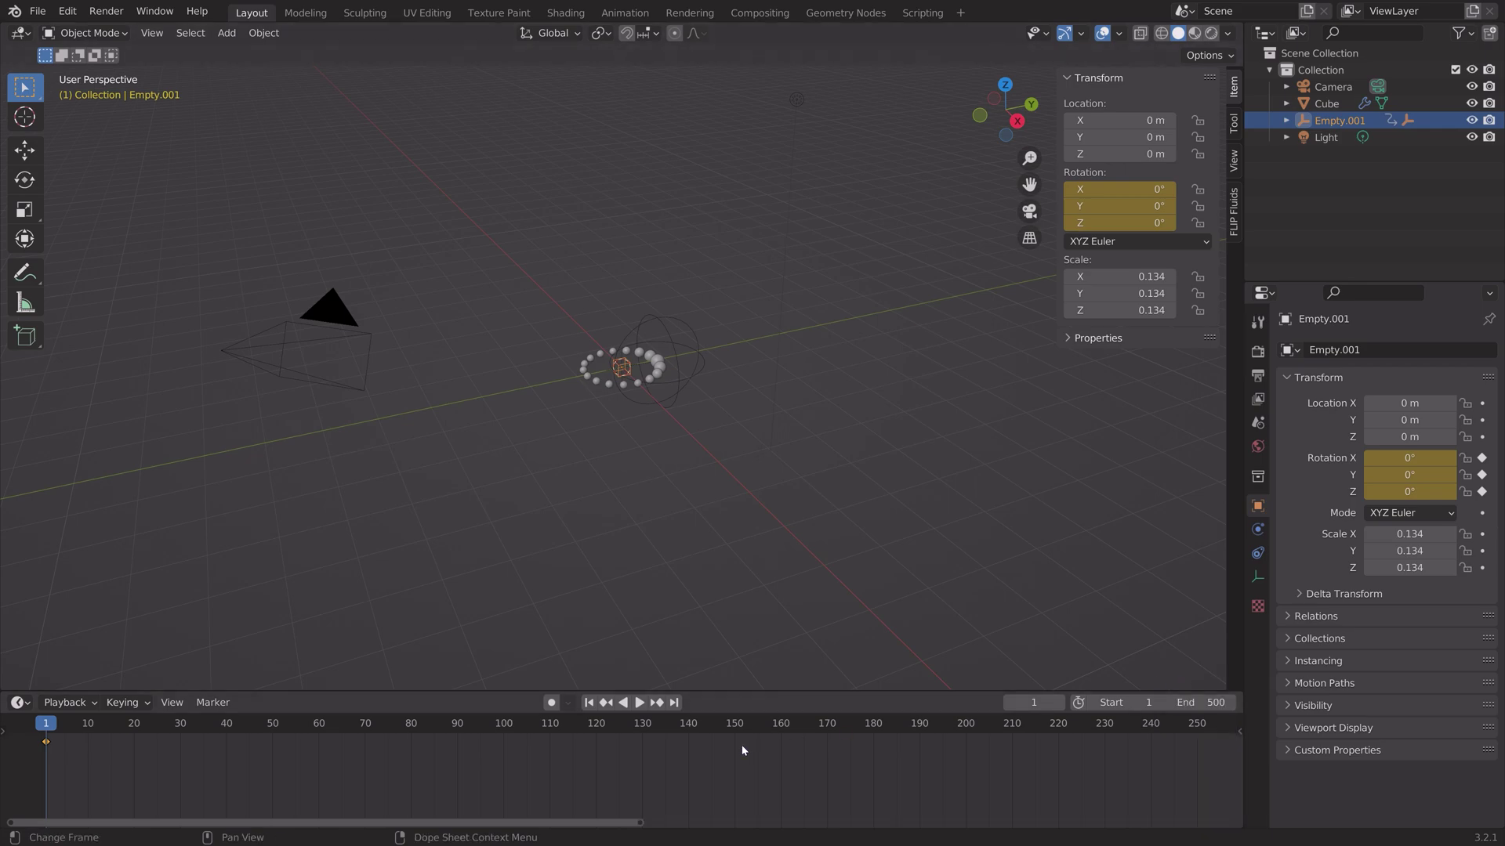
click(676, 702)
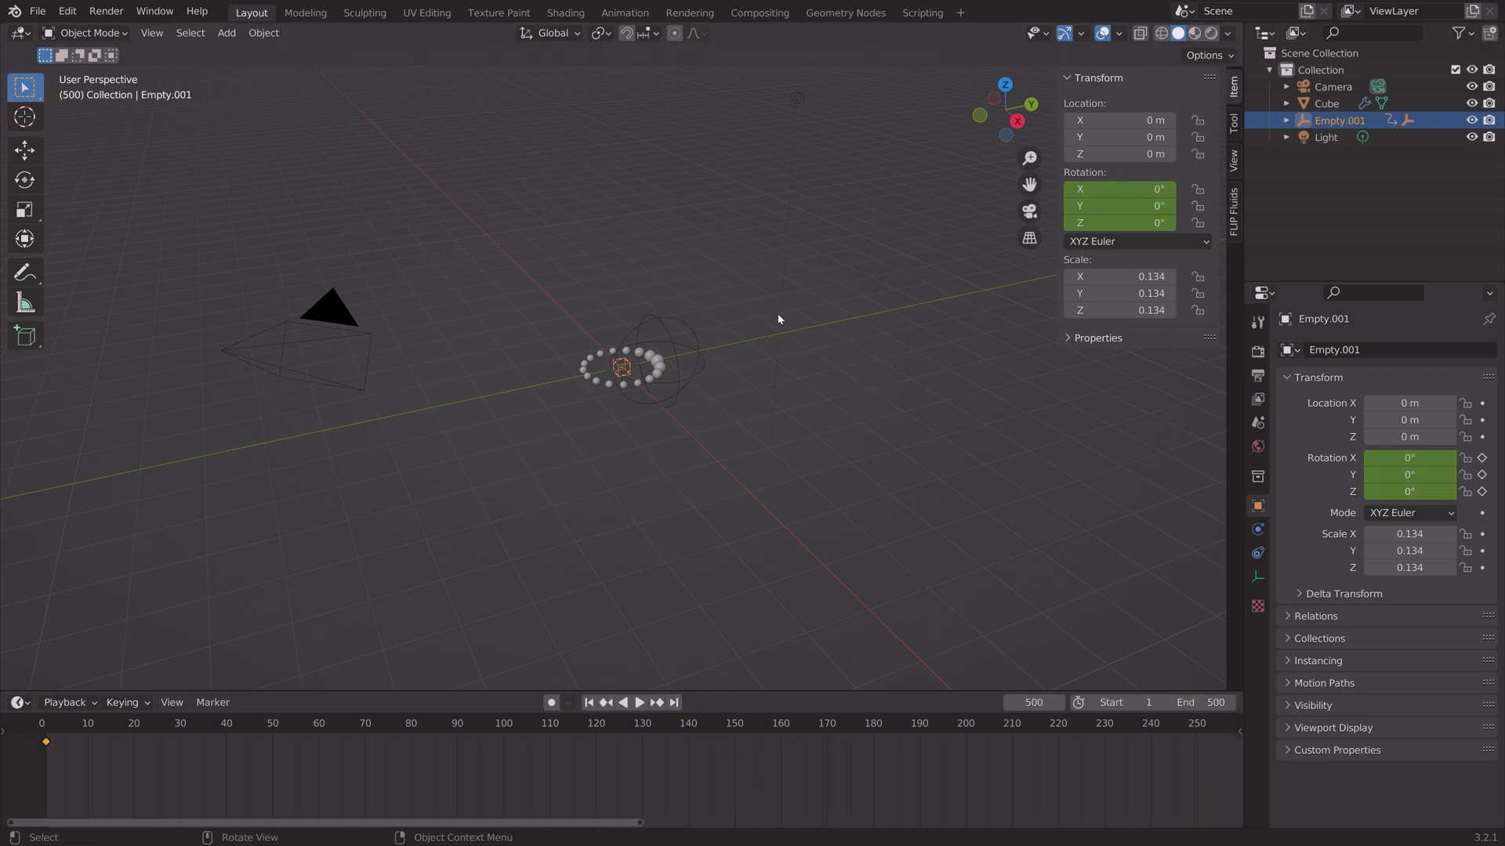
- At frame 500, spin the empty -2497° around Z, keyframe it, and use linear interpolation
key(r)
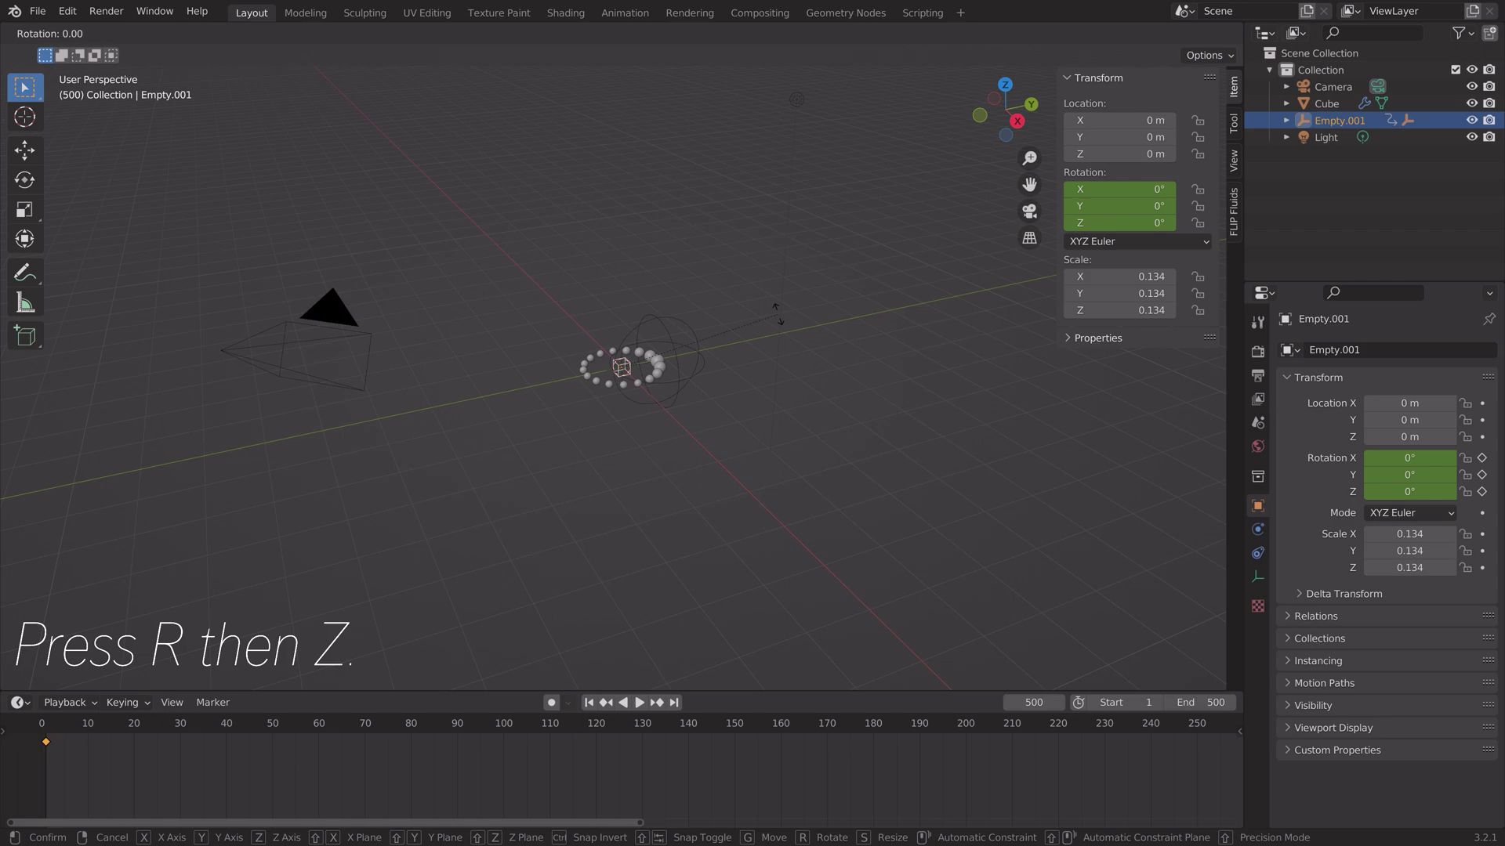
key(z)
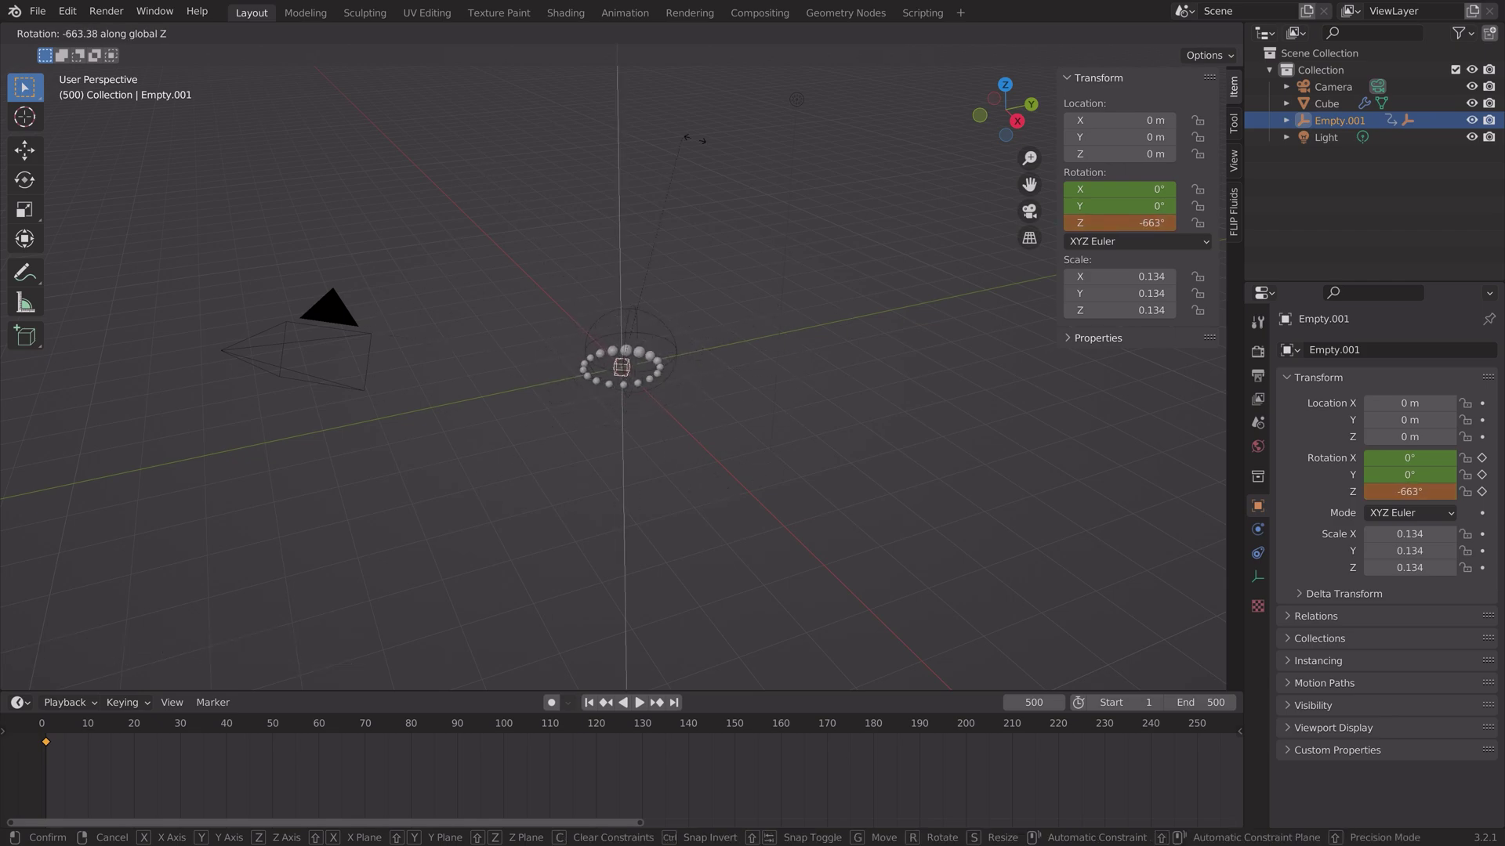
key(Return)
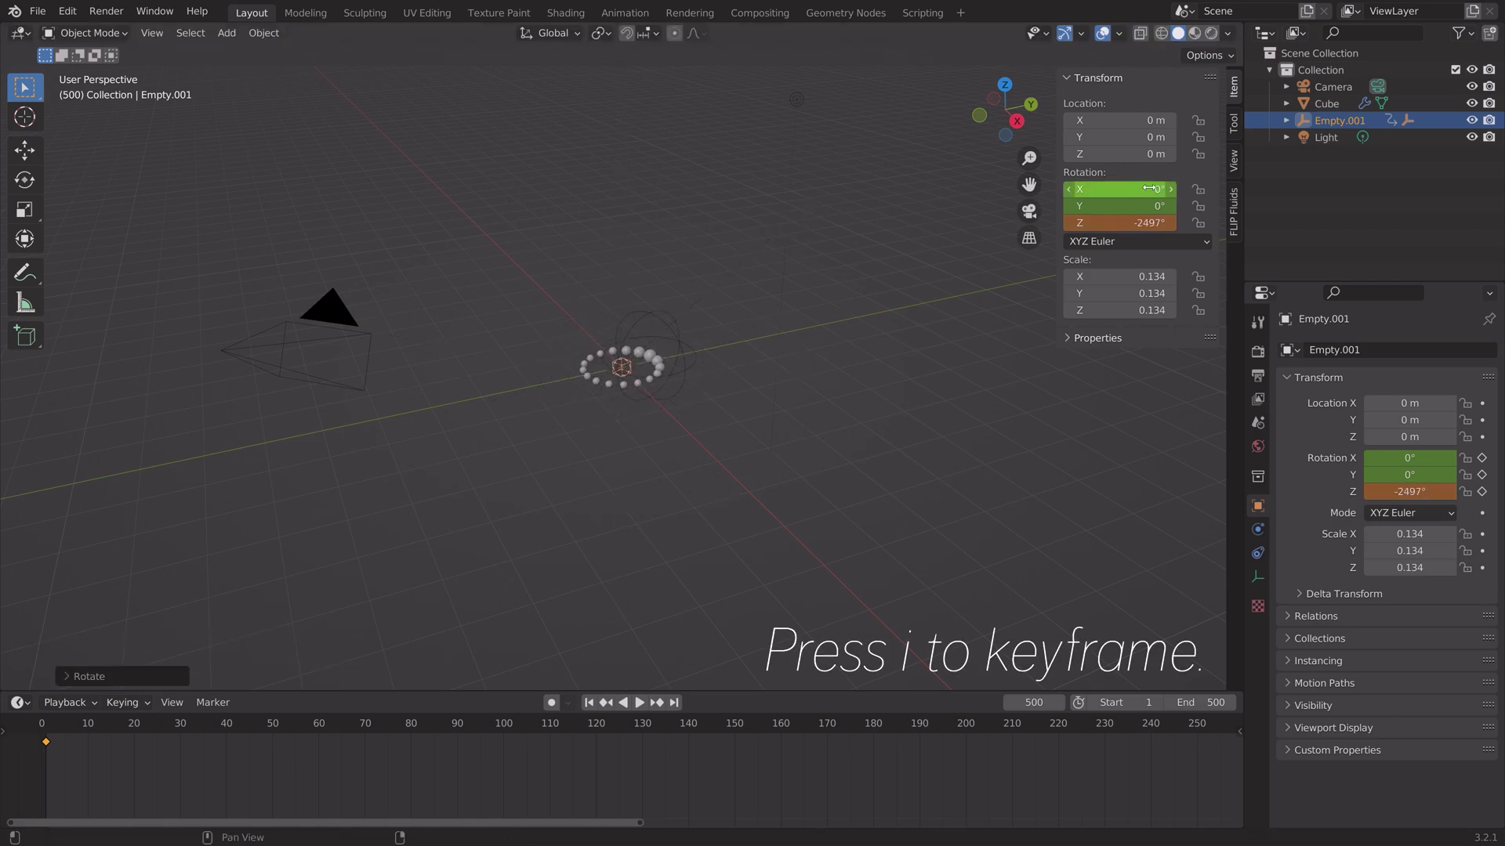
key(i)
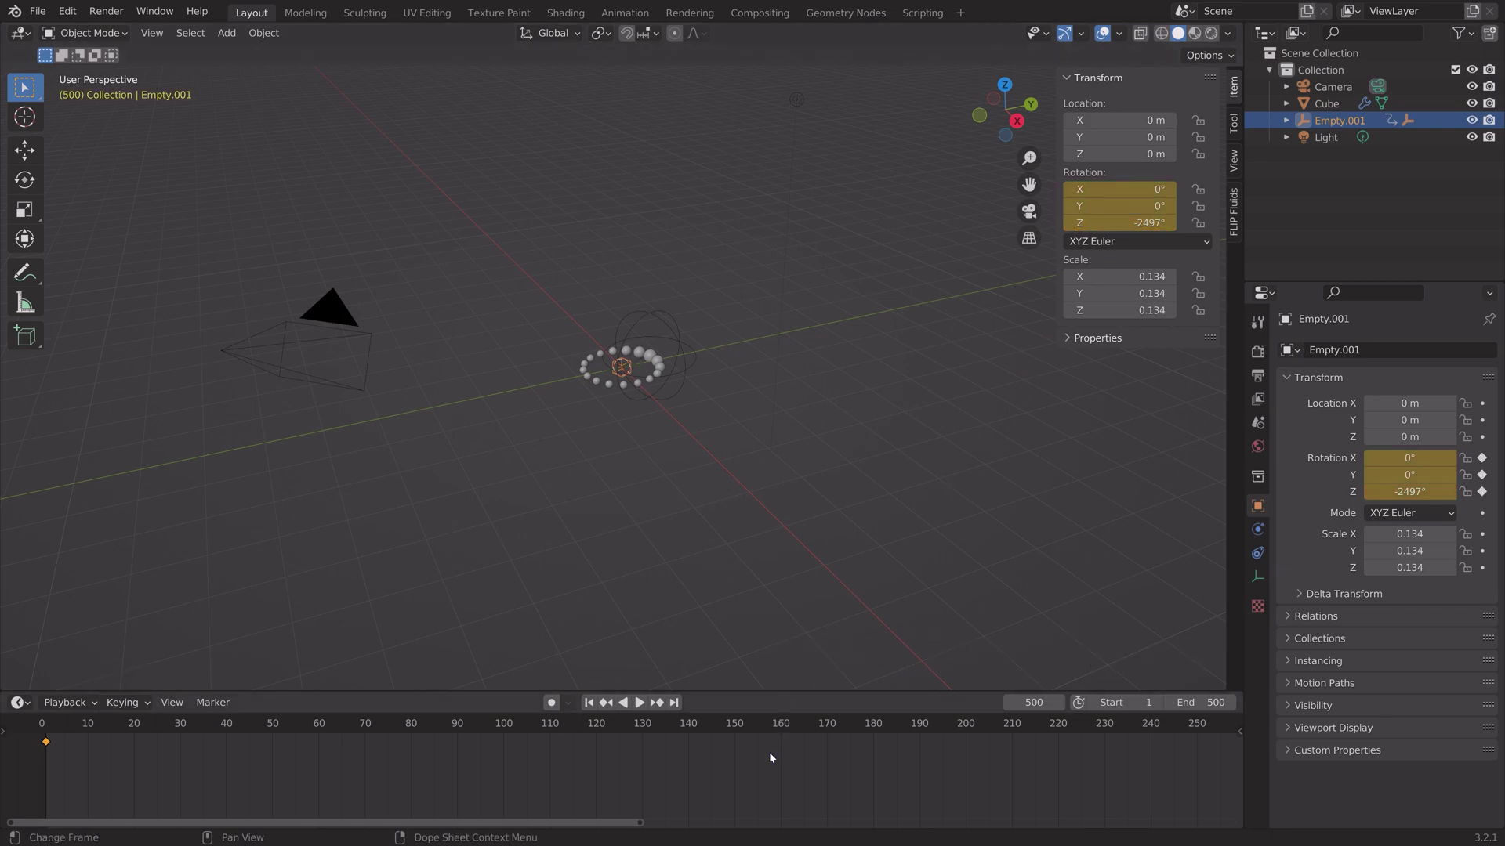
key(t)
click(453, 745)
- Play the spinning ring, stop at frame 209, and save the project as tut3.blend
key(space)
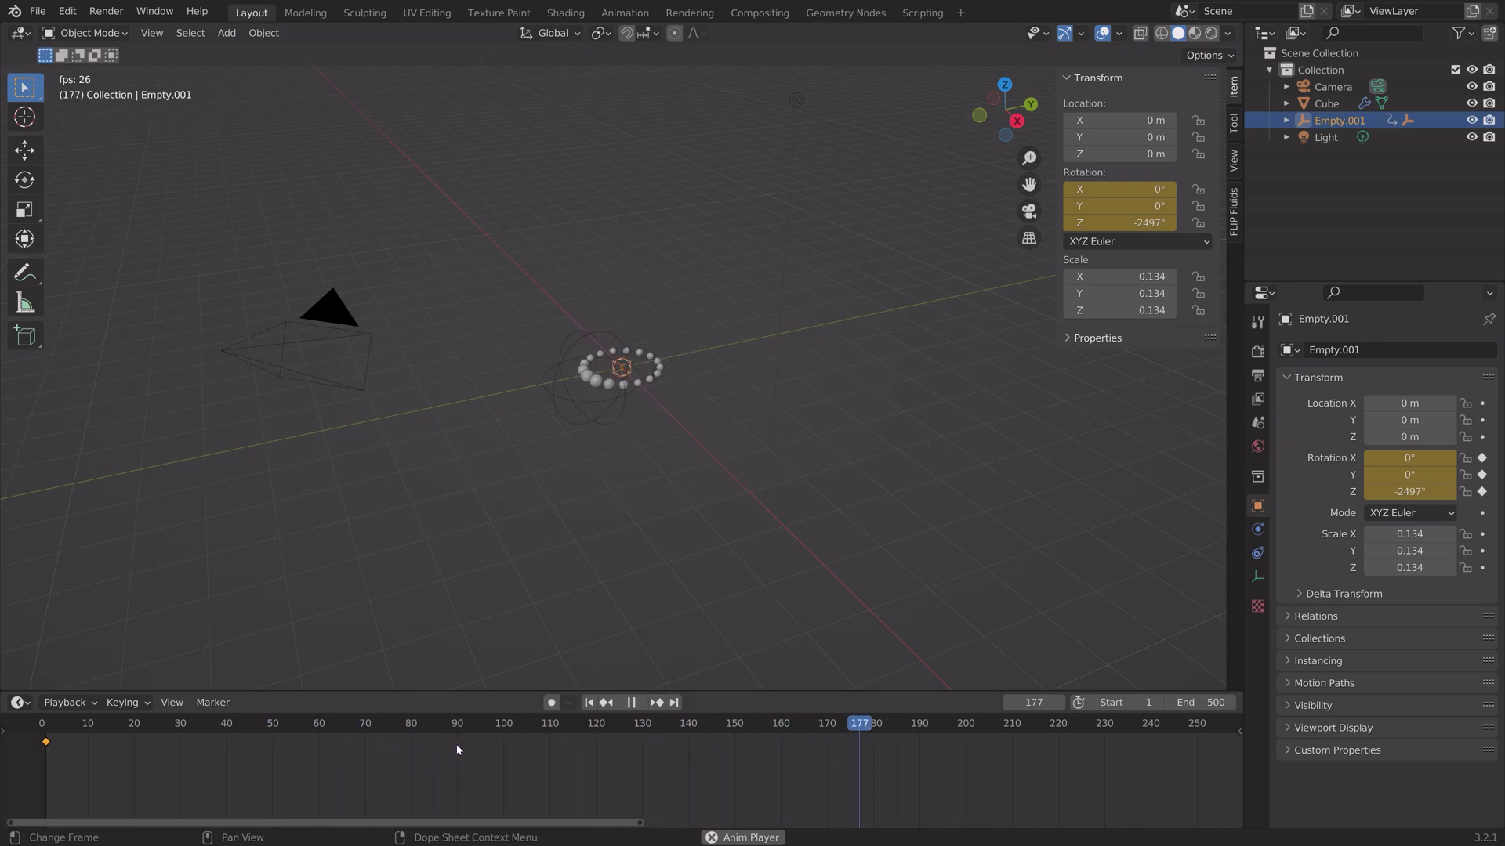
key(space)
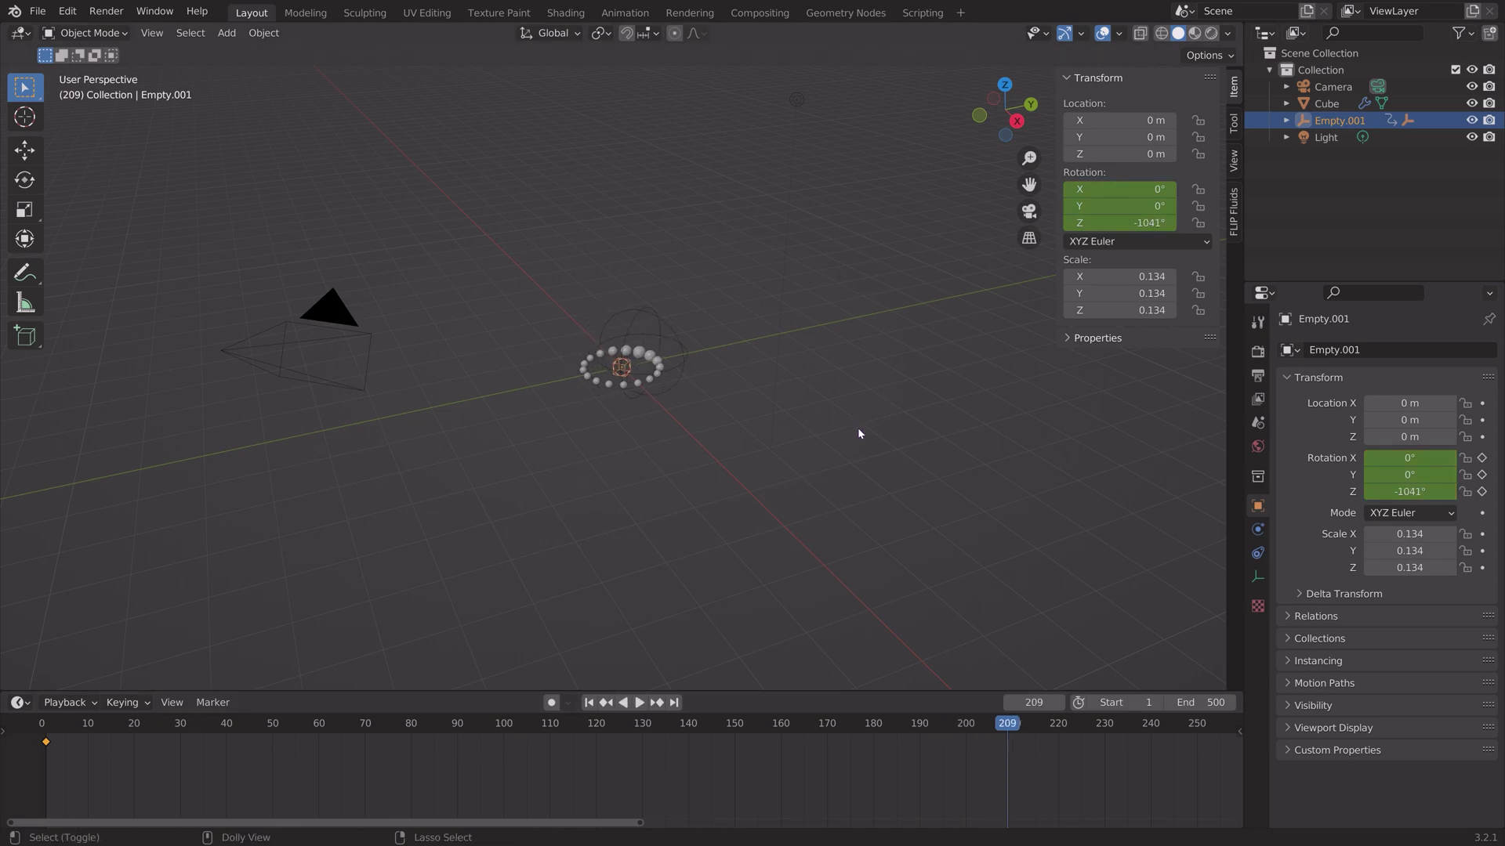
key(ctrl+shift+s)
click(974, 661)
key(Return)
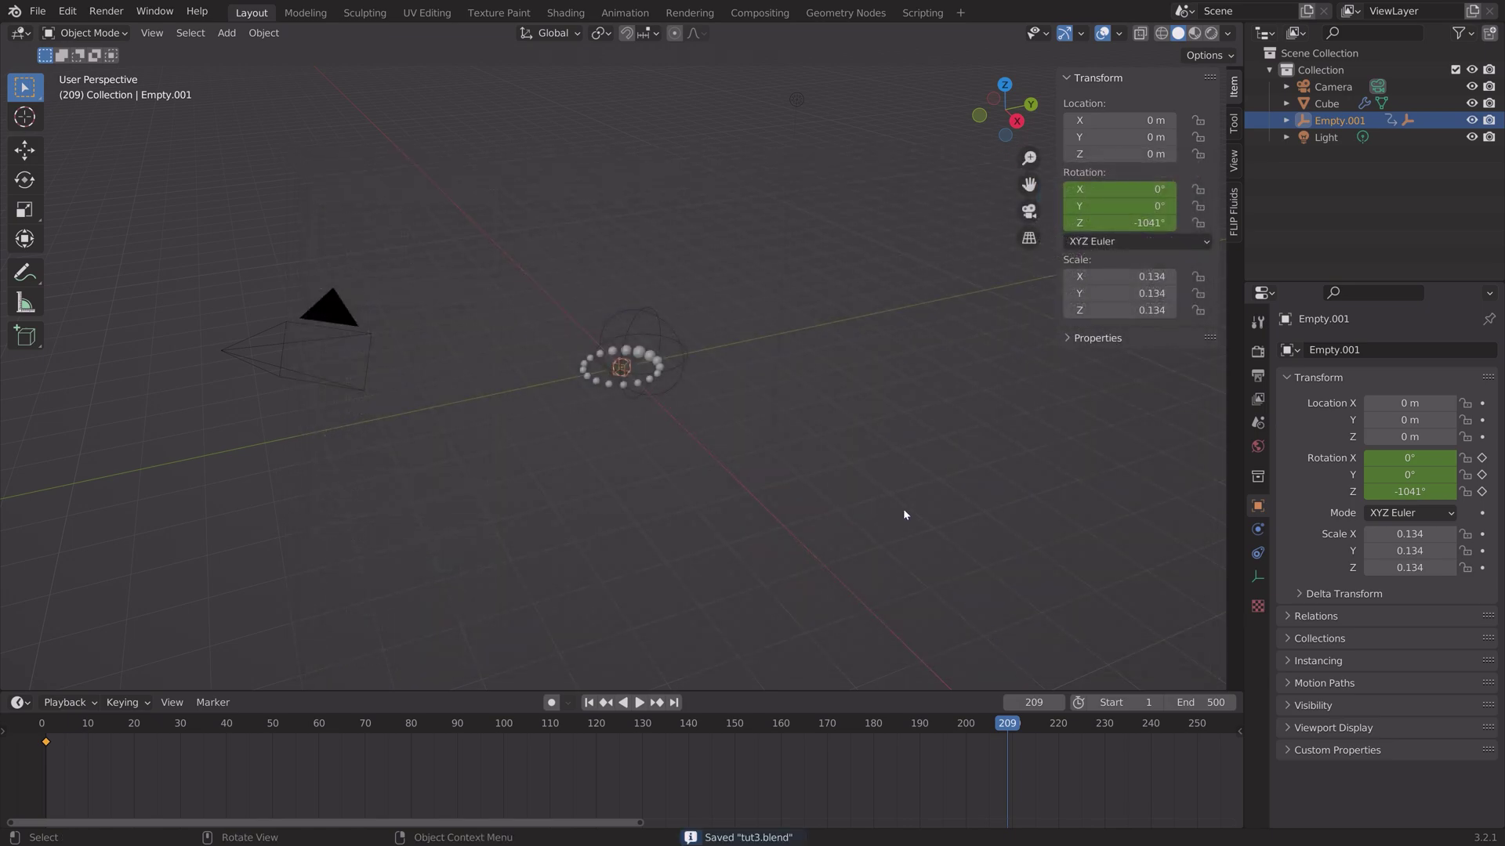
- Align the camera to a top-down view and reframe the whole ring inside it
middle_drag(665, 268, 676, 386)
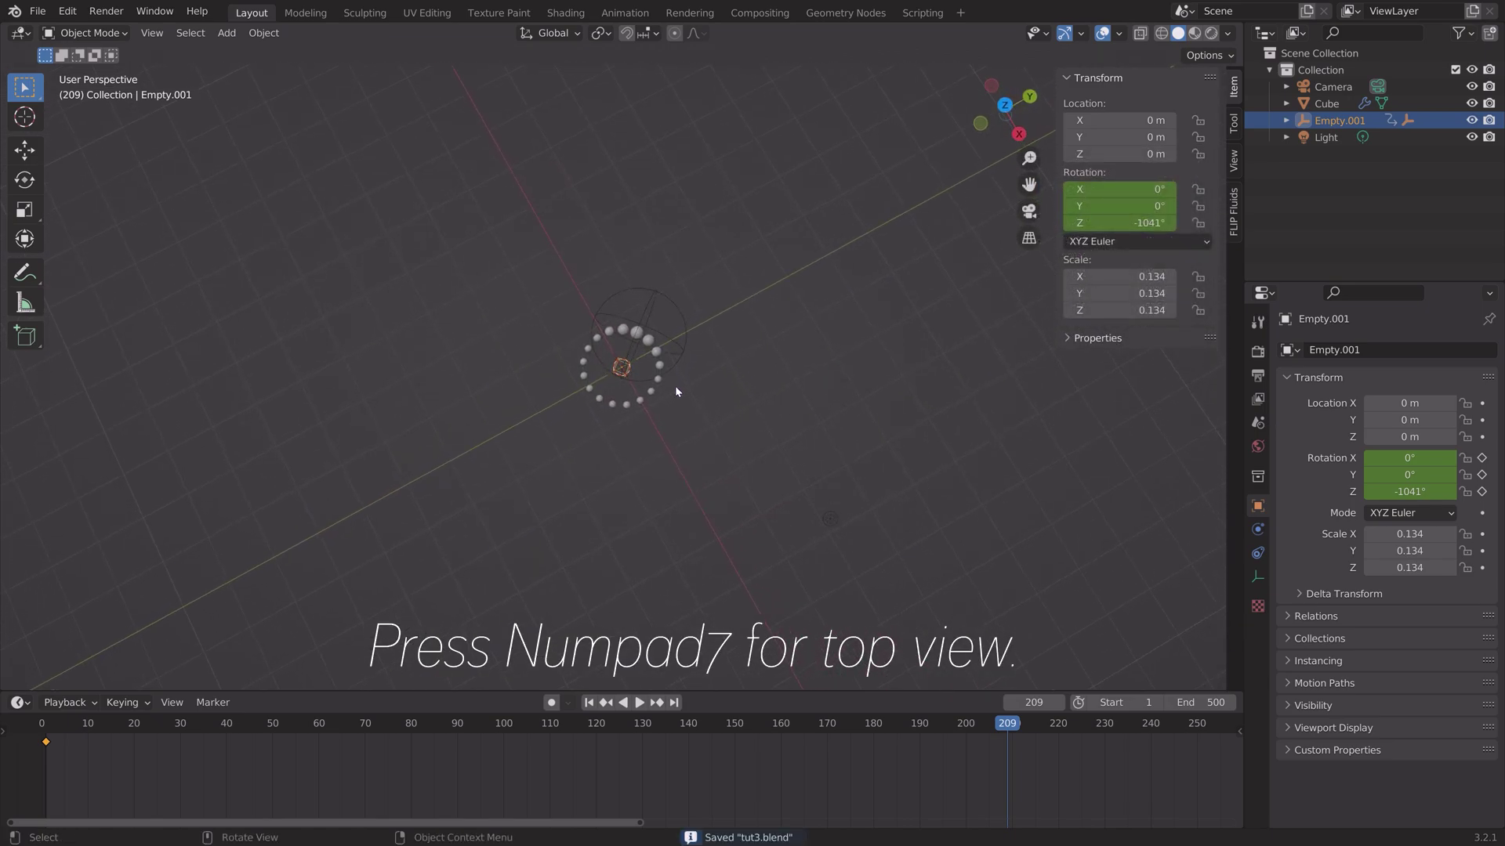
key(KP_7)
scroll(675, 385, up, 9)
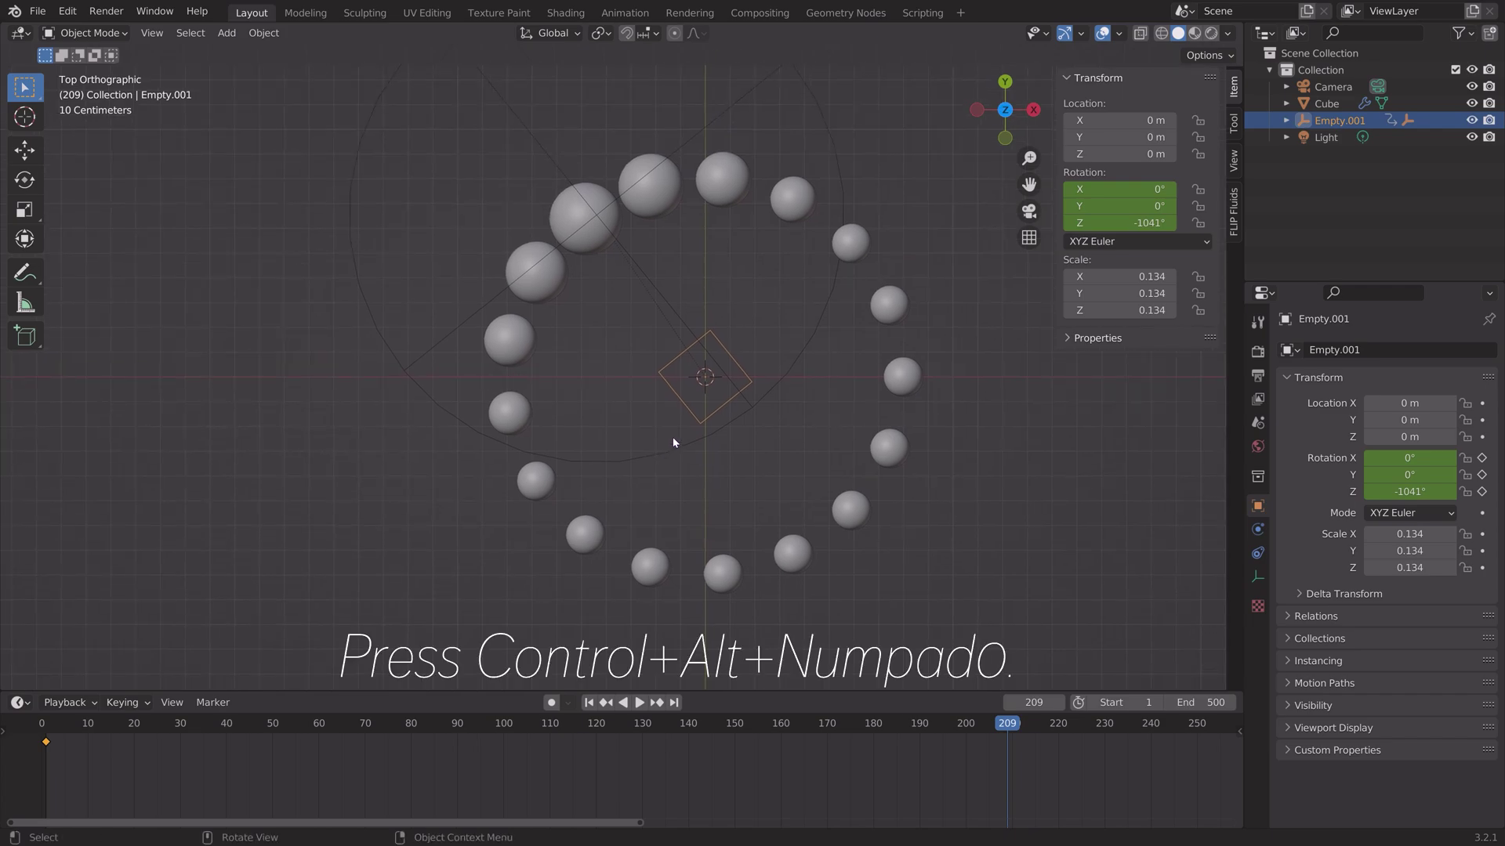
key(ctrl+alt+KP_0)
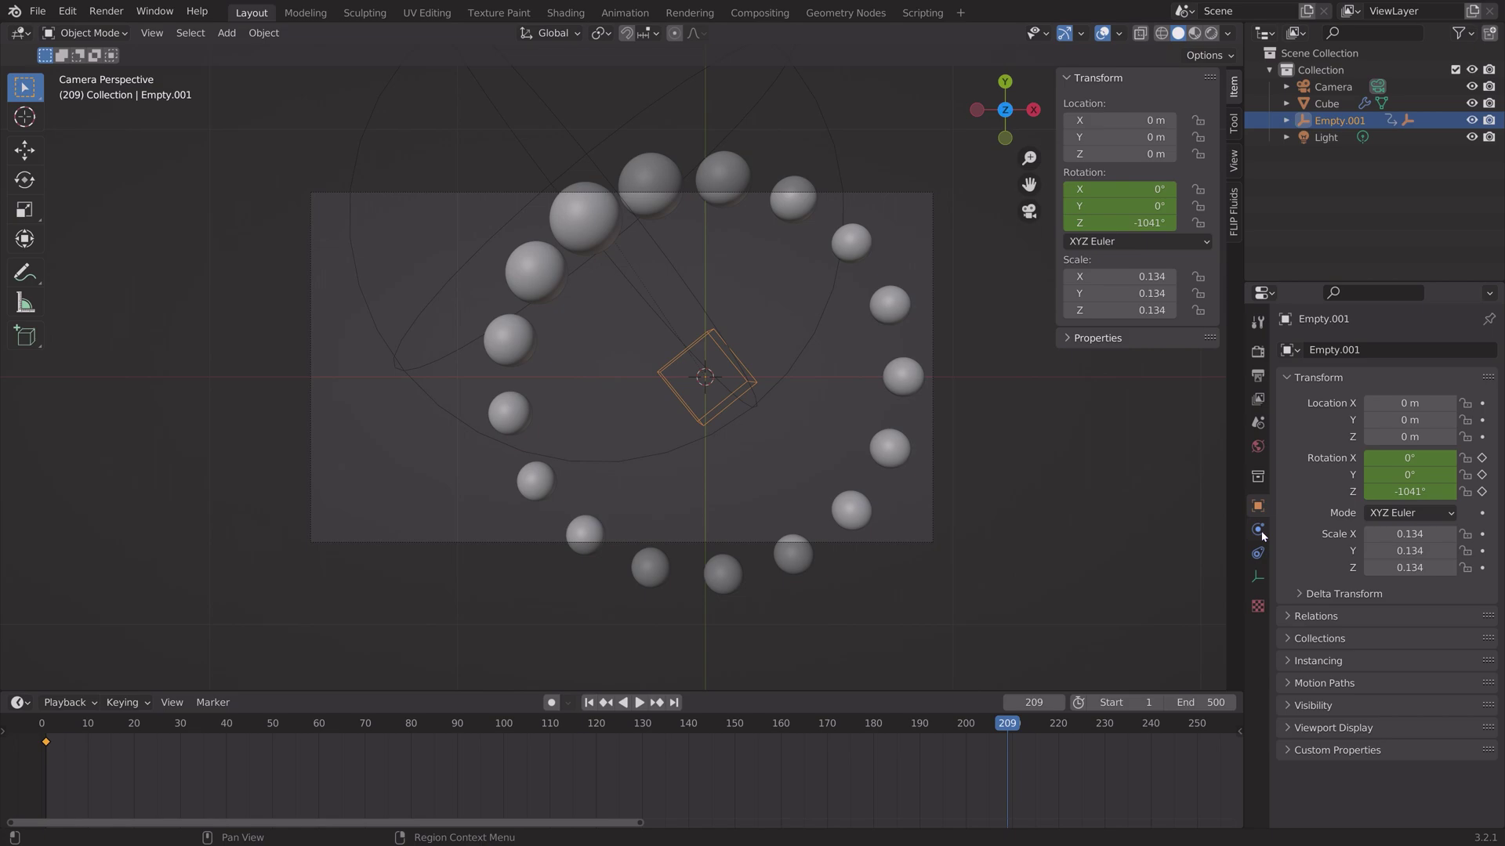
click(1234, 161)
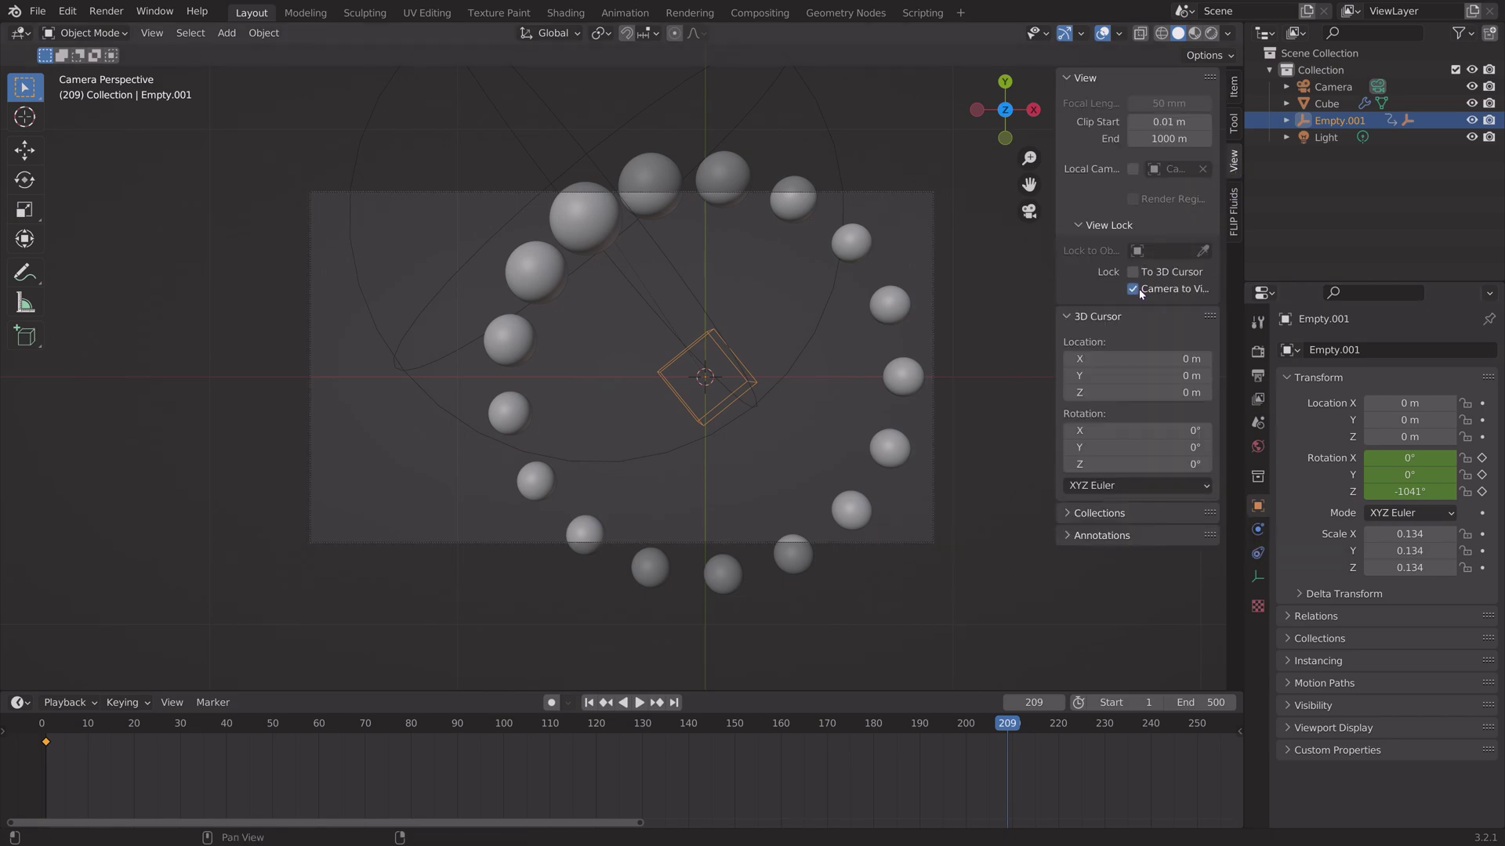
scroll(803, 389, down, 3)
mouse_move(779, 393)
shift+middle_down()
mouse_move(745, 385)
mouse_move(766, 388)
shift+middle_up()
- Save the project as tut4.blend
key(ctrl+shift+s)
click(1006, 659)
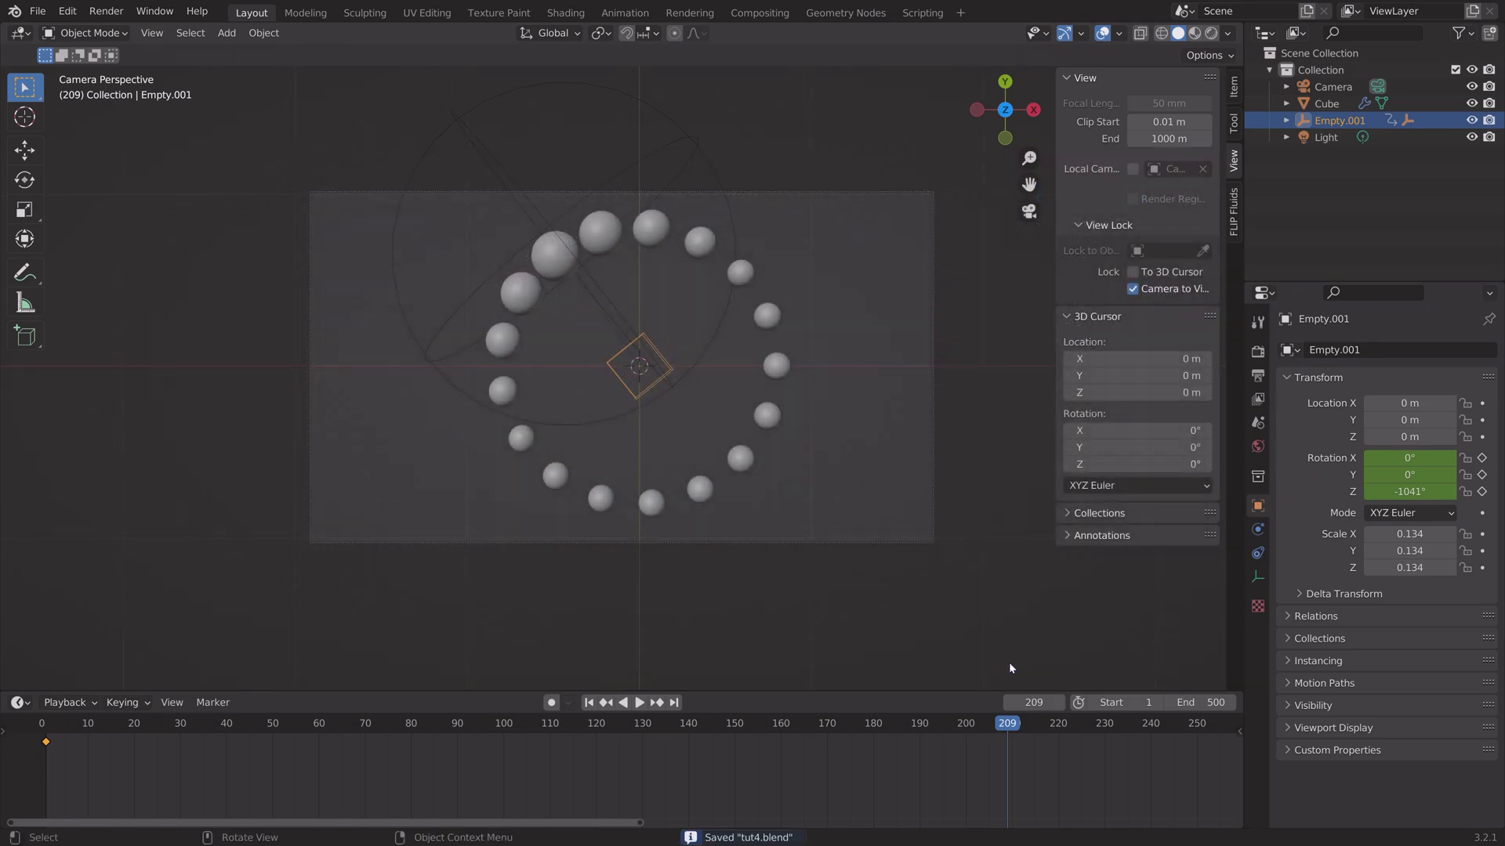
click(1257, 352)
- Set the render engine to Cycles with GPU Compute as the device
click(1373, 354)
click(1396, 409)
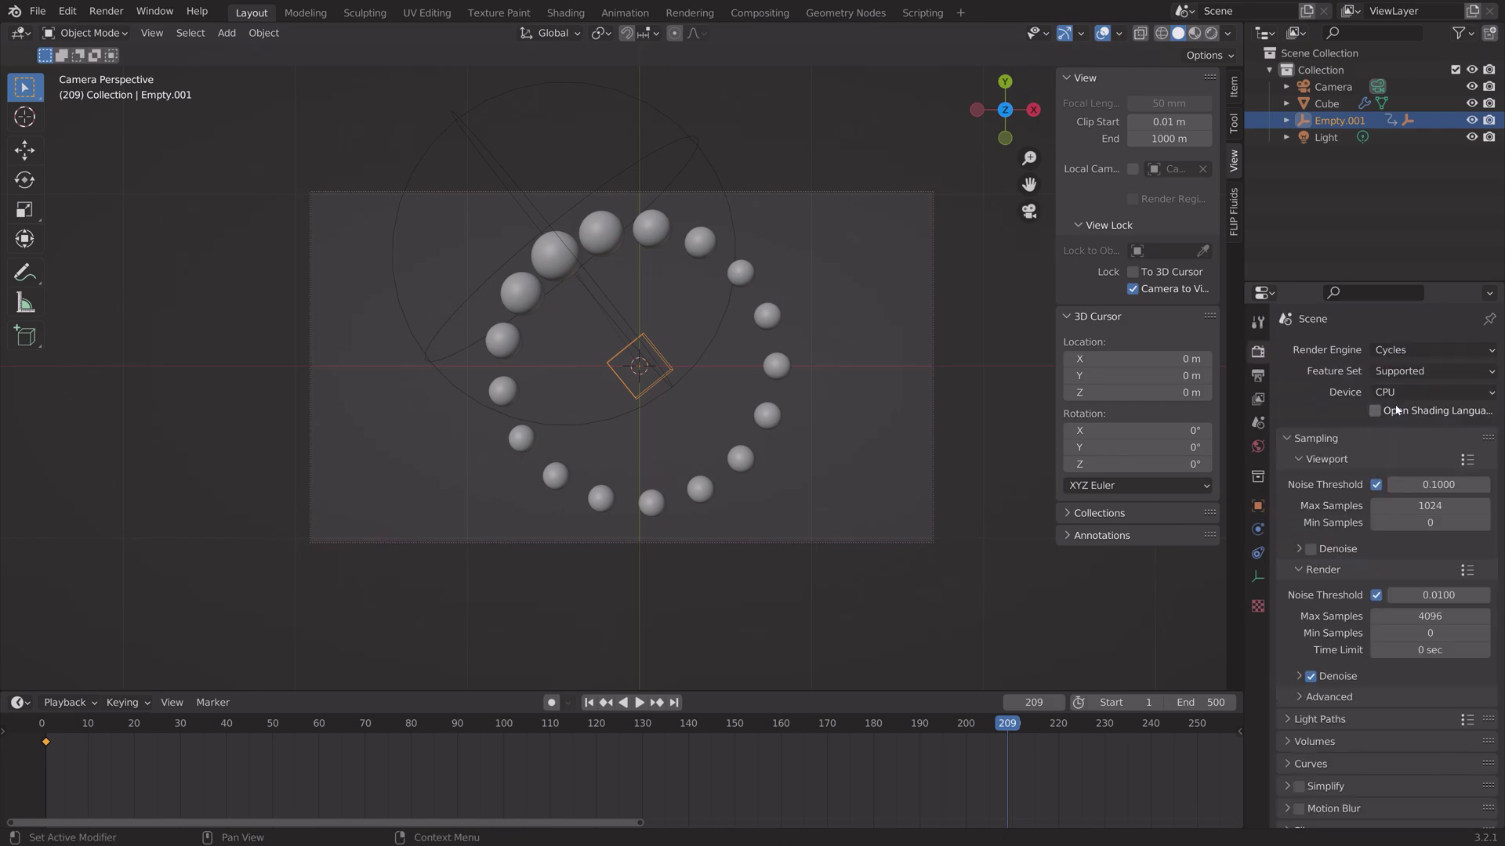
click(1439, 394)
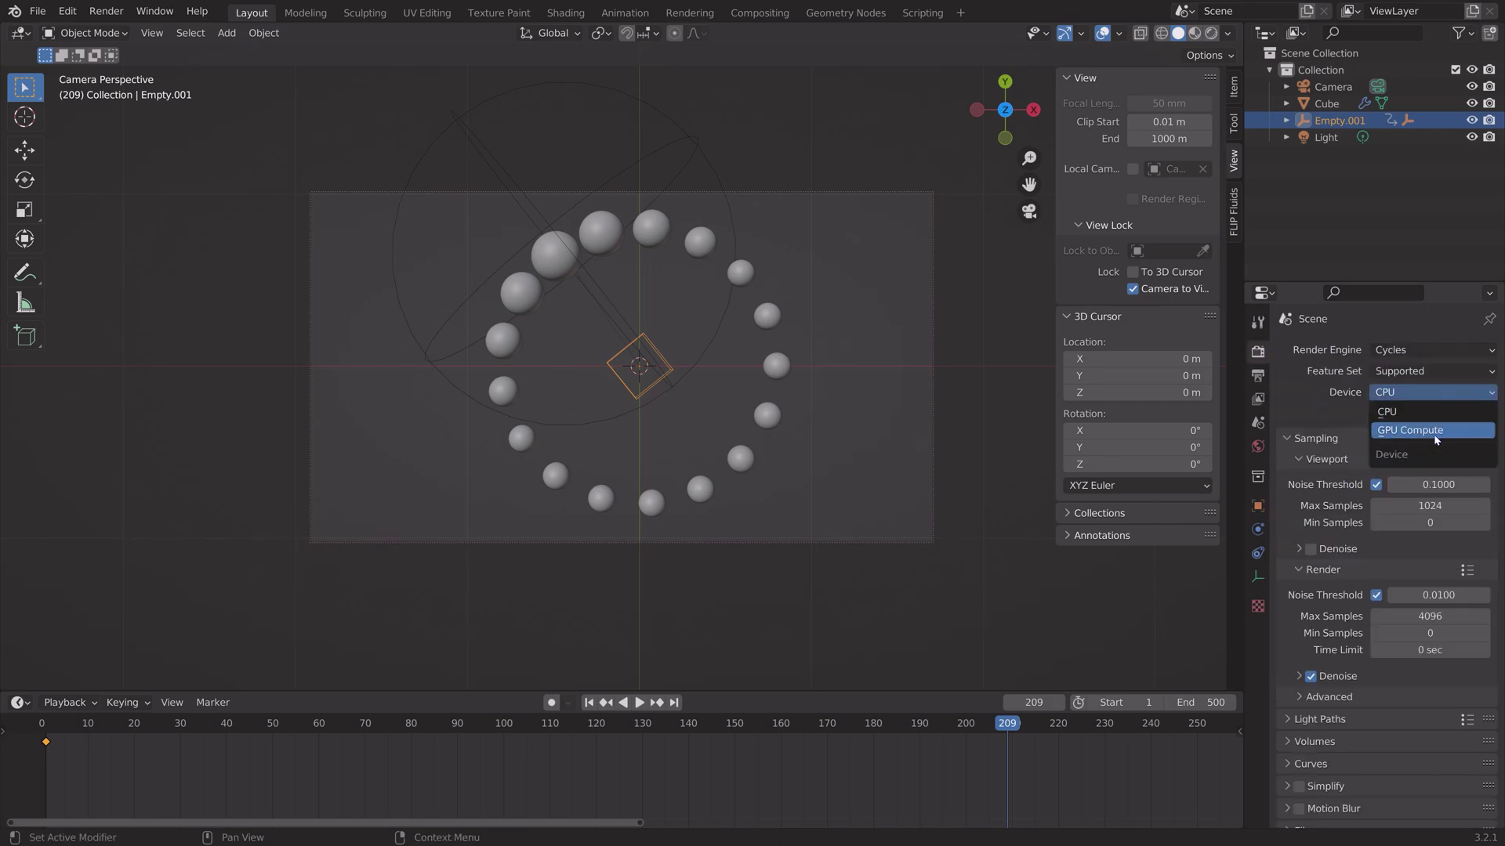
click(1436, 439)
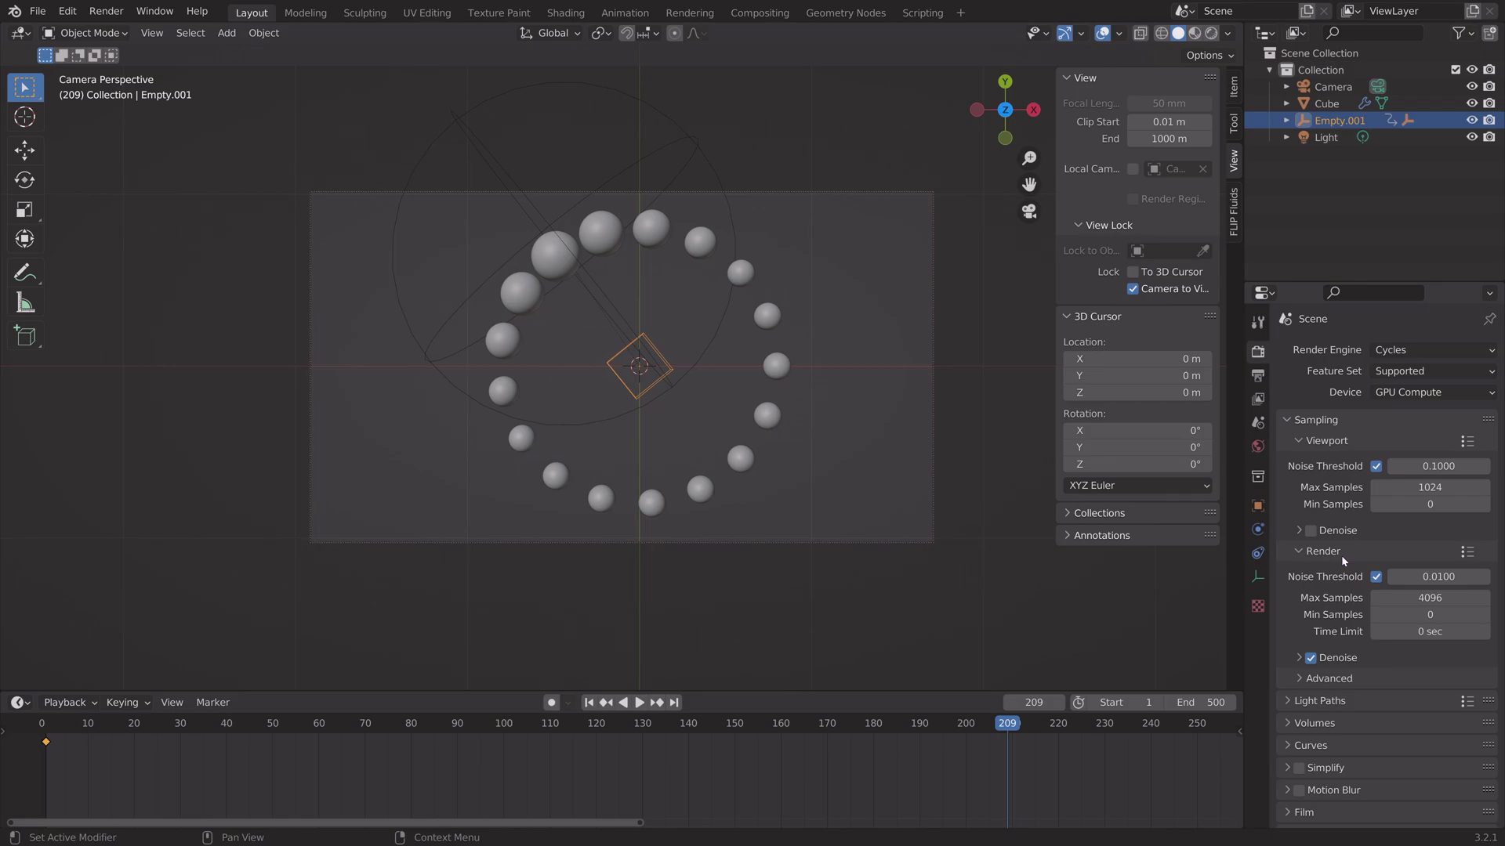
- Enable Film Transparent and Transparent Glass, then preview the ring in rendered shading
scroll(1340, 633, down, 3)
click(1290, 707)
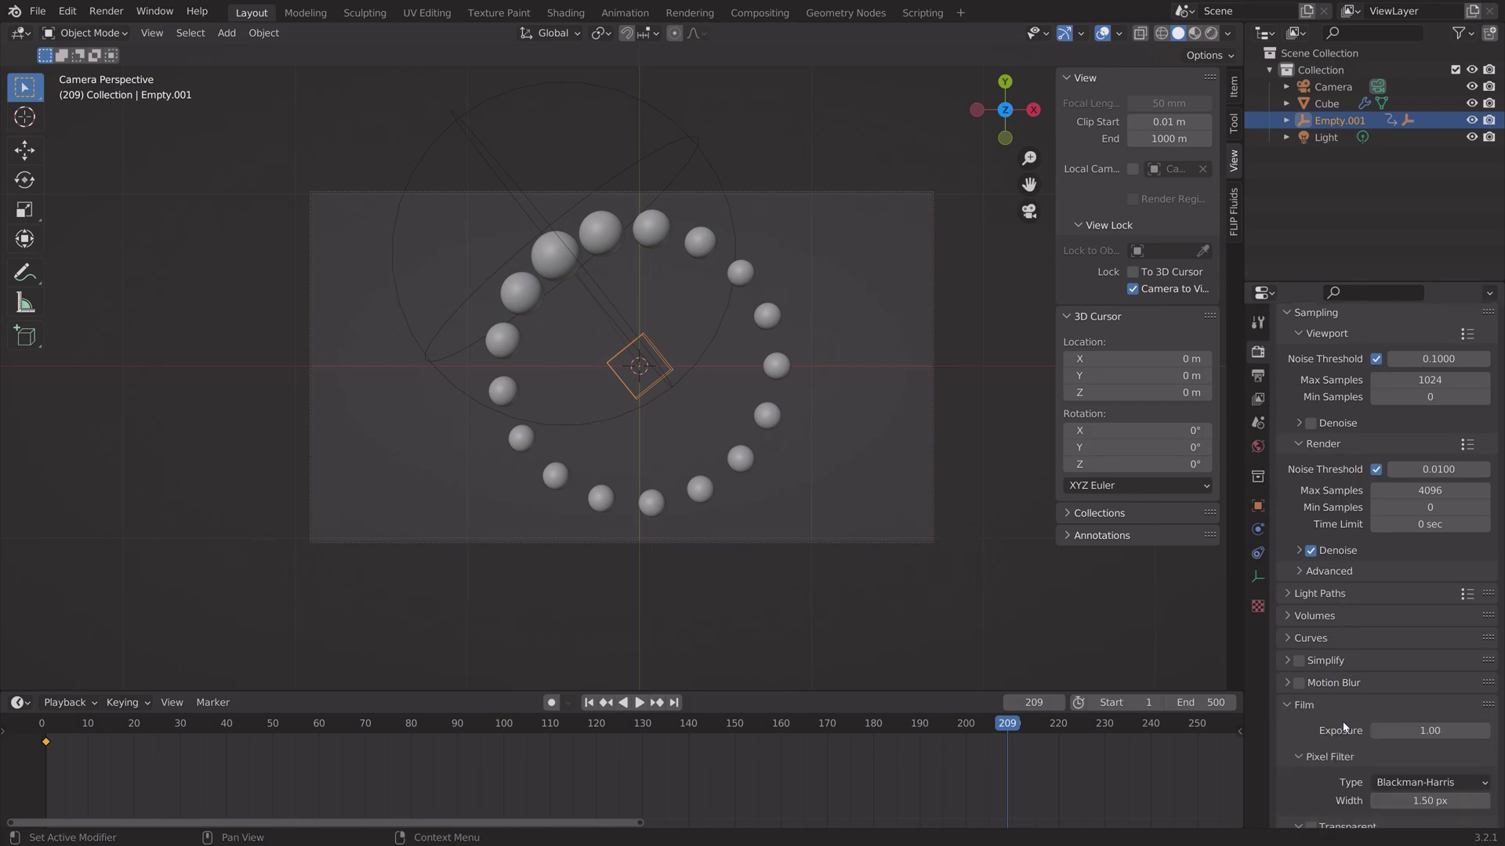
scroll(1324, 749, down, 3)
click(1311, 734)
click(1377, 758)
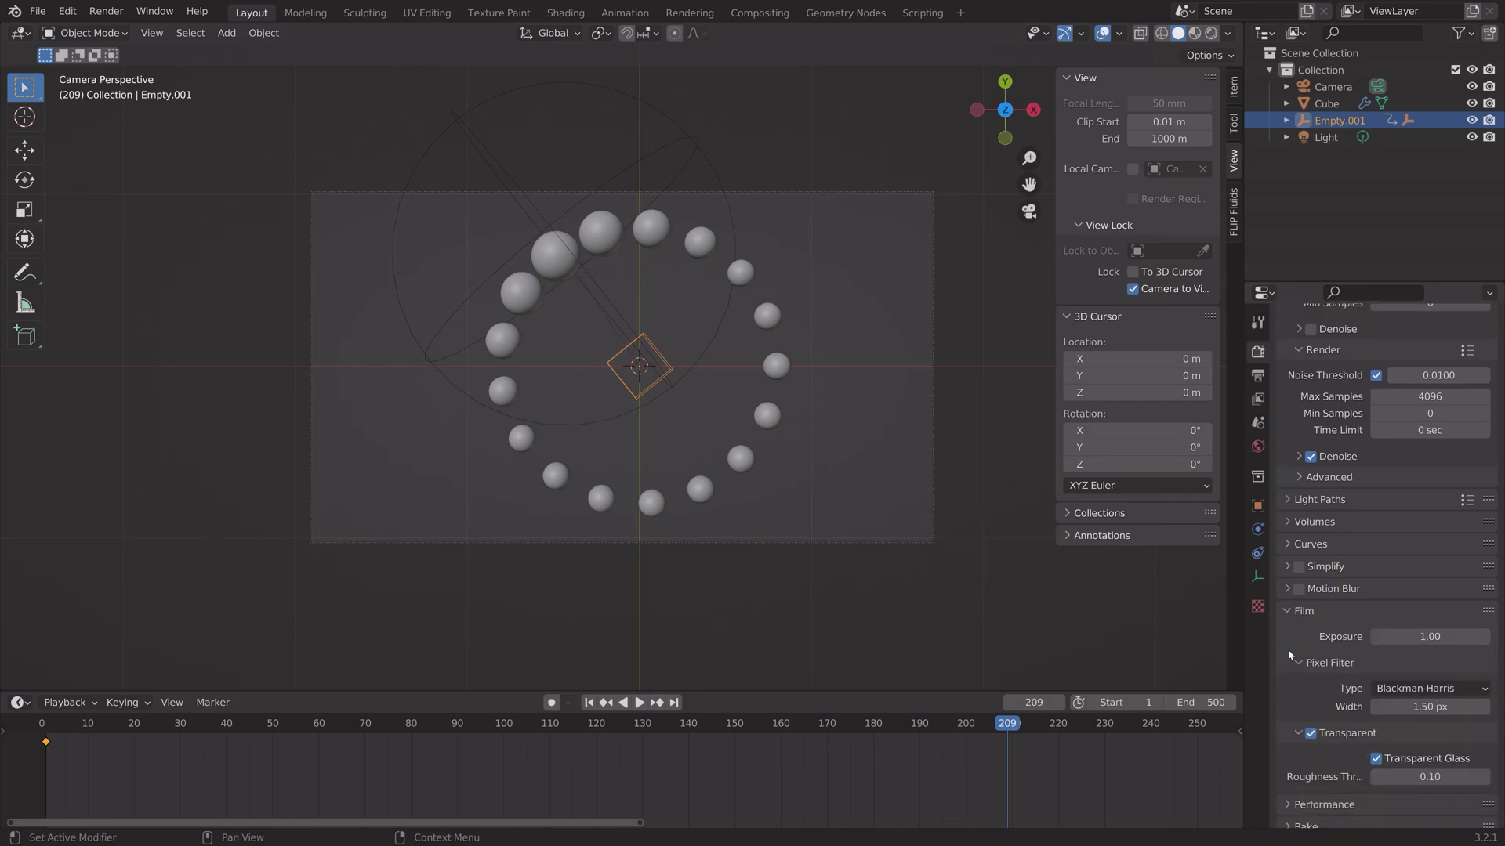
click(1209, 36)
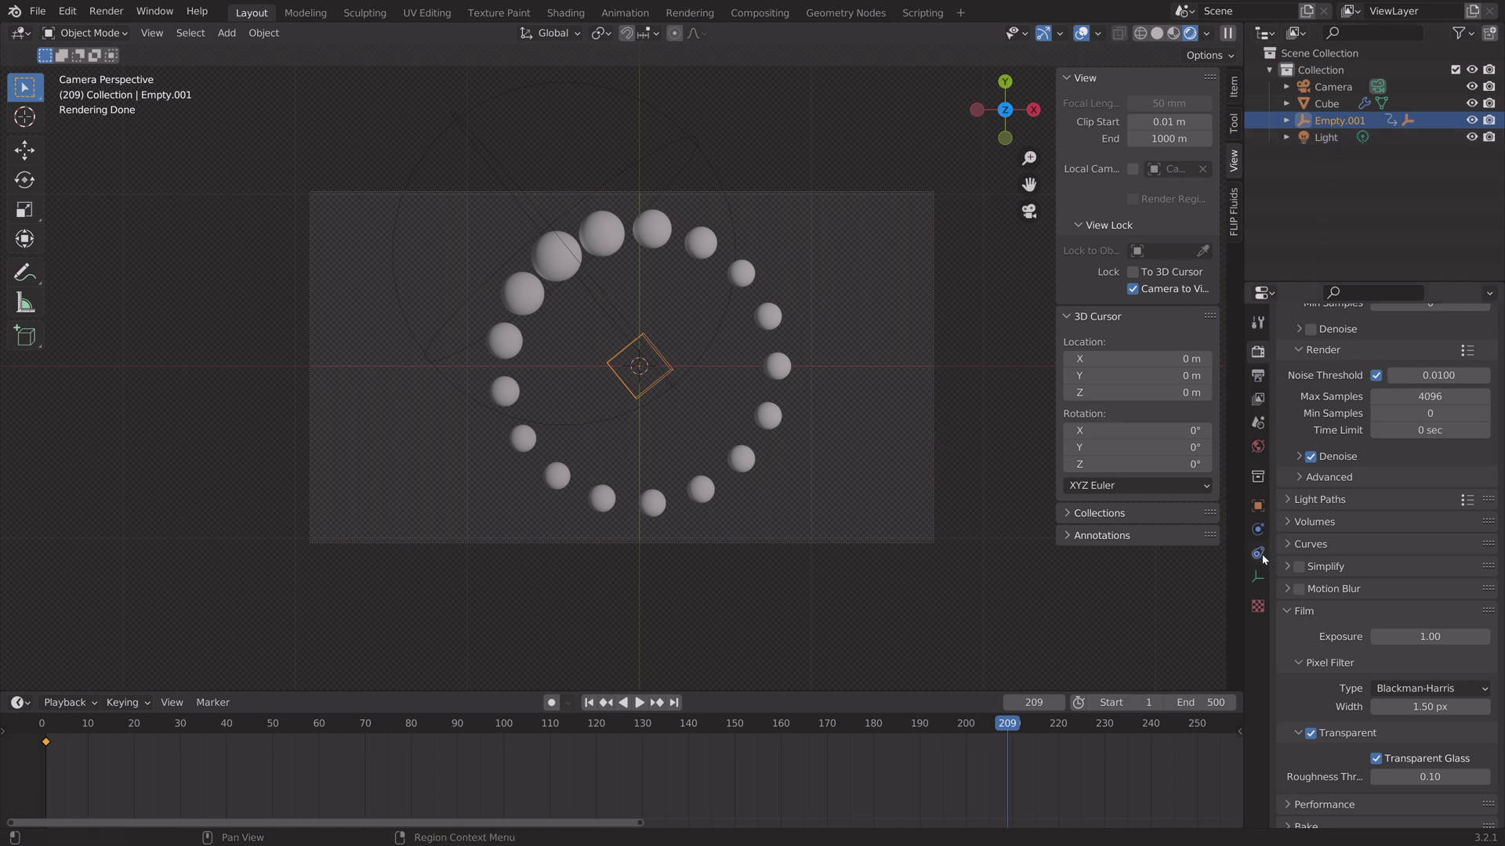
click(1258, 446)
- Set the world colour to an Environment Texture using Chelsea_Stairs_8k.jpg
click(1372, 456)
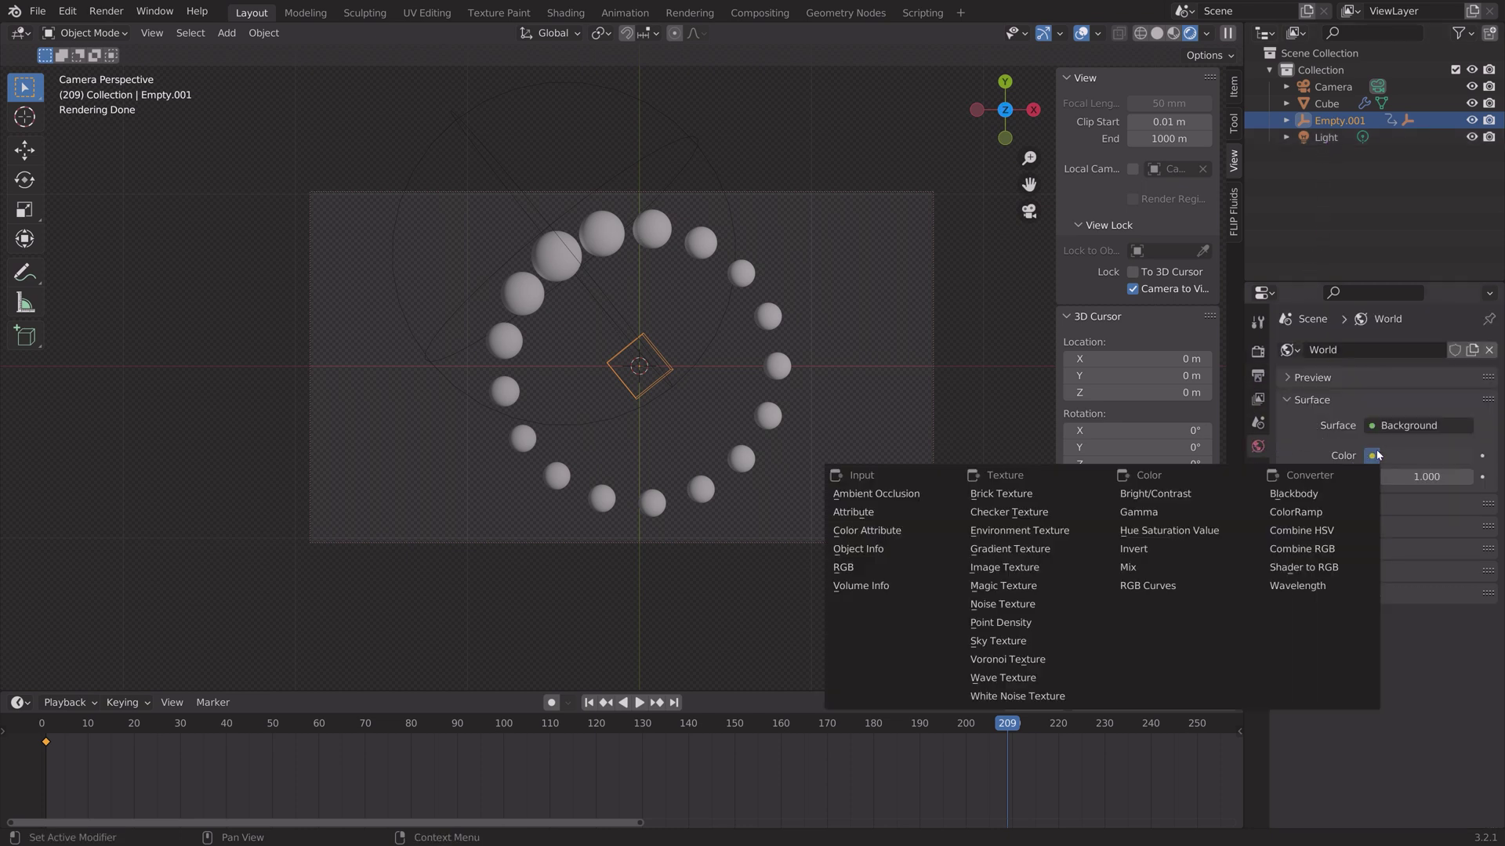
click(1065, 531)
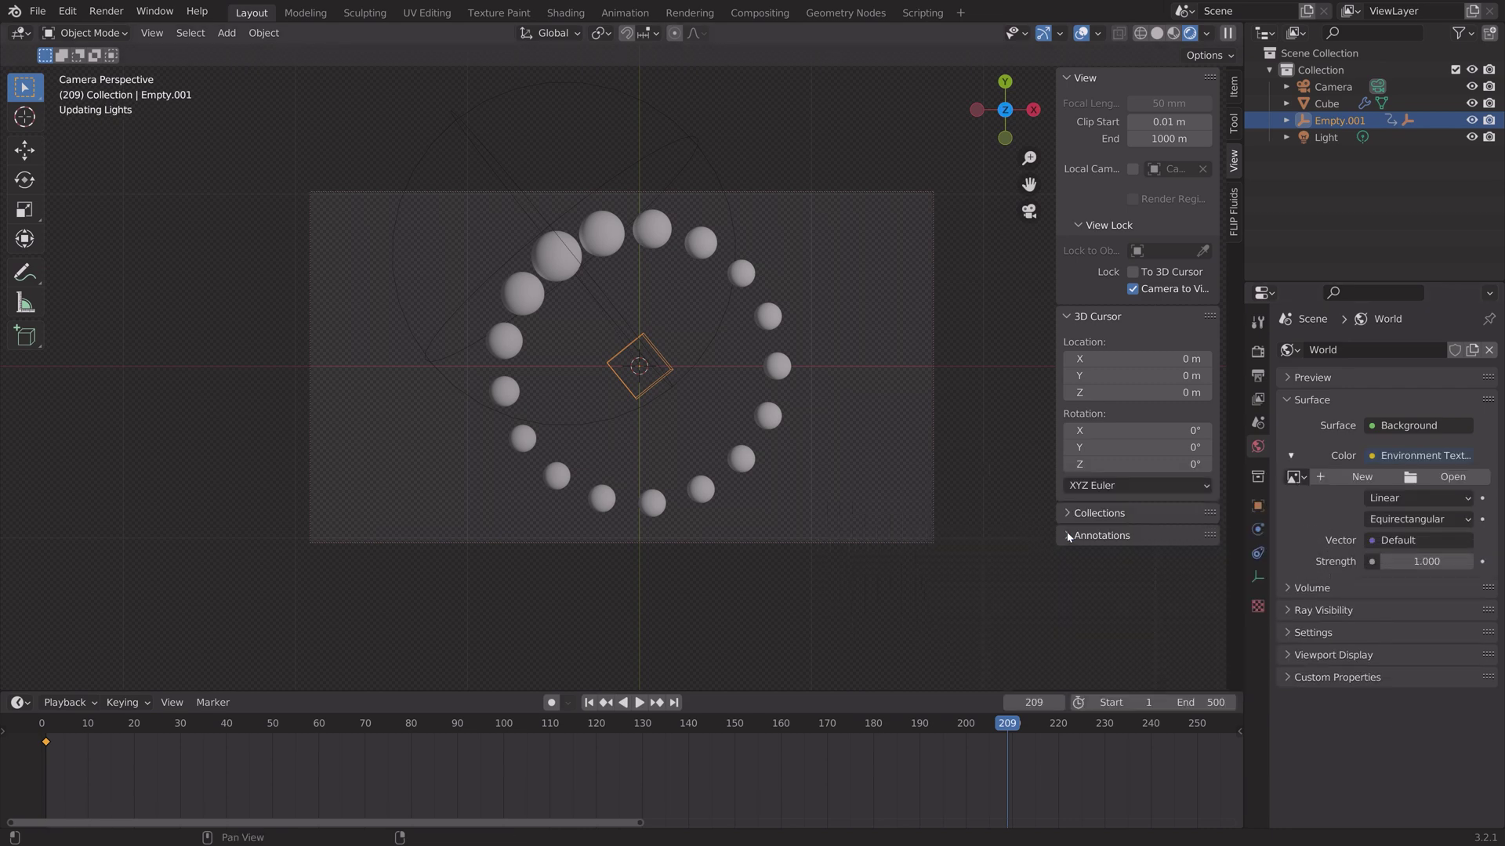
click(1452, 477)
click(376, 590)
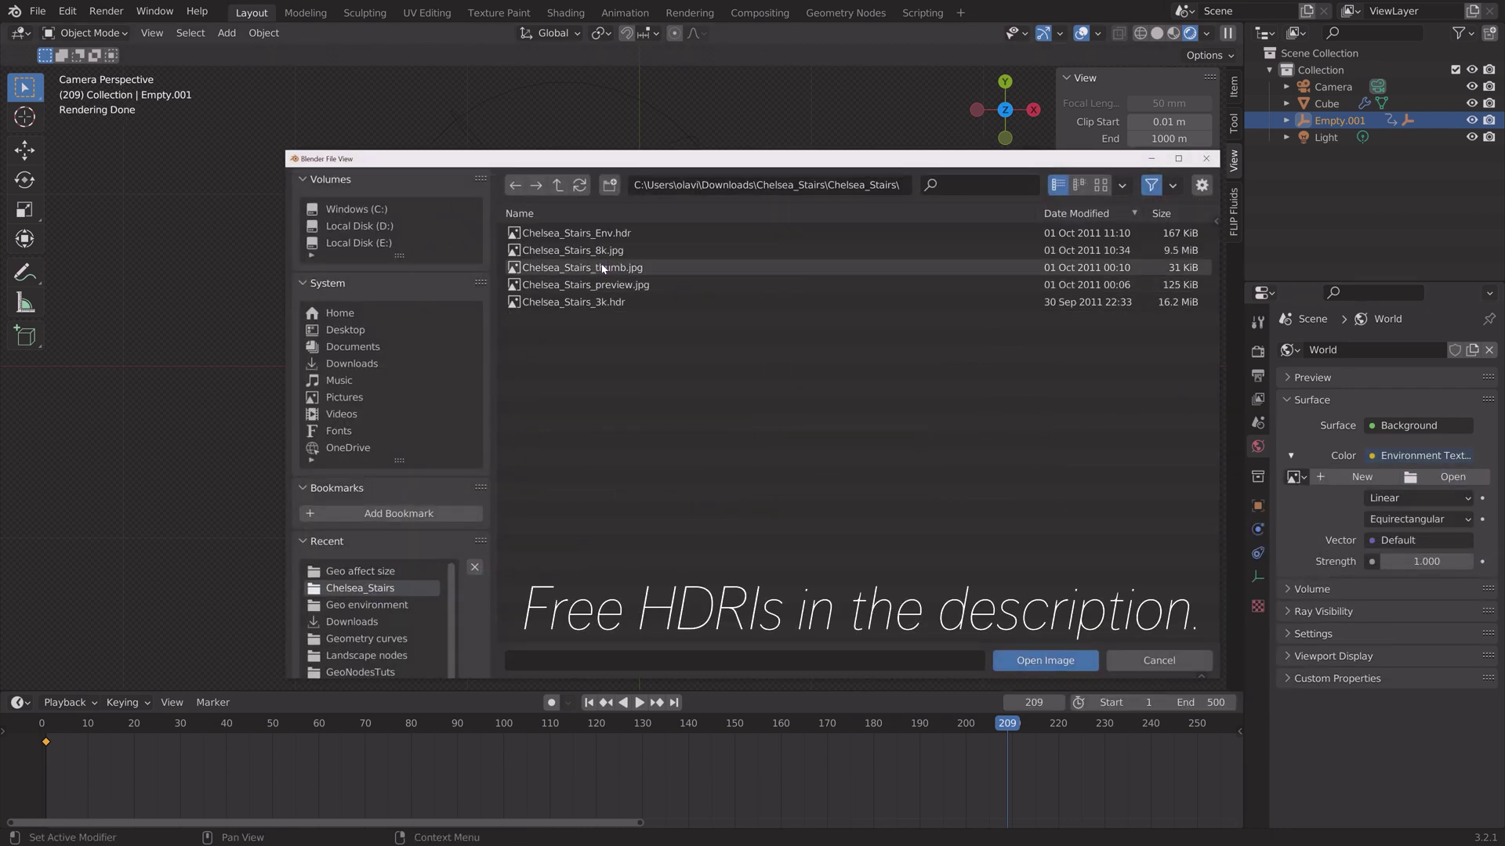
click(618, 246)
click(1026, 663)
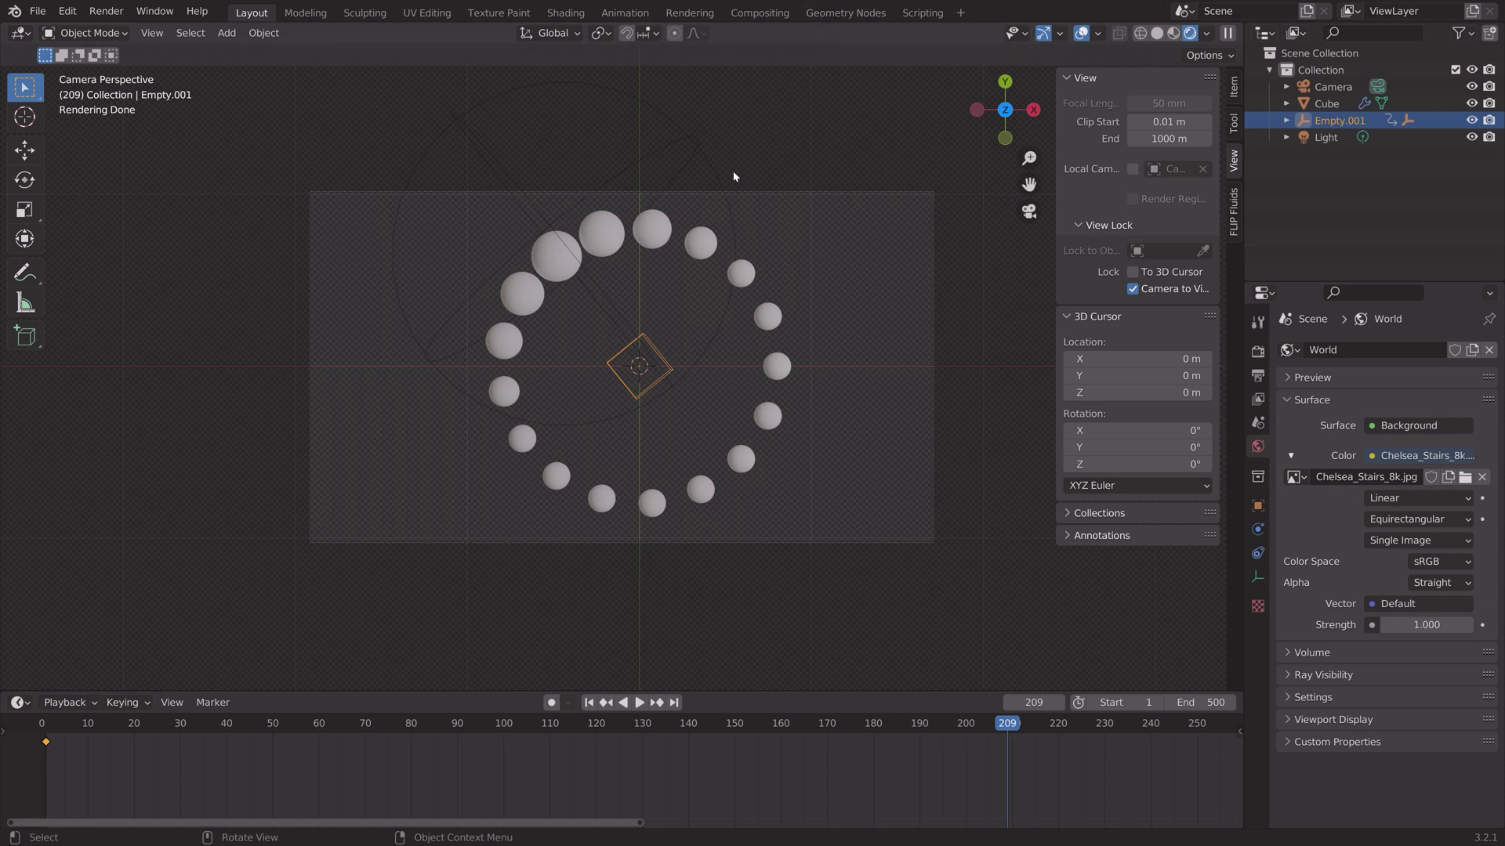
- Insert a Set Material node between Ico Sphere and Instance on Points in the ring's geometry nodes
click(847, 13)
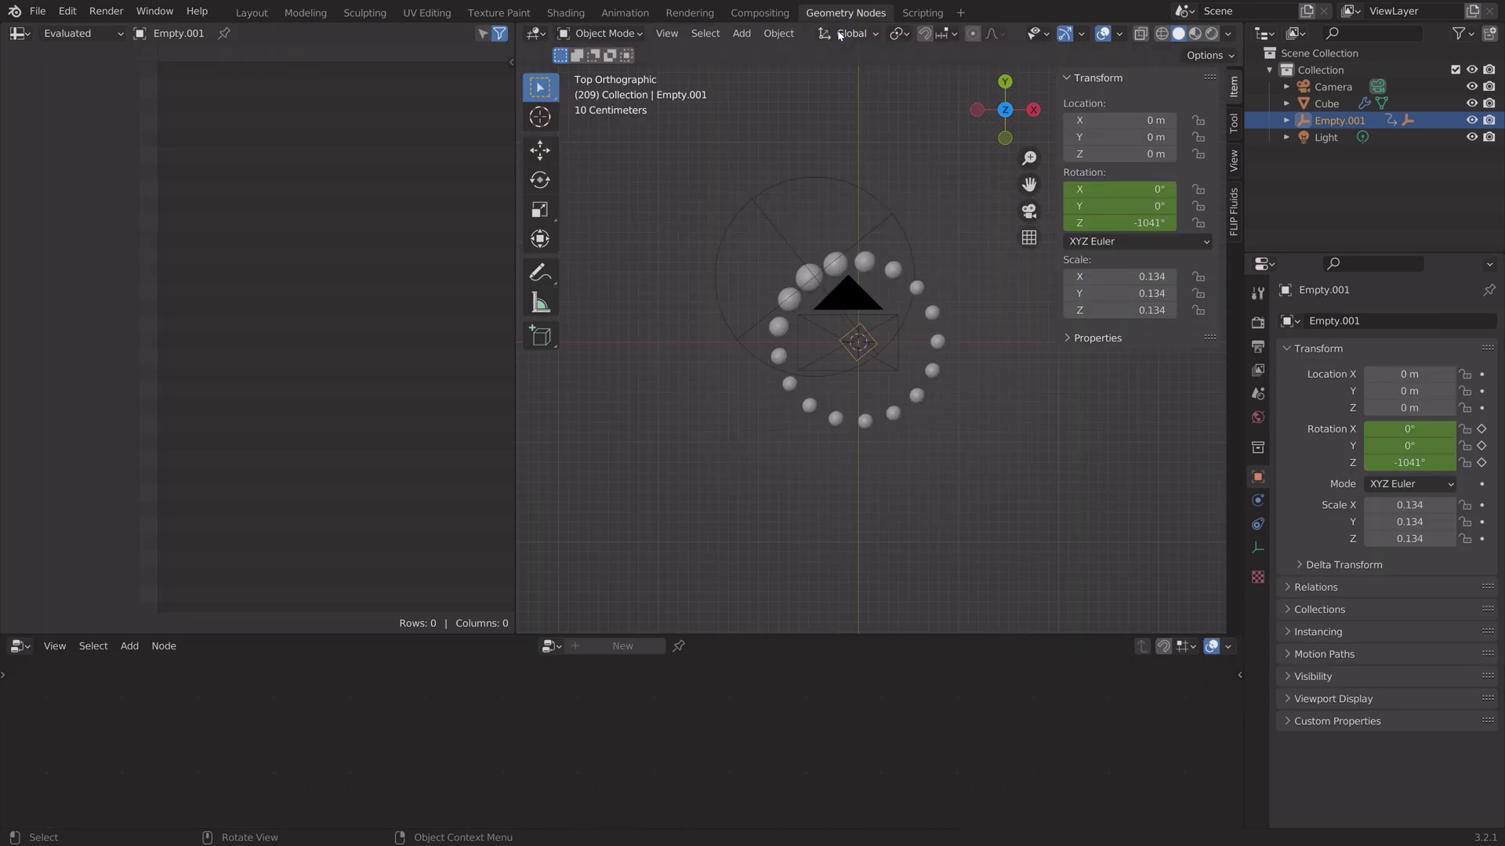
click(898, 413)
drag(815, 635, 839, 302)
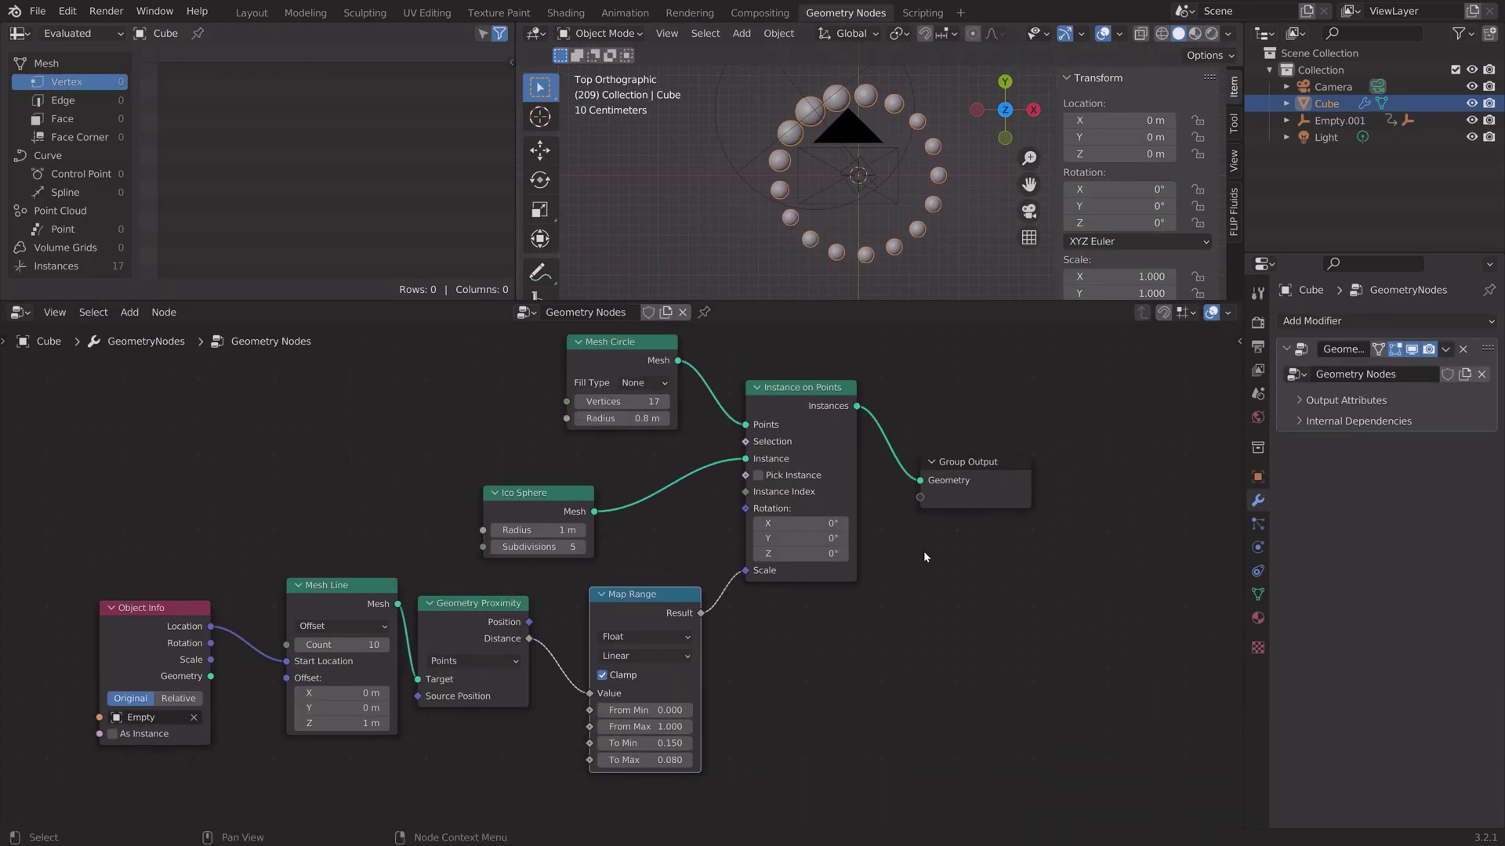
drag(982, 462, 1098, 445)
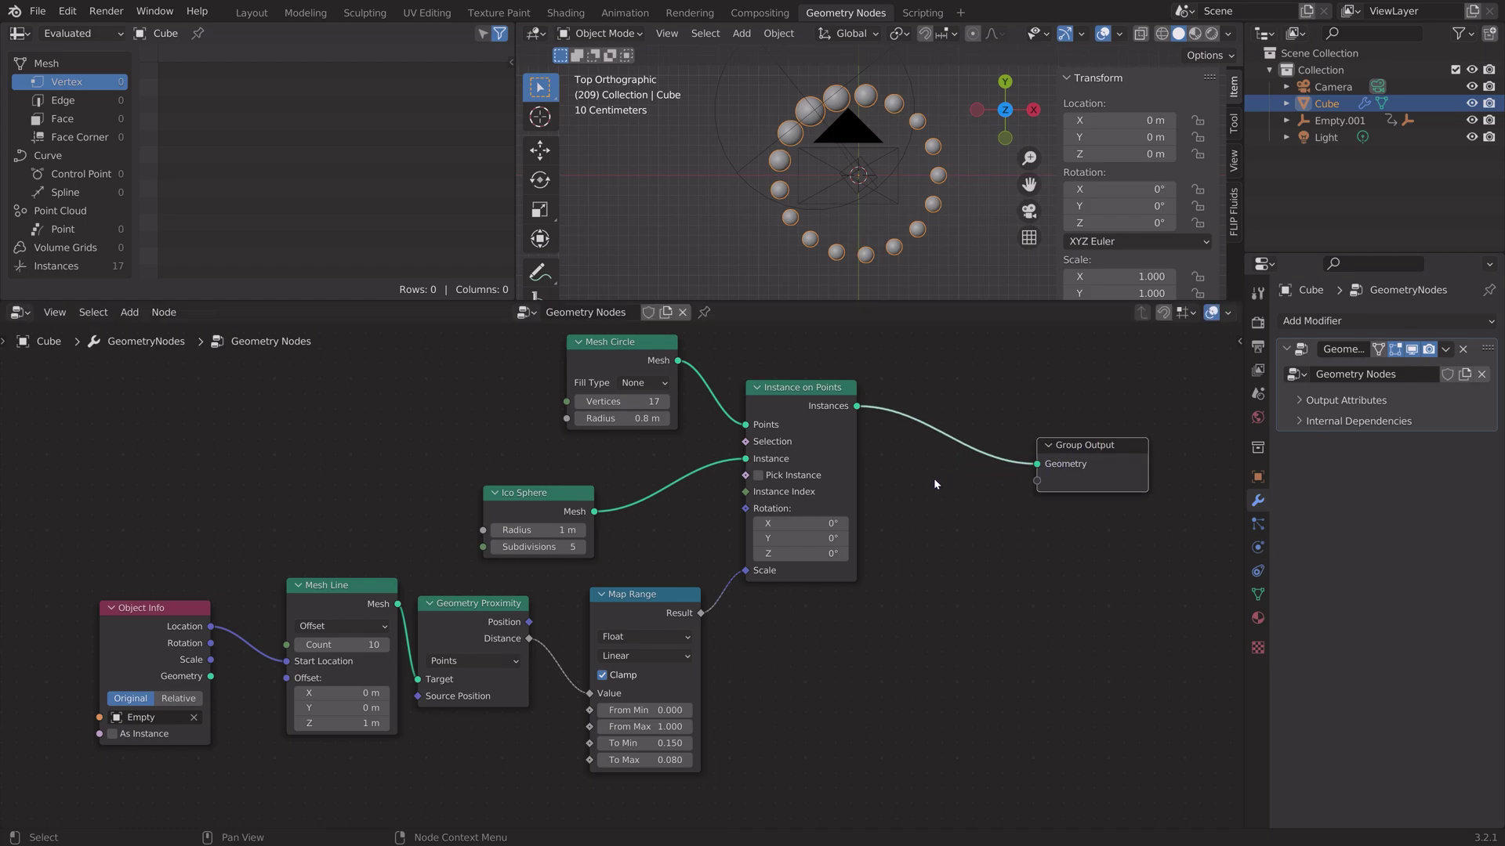
key(shift+a)
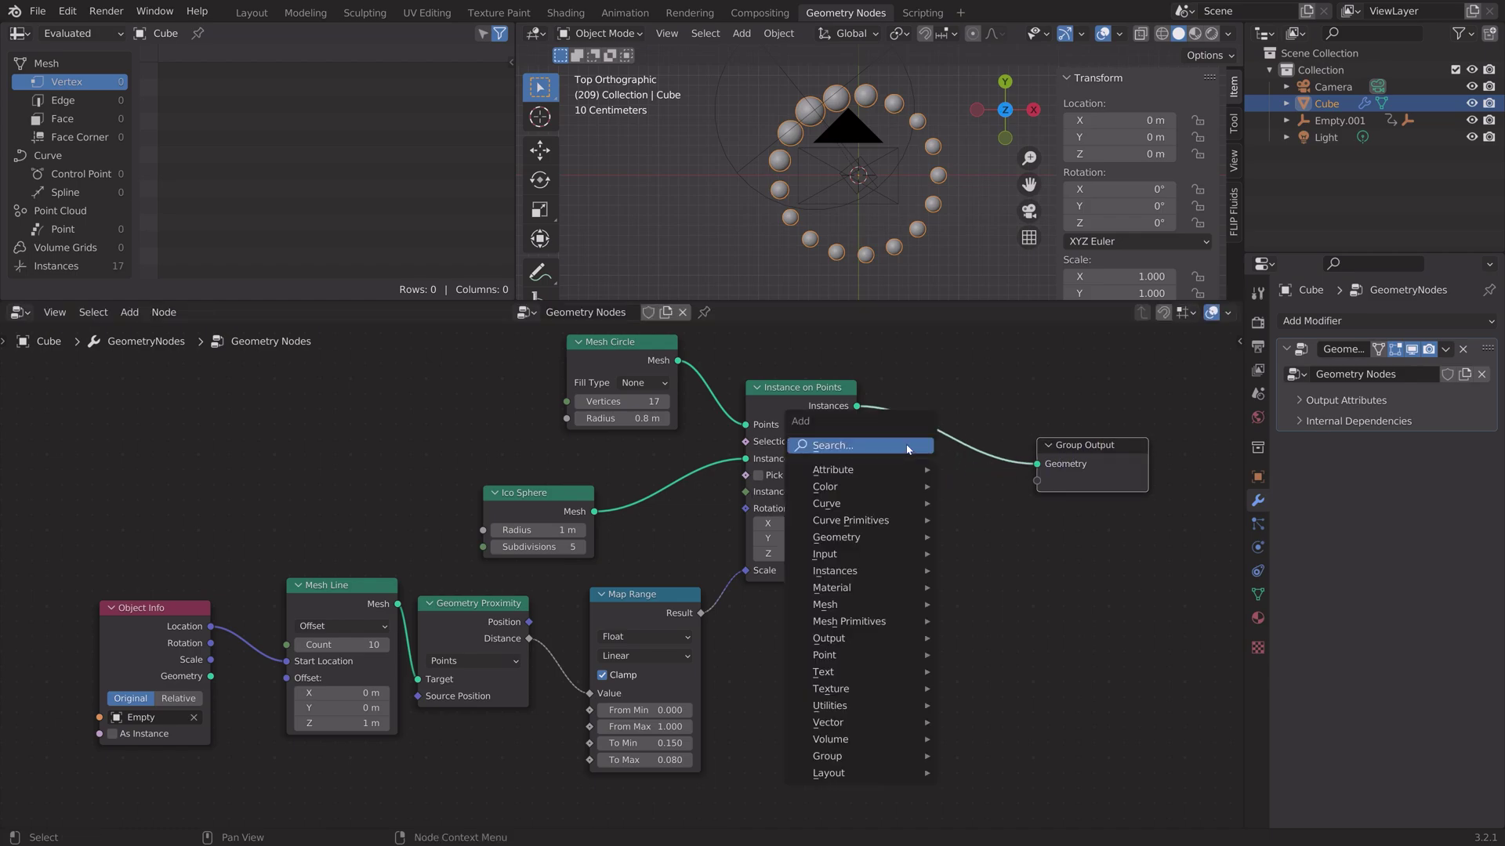
click(908, 446)
text(material)
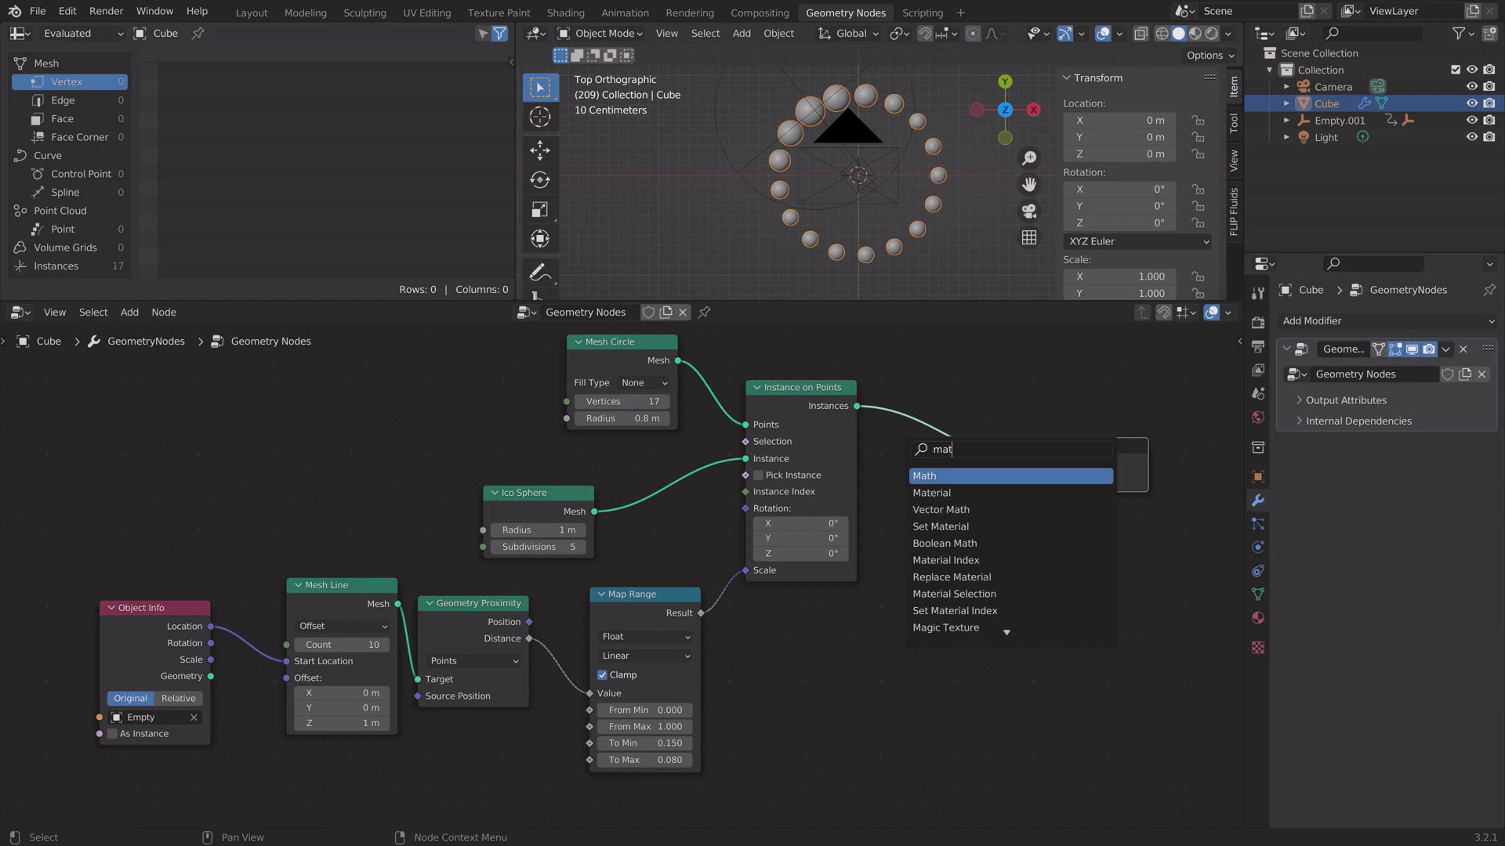
key(Down)
key(Return)
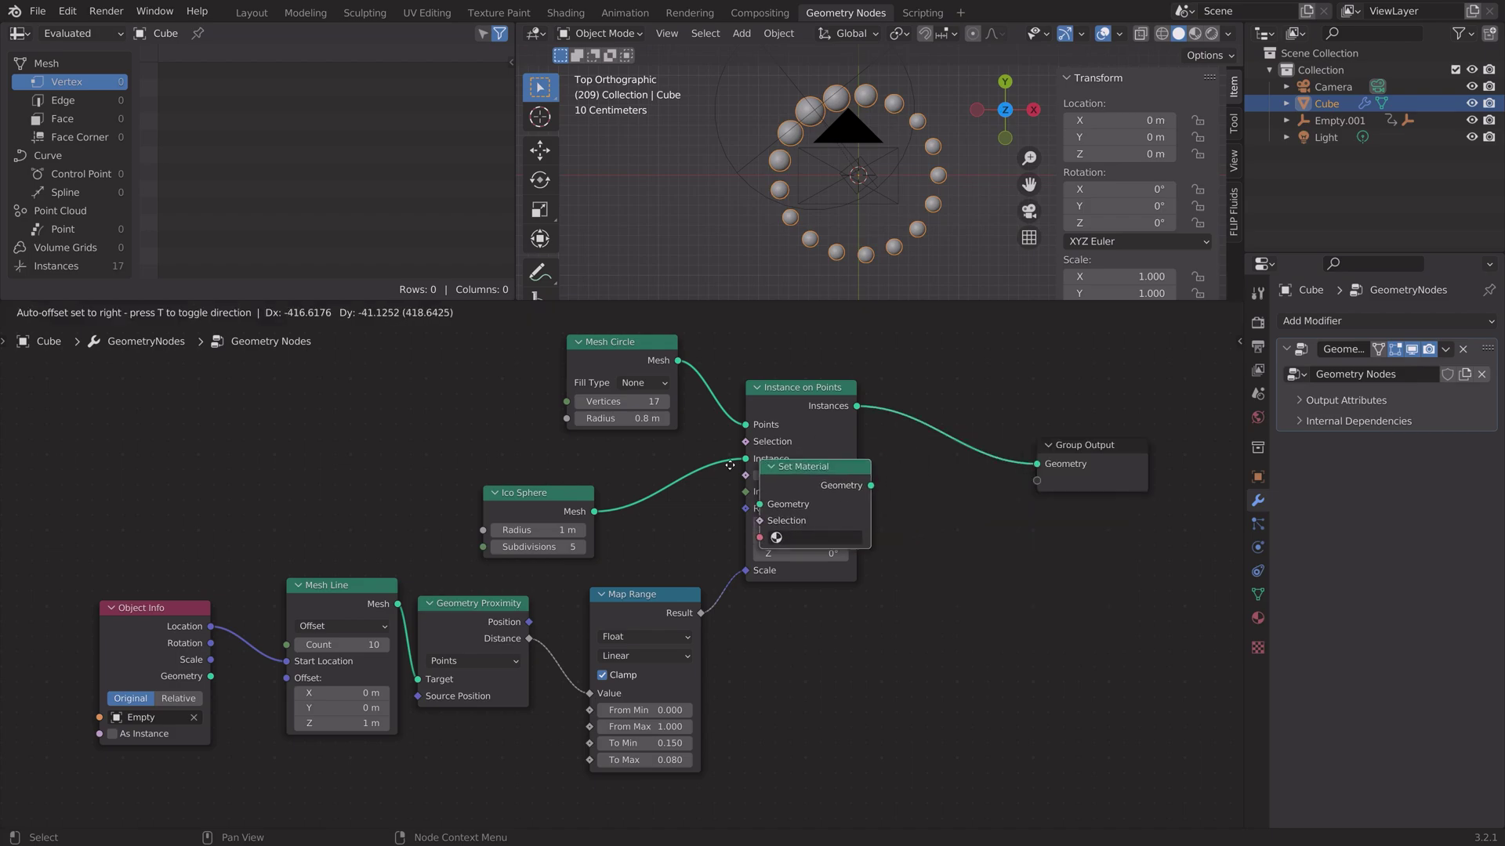
click(656, 455)
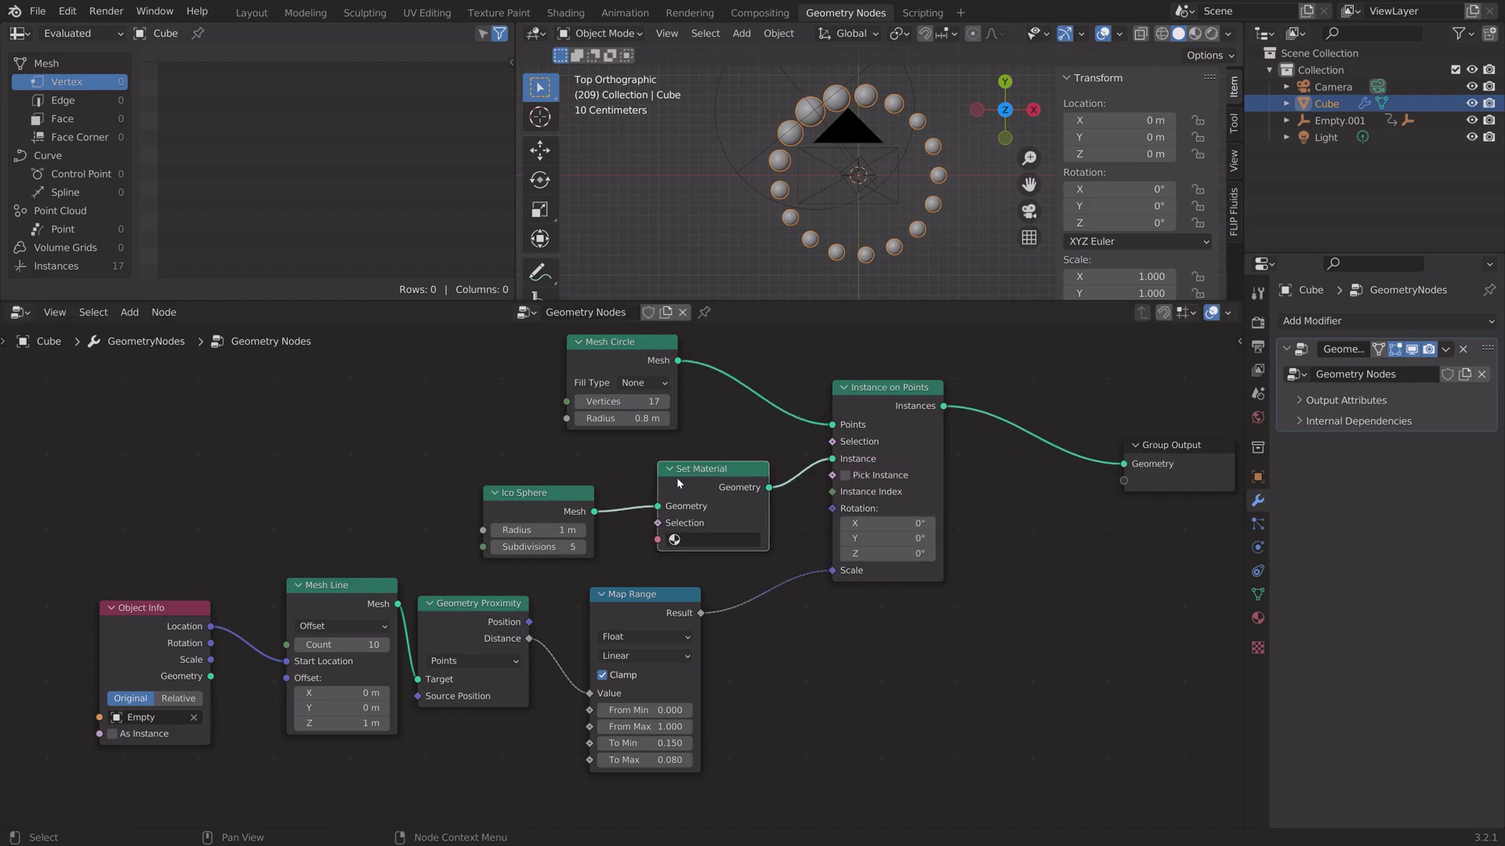
- Assign the existing 'Material' in Set Material and preview the spheres in rendered shading
click(1259, 619)
click(690, 539)
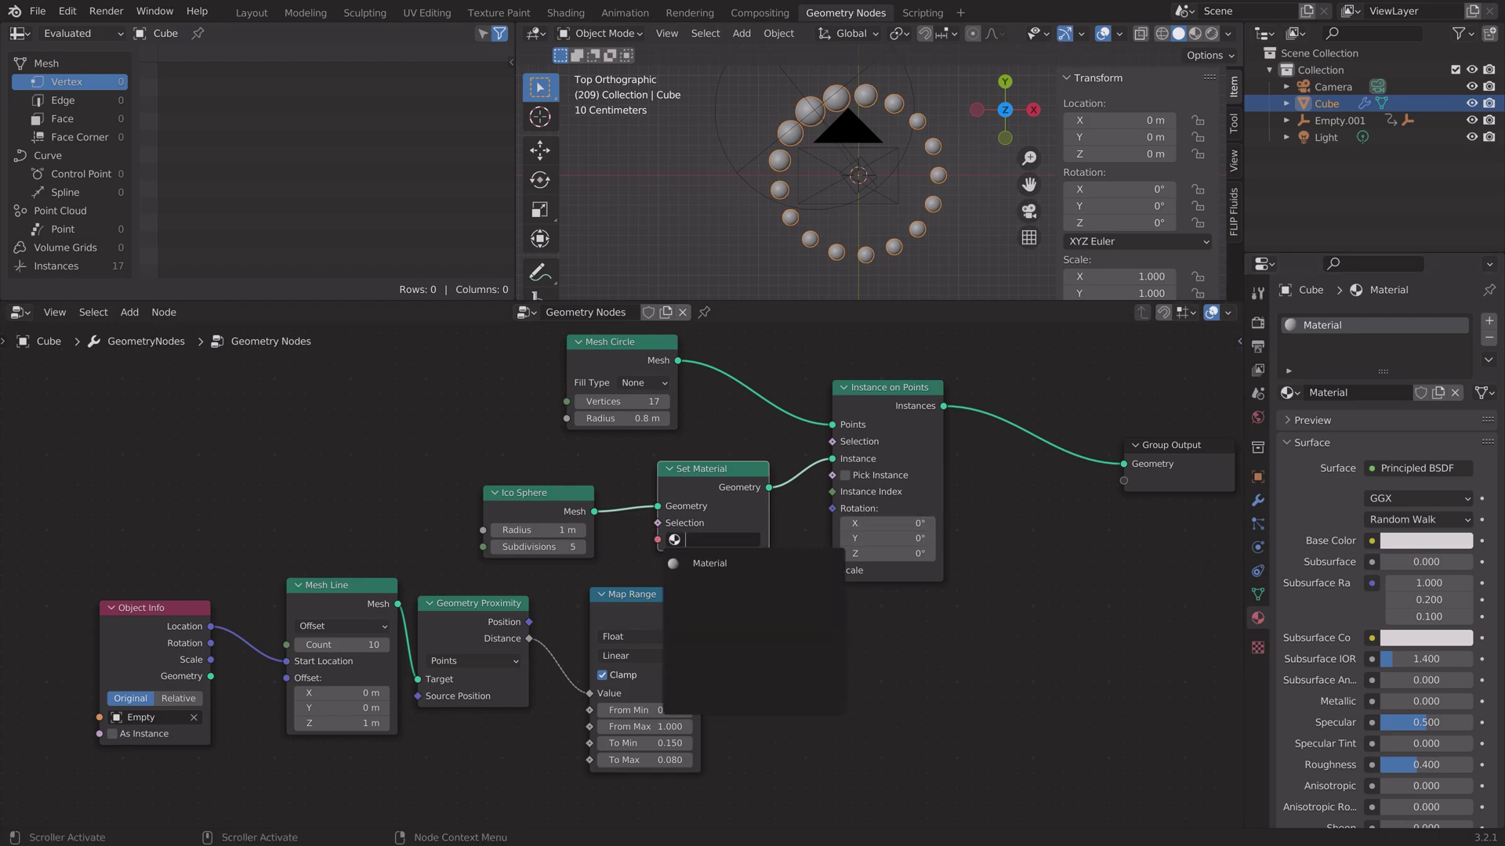
click(705, 567)
click(1211, 34)
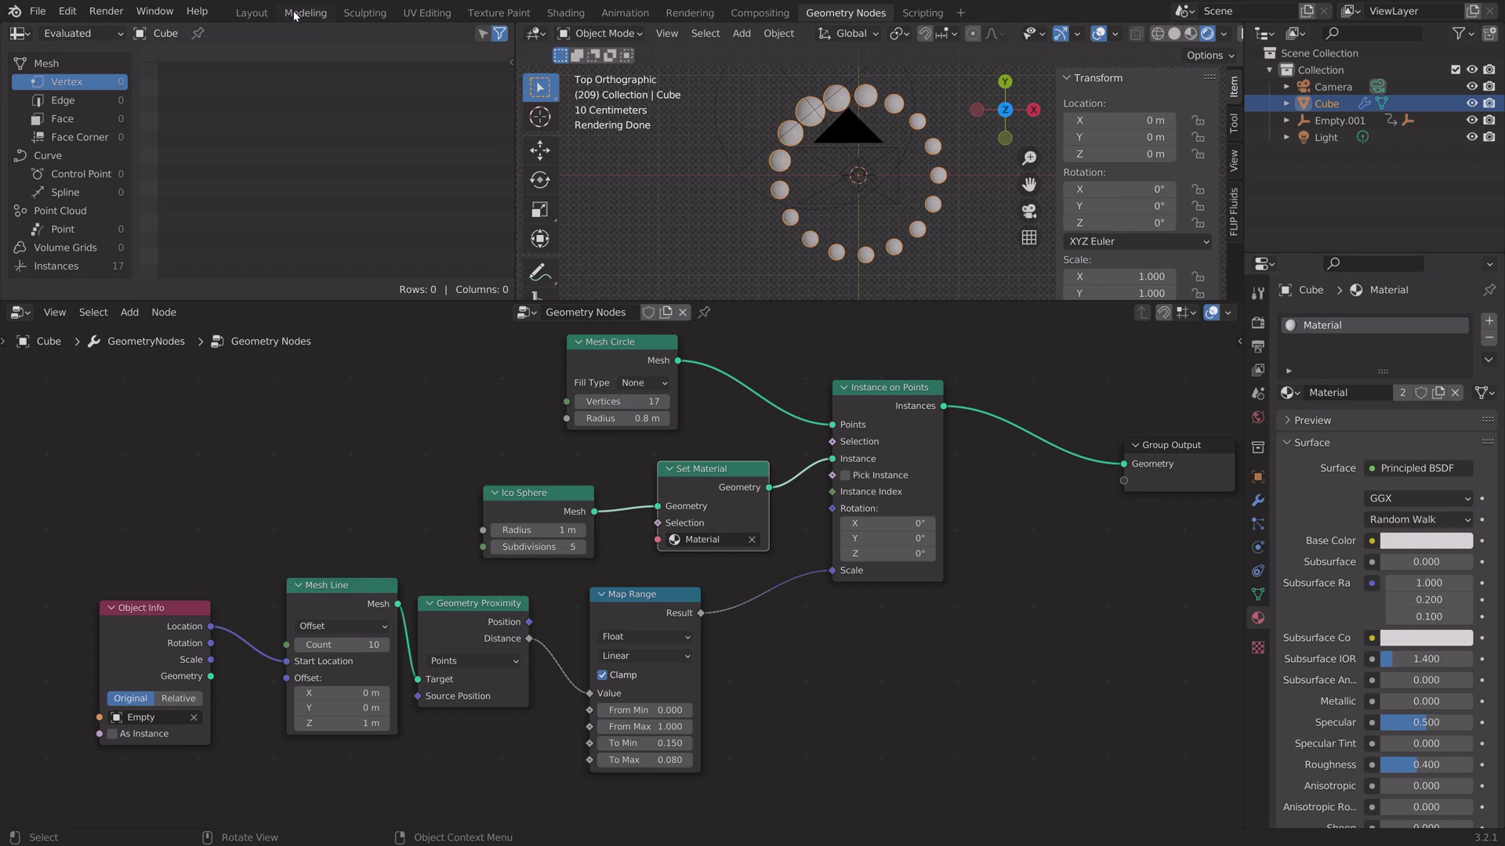
click(253, 13)
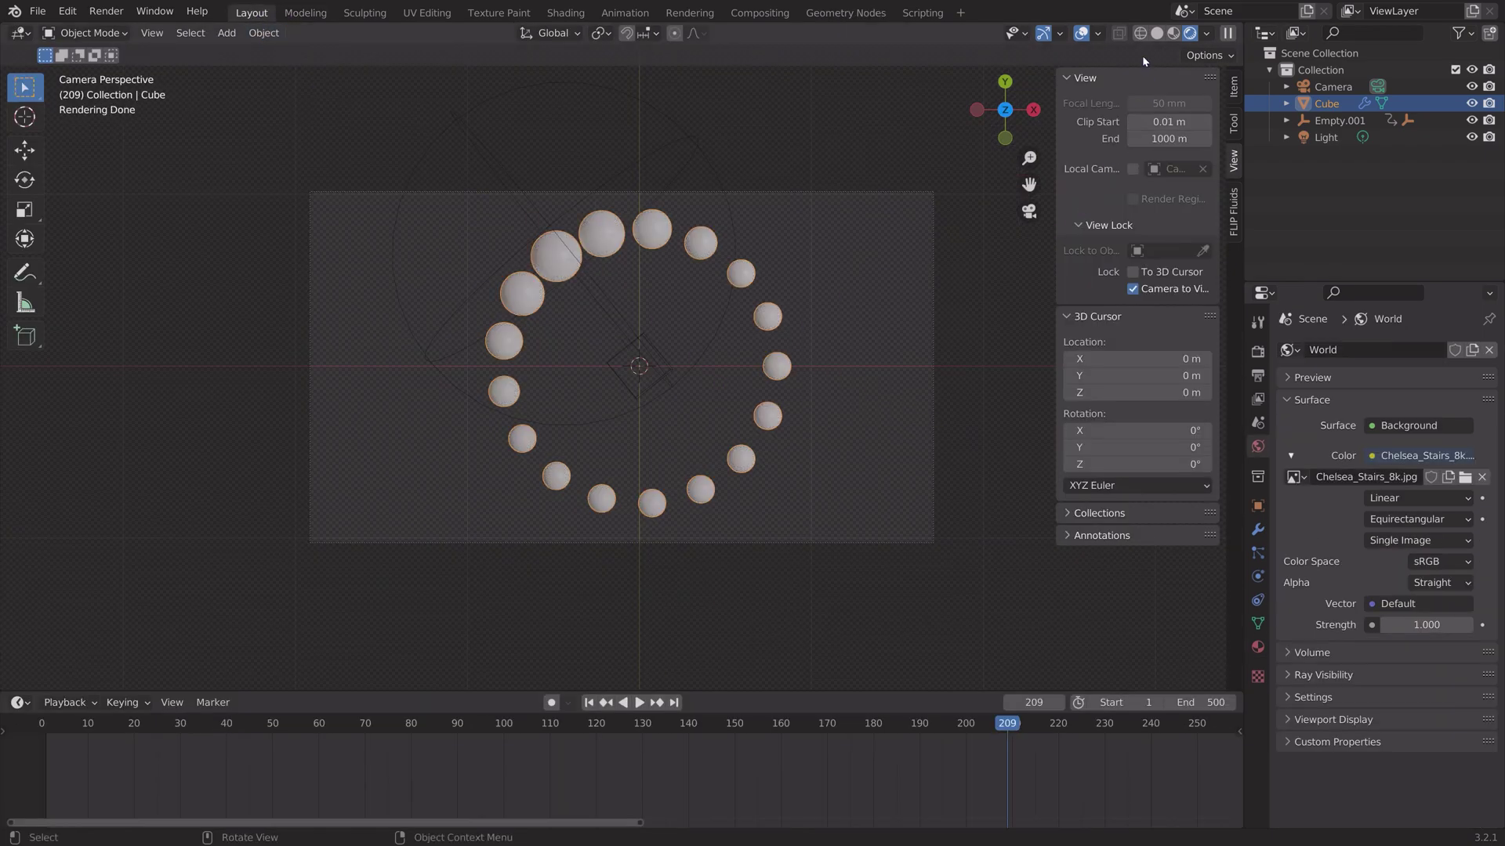
- Hide overlays, make 'Material' a blue Glossy BSDF with roughness 0.371, and play the animation
click(1083, 34)
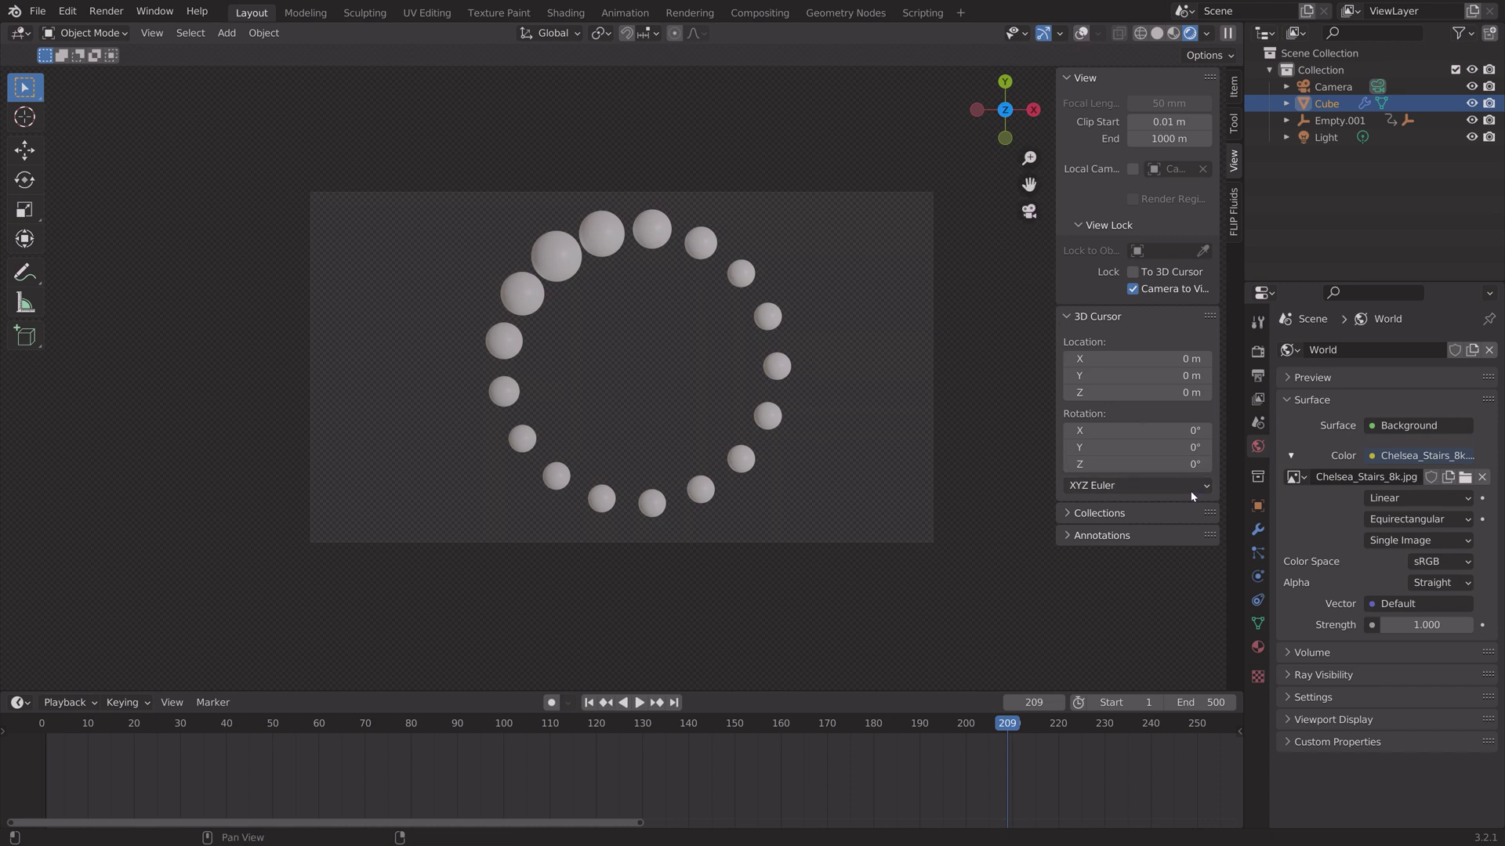
click(1258, 647)
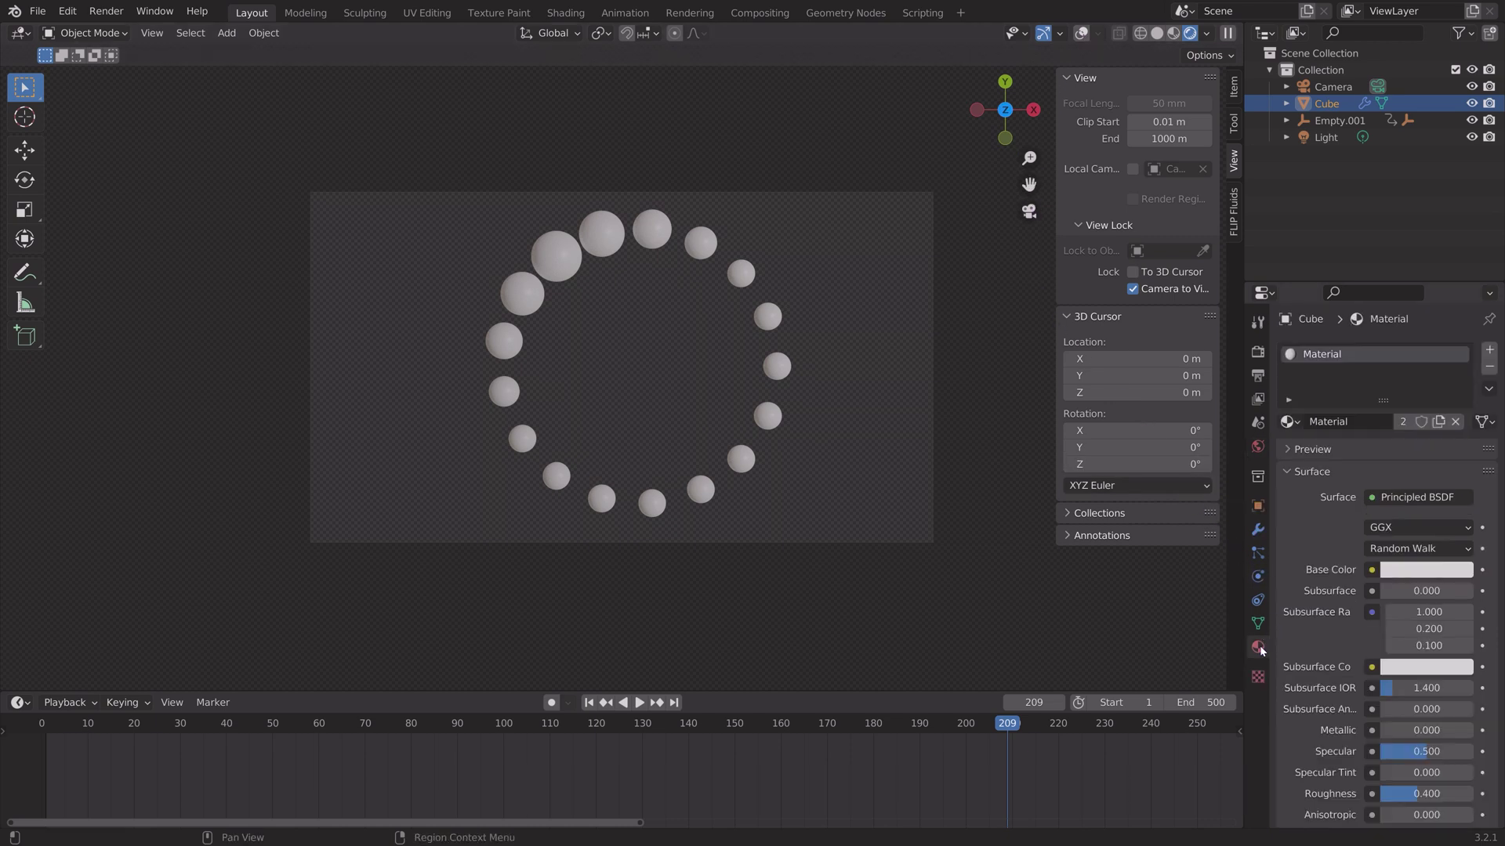
click(1387, 499)
click(1320, 201)
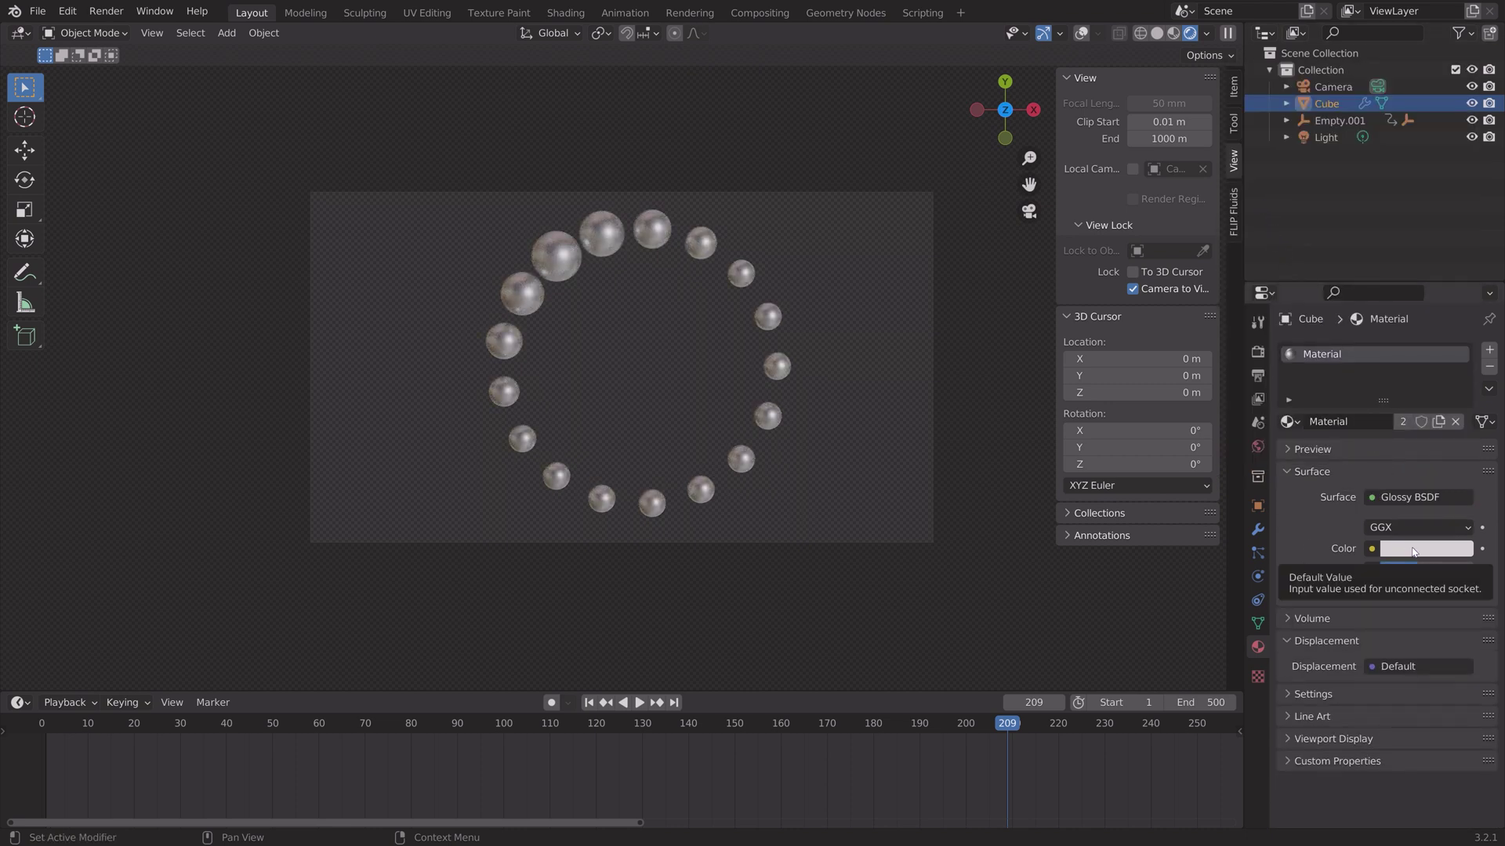
click(1400, 549)
click(1407, 336)
mouse_move(1427, 570)
mouse_down()
mouse_move(1404, 570)
mouse_move(1427, 579)
mouse_up()
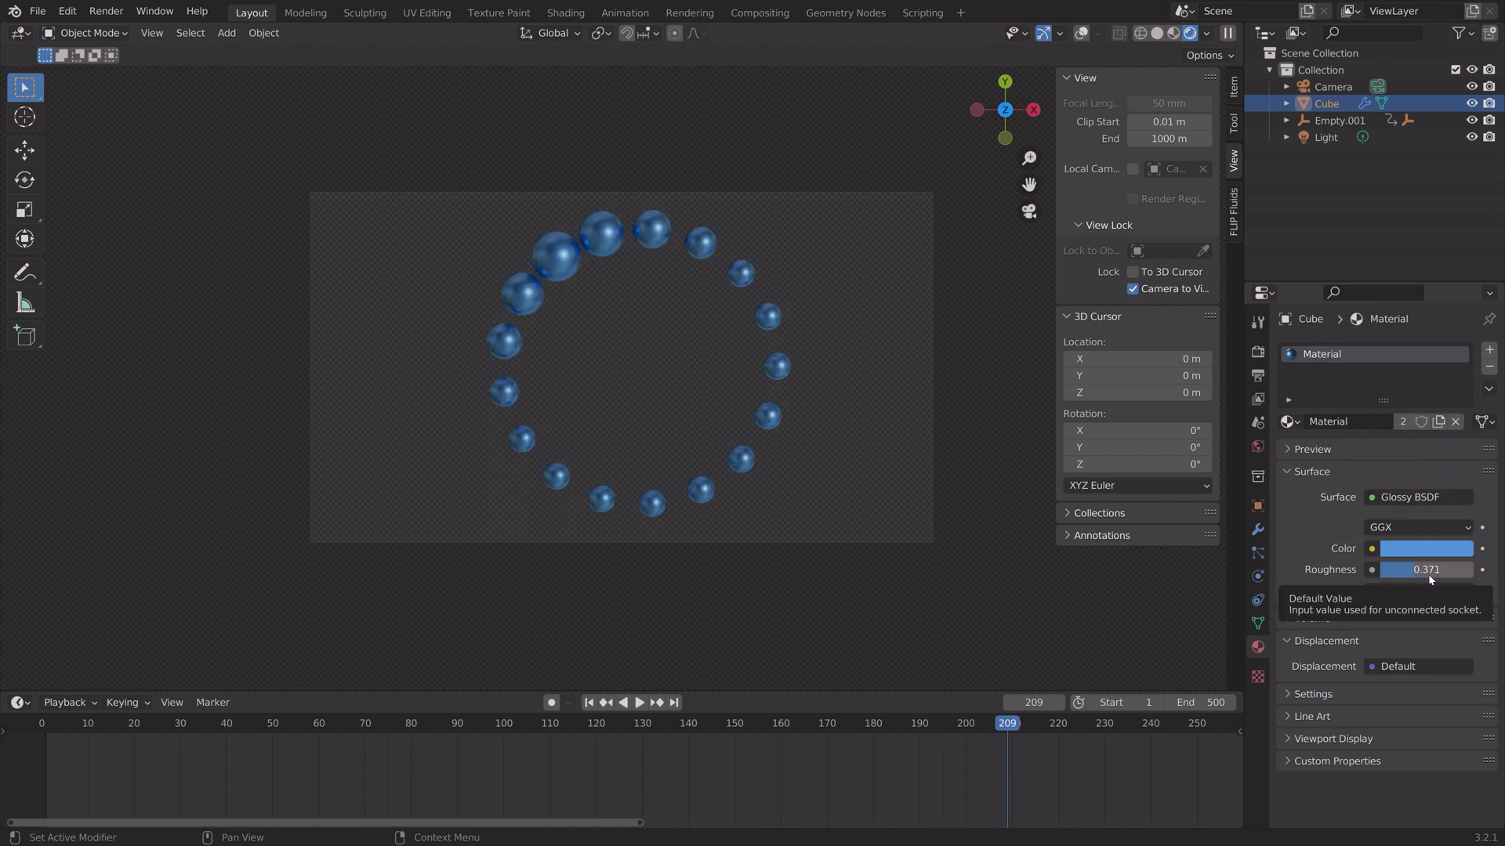
key(space)
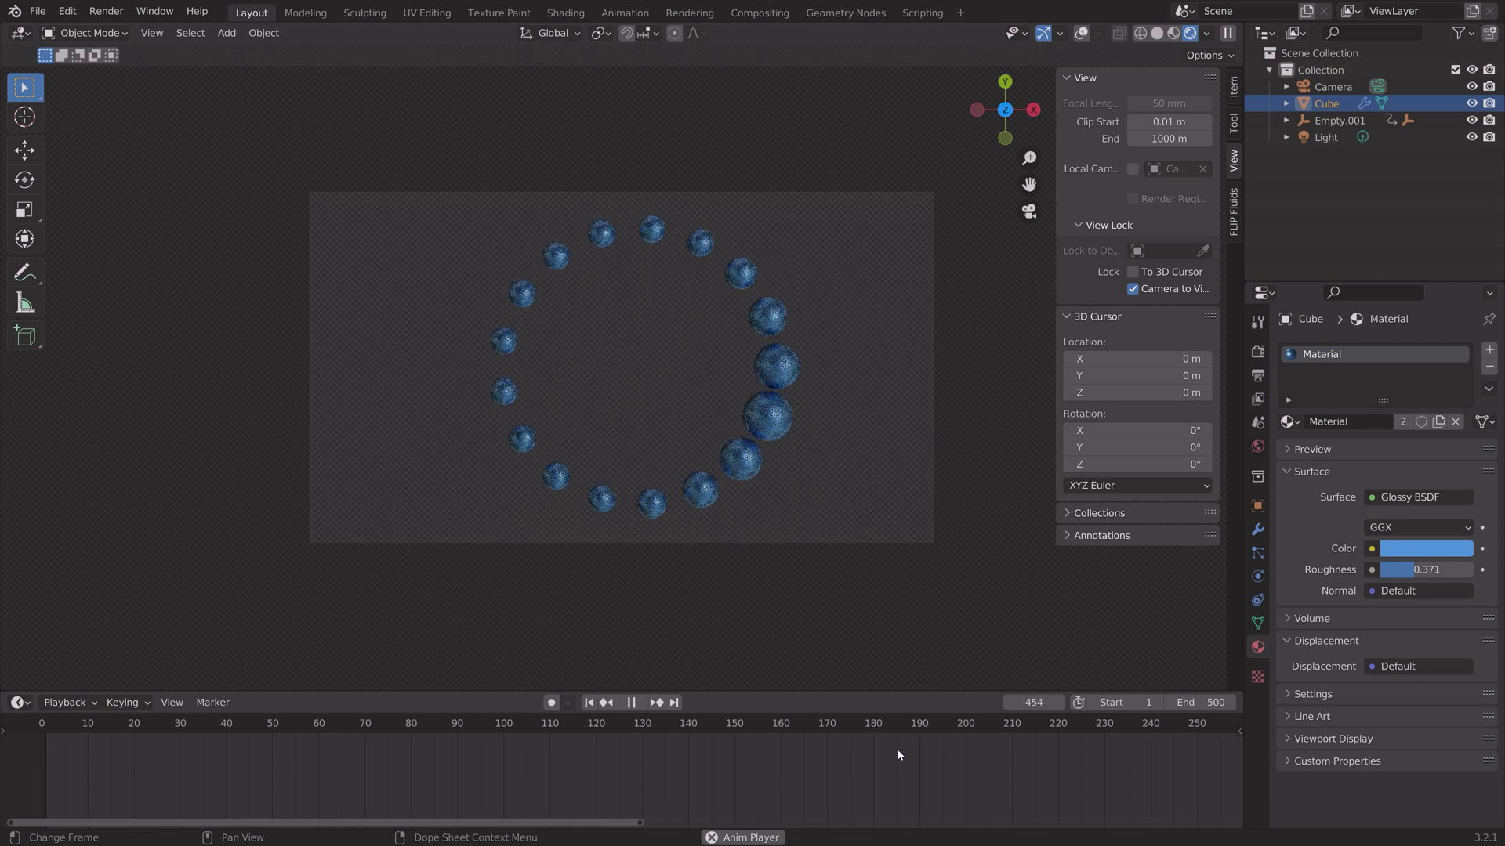
- Stop the animation at frame 494 and show the Cycles render settings
key(space)
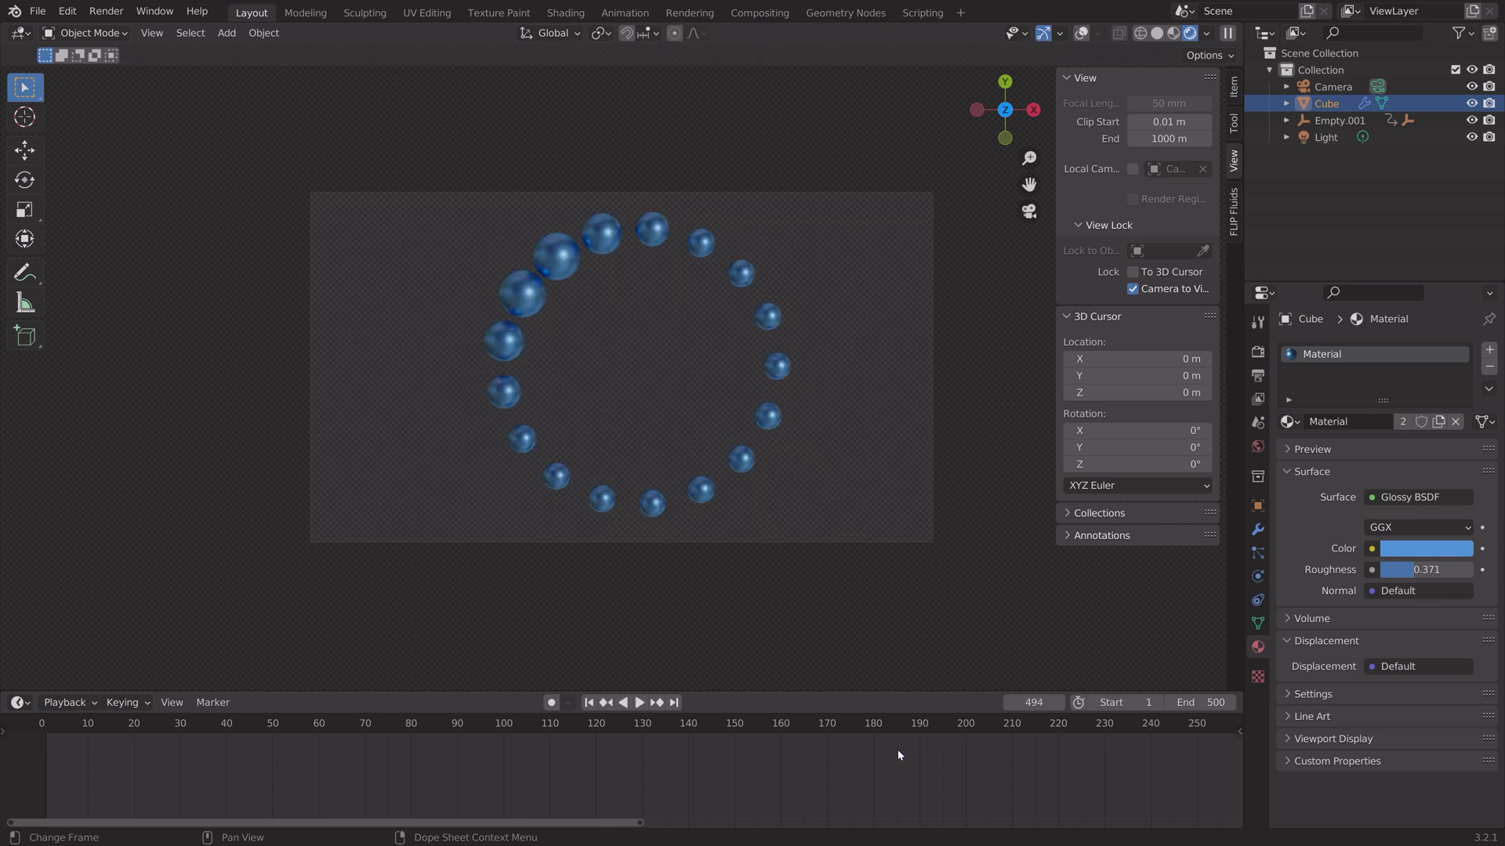
click(1258, 352)
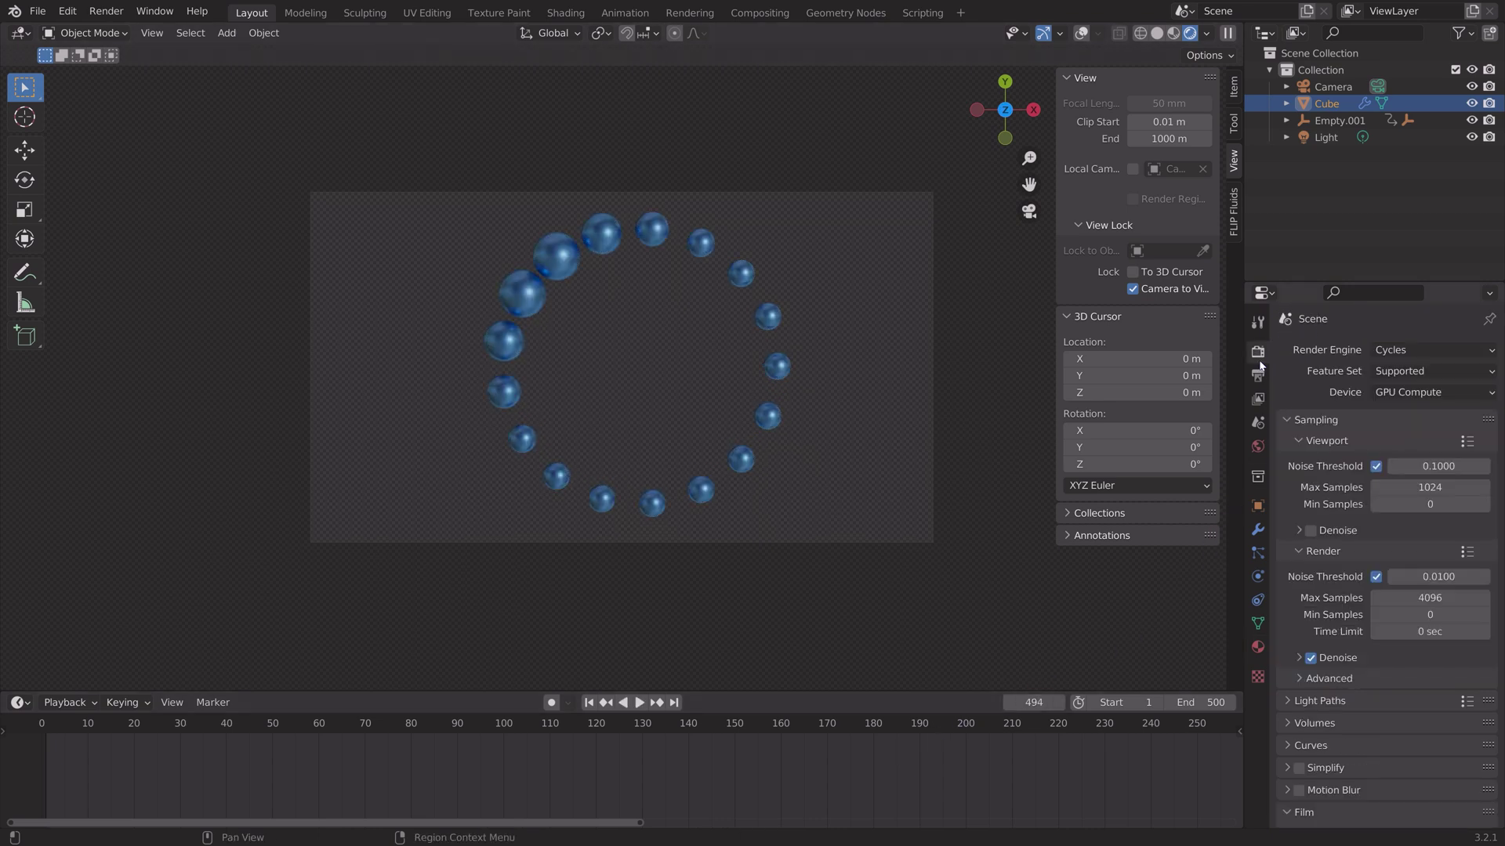
- Set the resolution scale to 200% and the frame rate to 60 fps, previewing playback
click(1258, 376)
click(1410, 406)
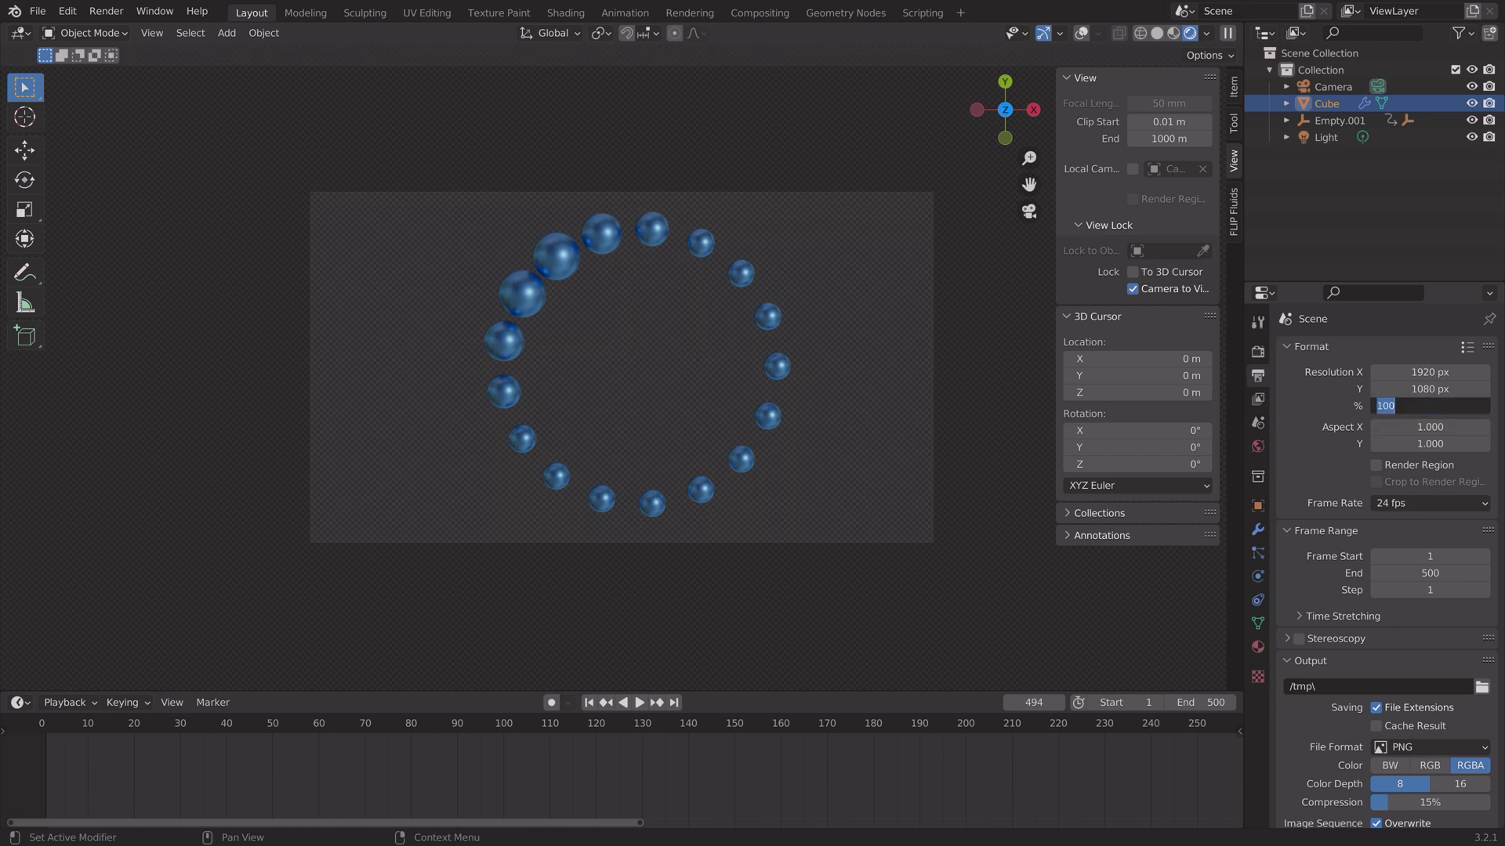
text(200)
key(Return)
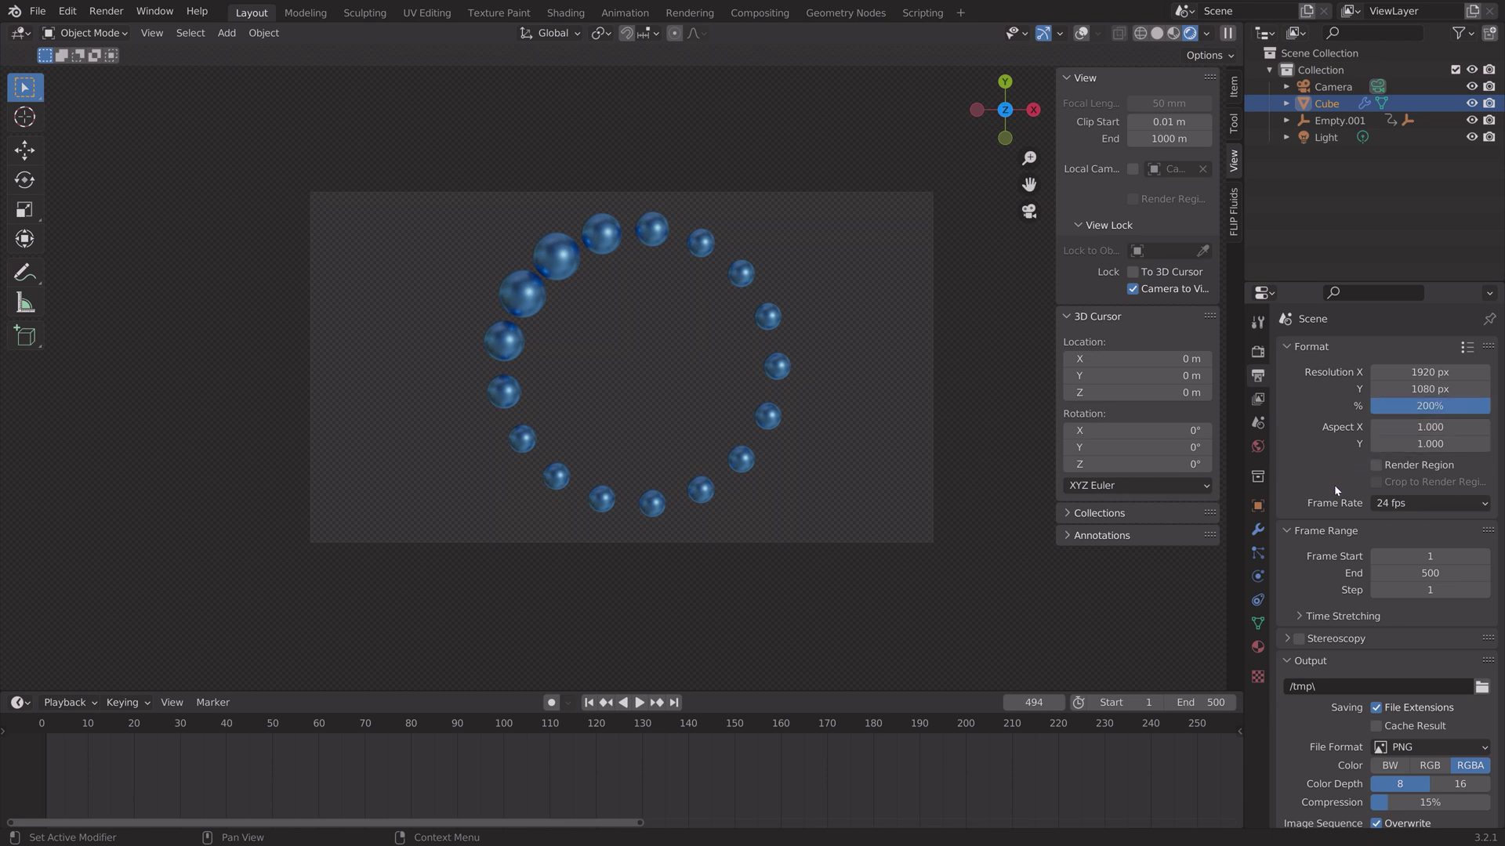
click(1412, 501)
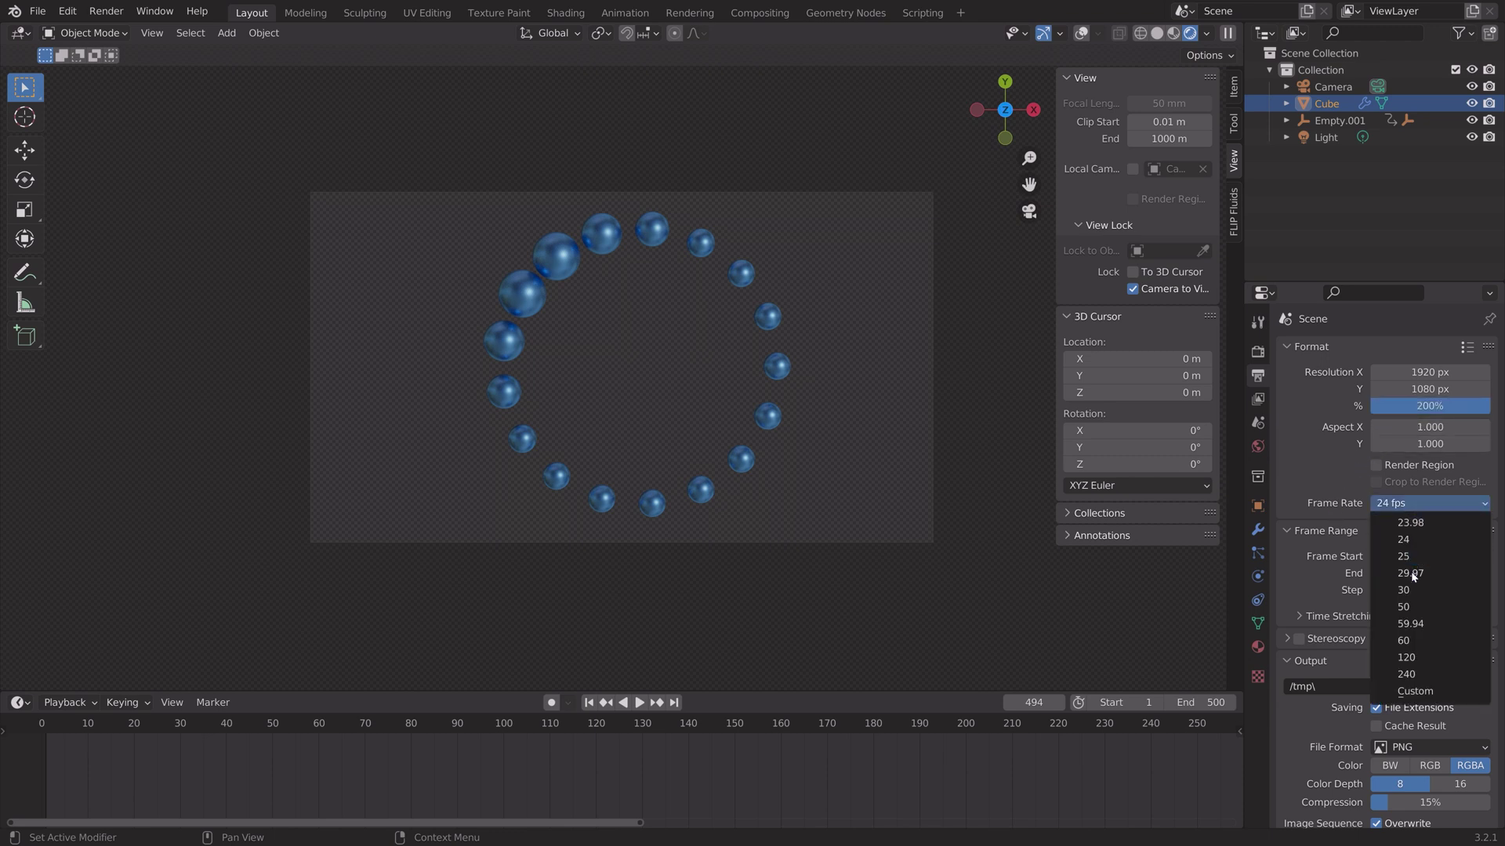
click(1411, 641)
key(space)
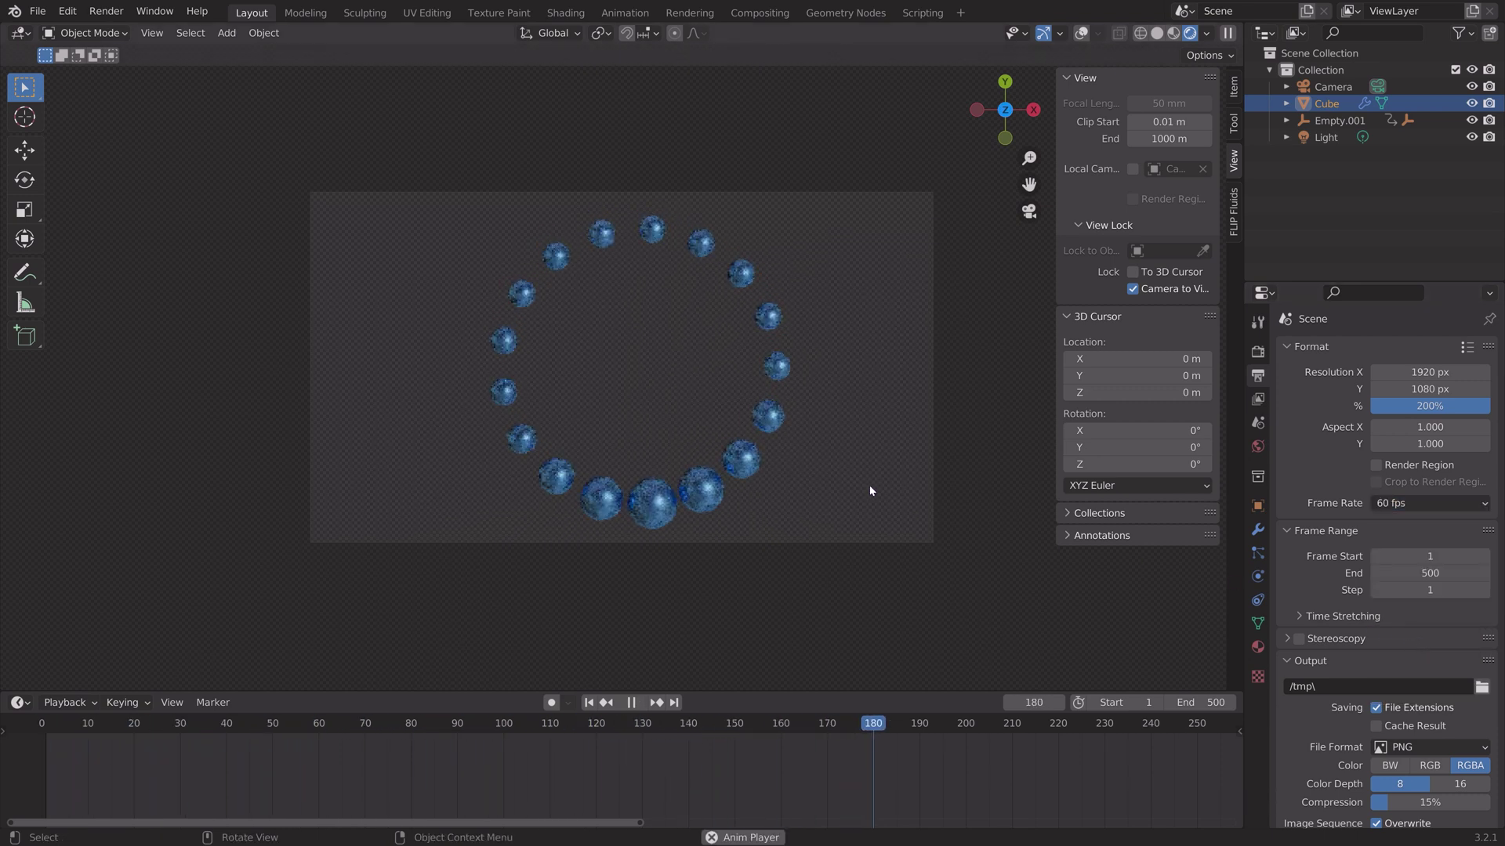
key(space)
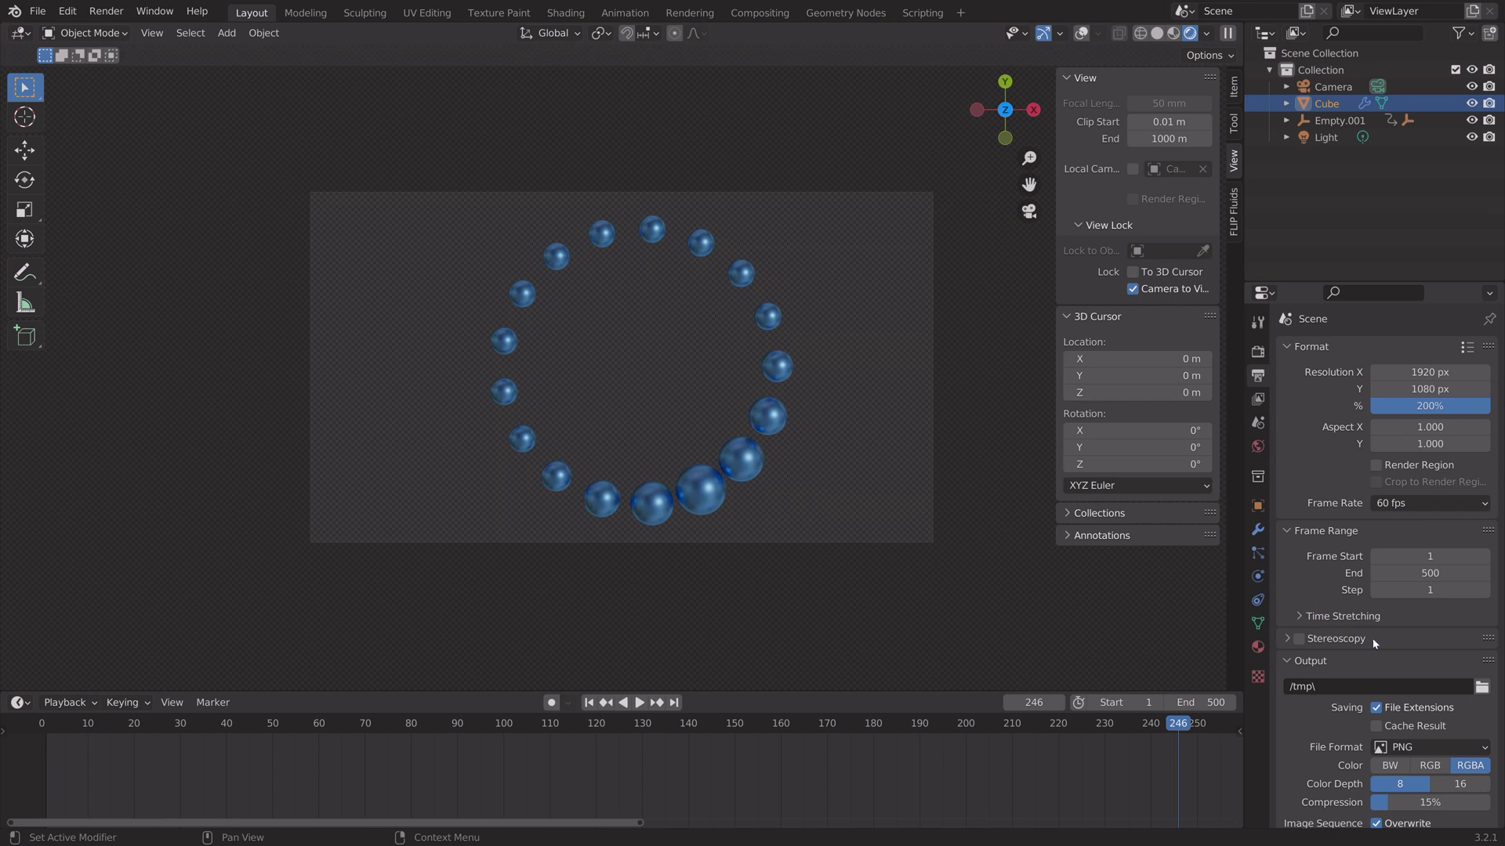
- Browse the output path to the Large renders folder on drive E:
scroll(1372, 638, down, 3)
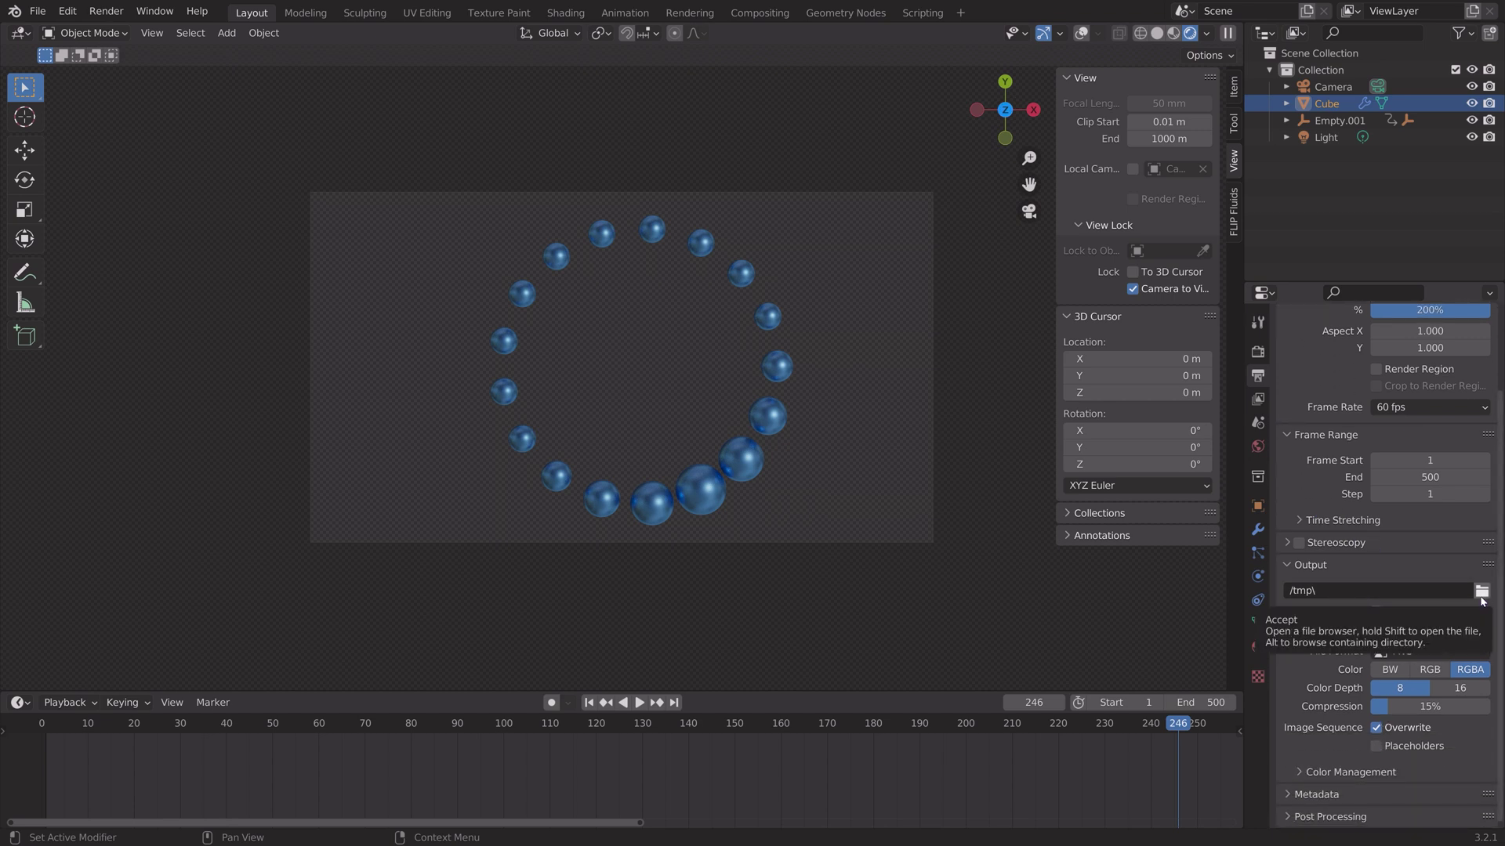
click(1481, 597)
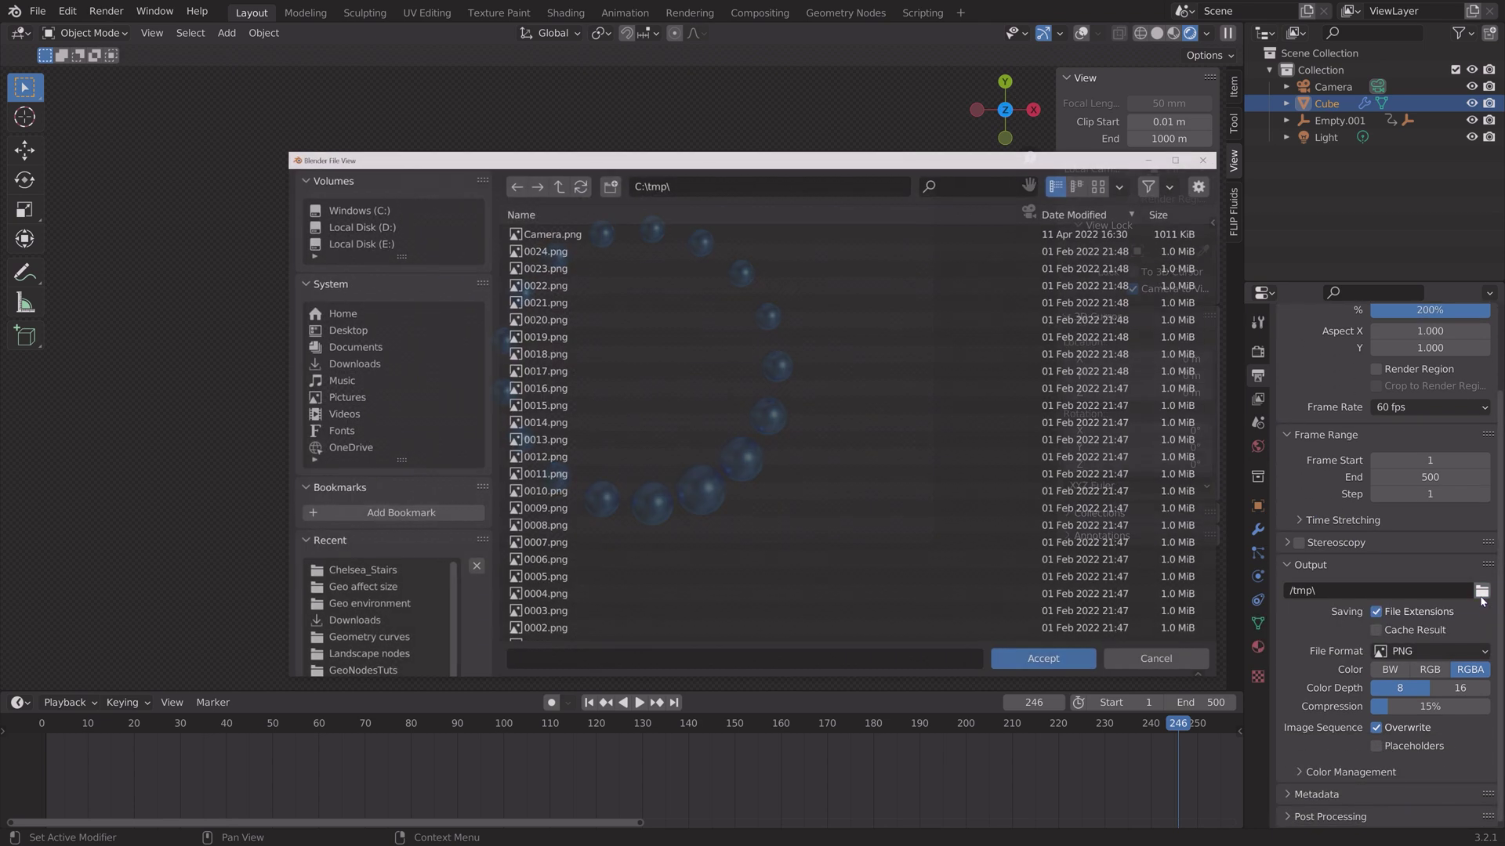
click(358, 243)
scroll(586, 369, down, 6)
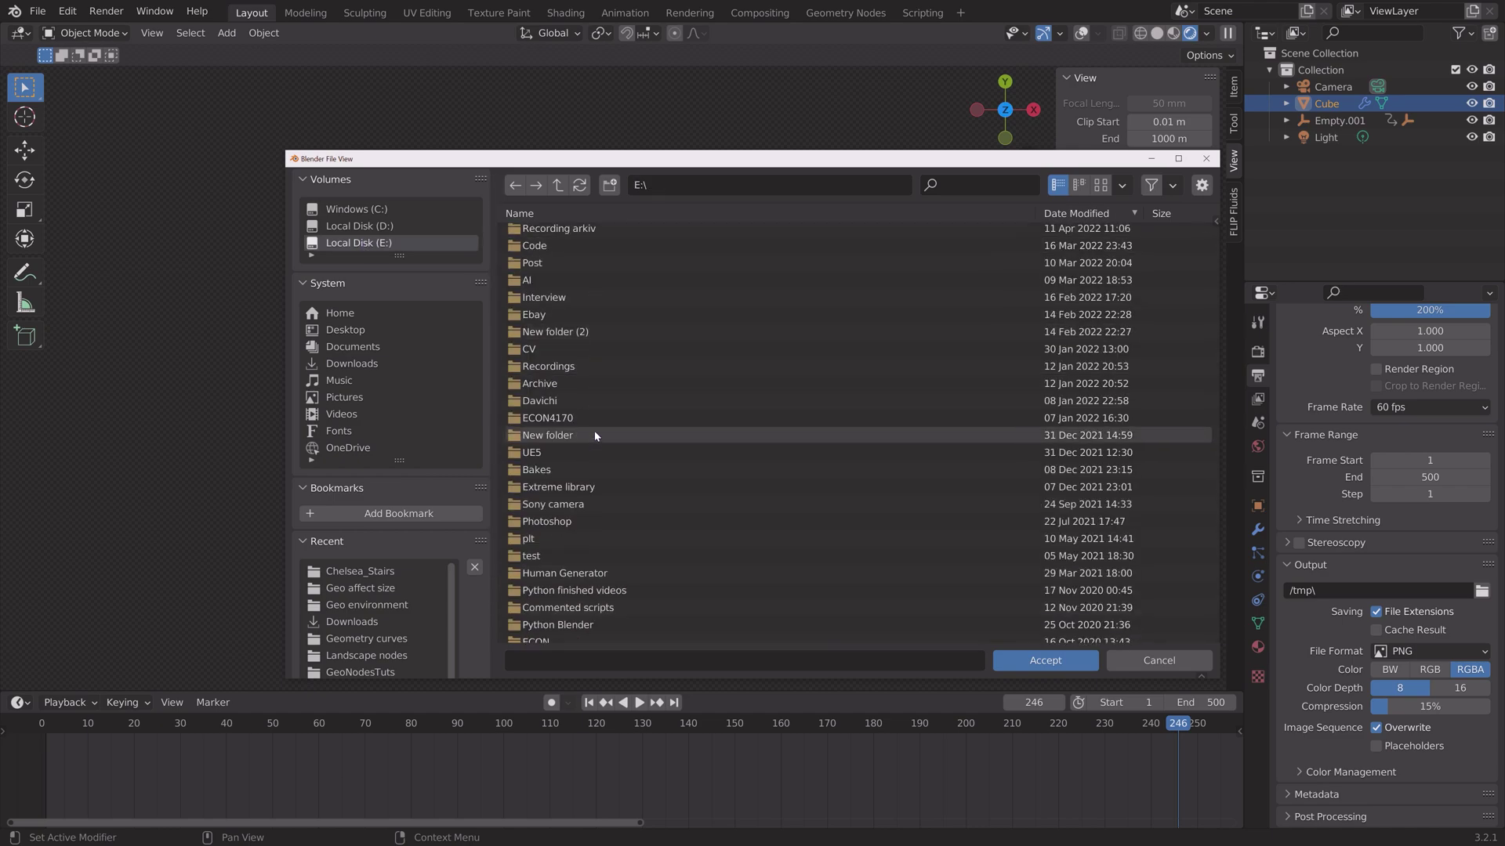
scroll(594, 430, down, 3)
scroll(582, 469, up, 10)
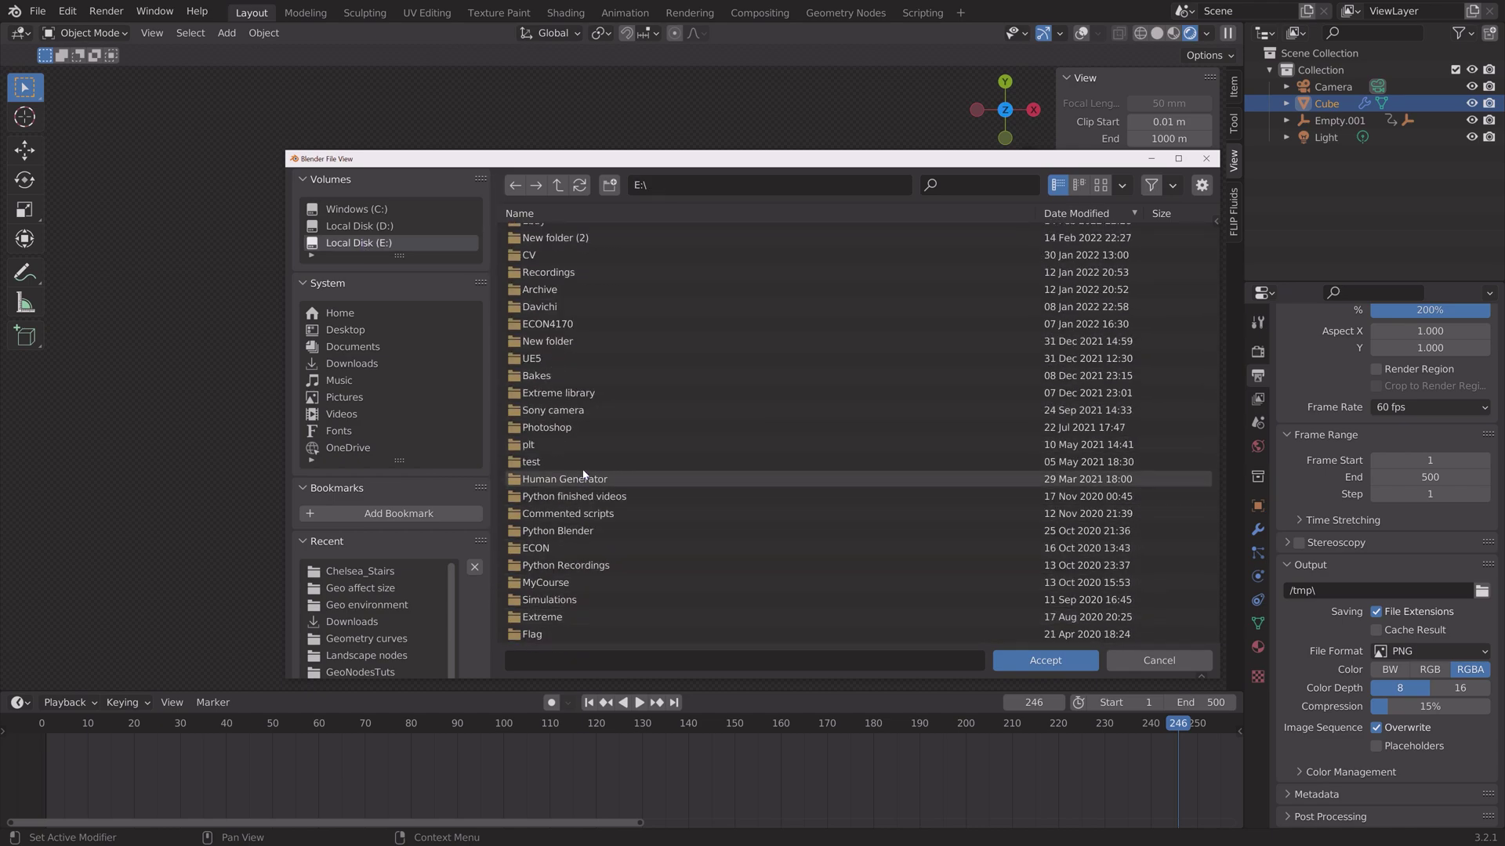
double_click(554, 285)
- Create a Loading folder there and set the output file name to tut
click(609, 185)
text(Loadi)
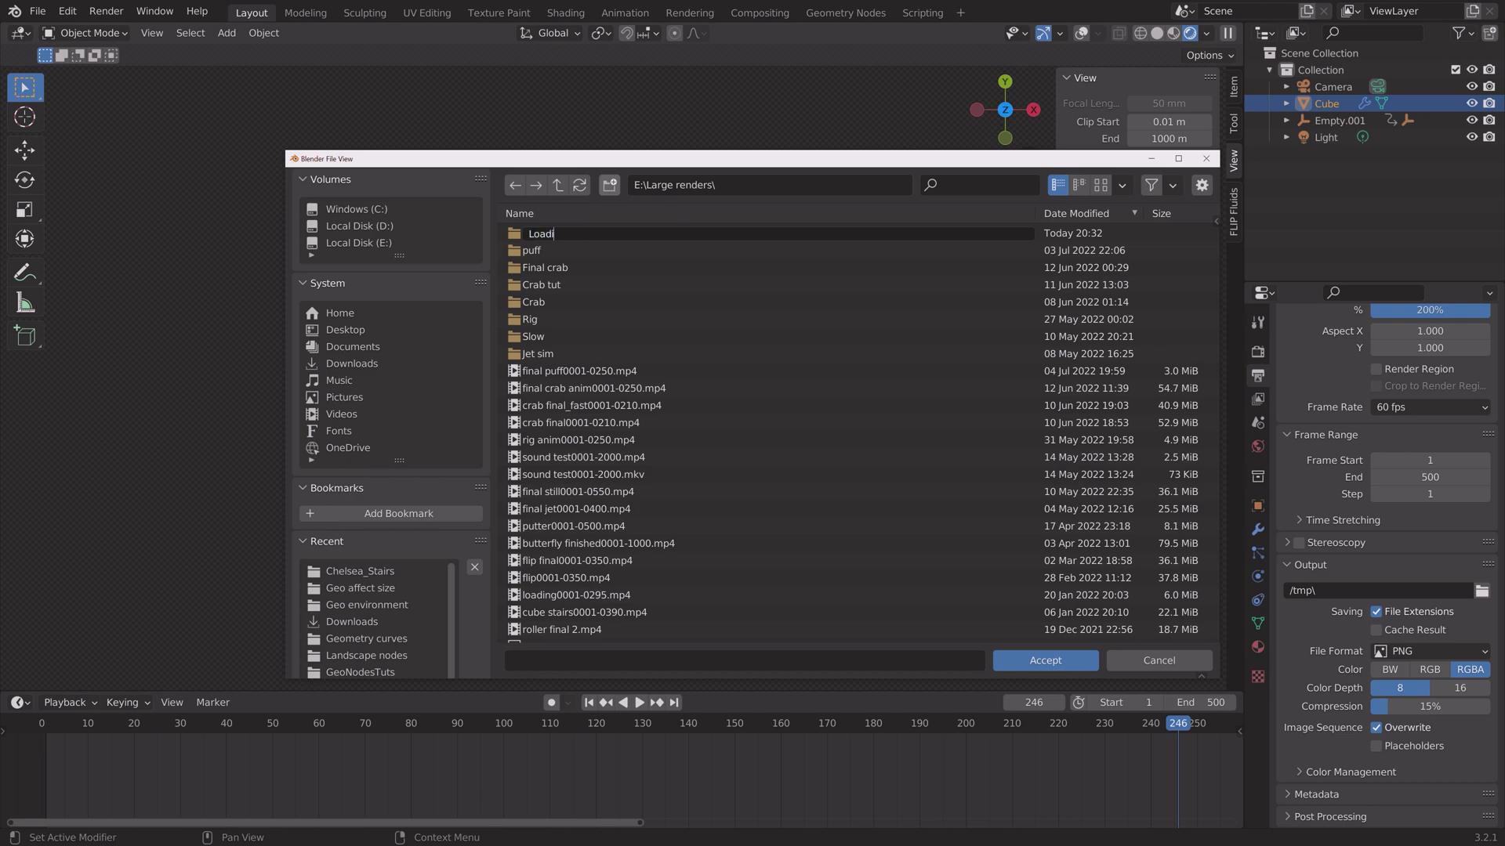
text(ng)
key(Return)
double_click(537, 233)
click(619, 656)
text(tut)
key(Return)
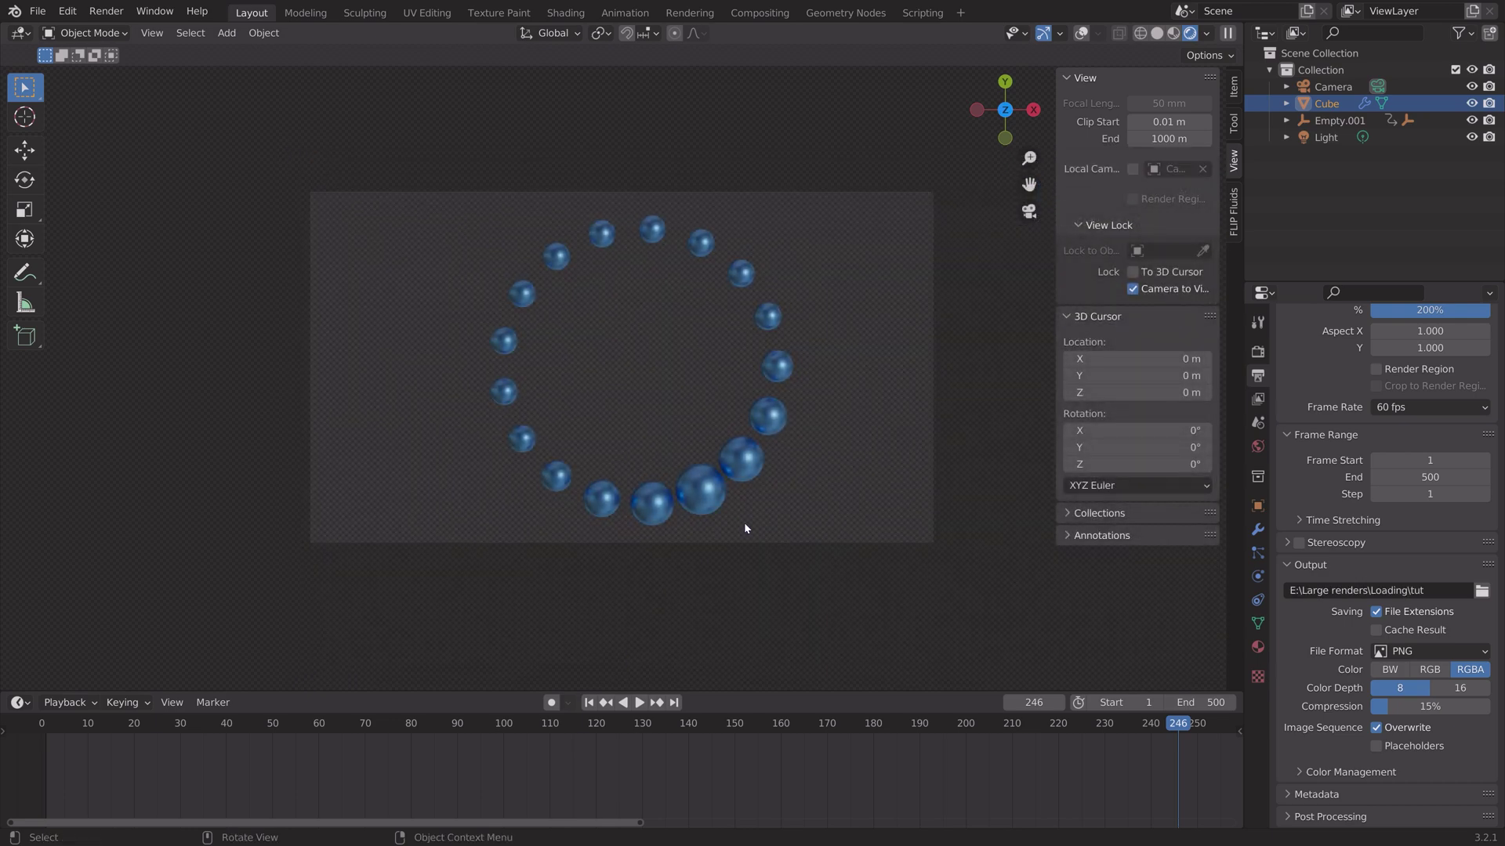
- Give the sphere material a lighter blue colour and lower its roughness to 0.341
click(1258, 646)
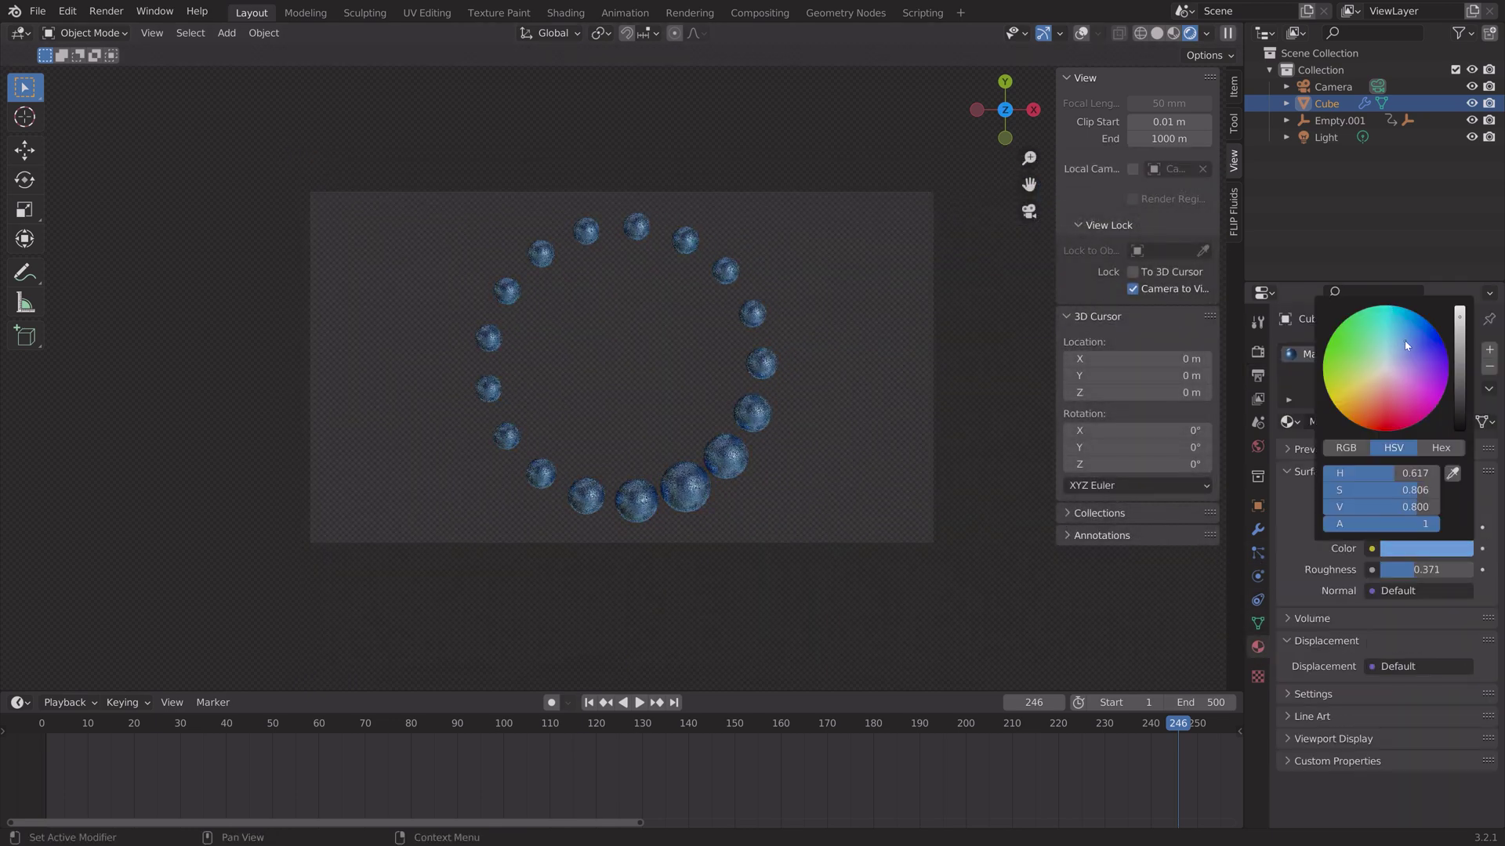
click(1406, 346)
drag(1417, 567, 1412, 566)
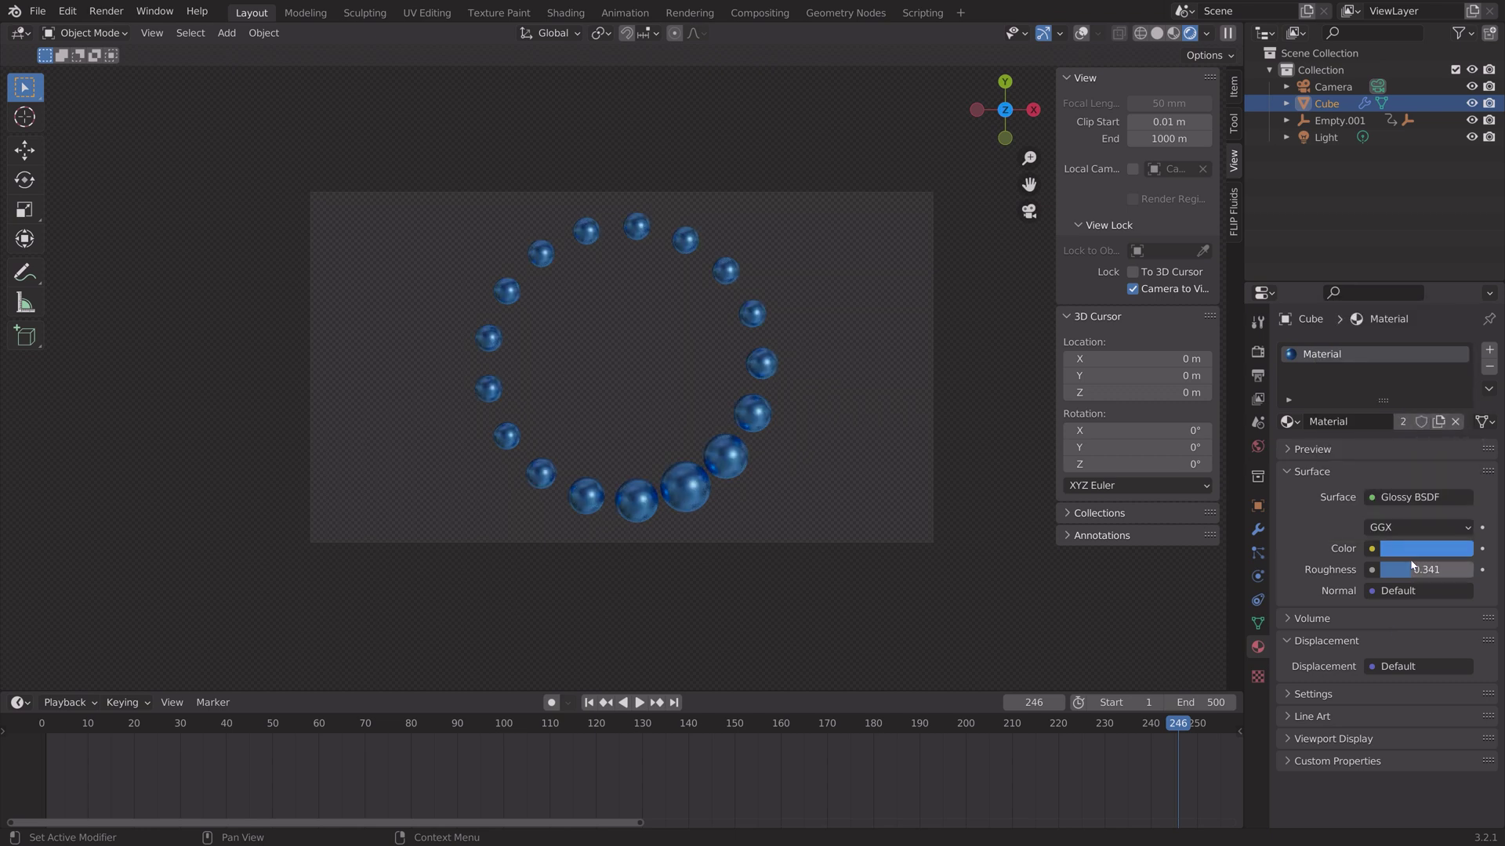
click(1426, 549)
click(1409, 335)
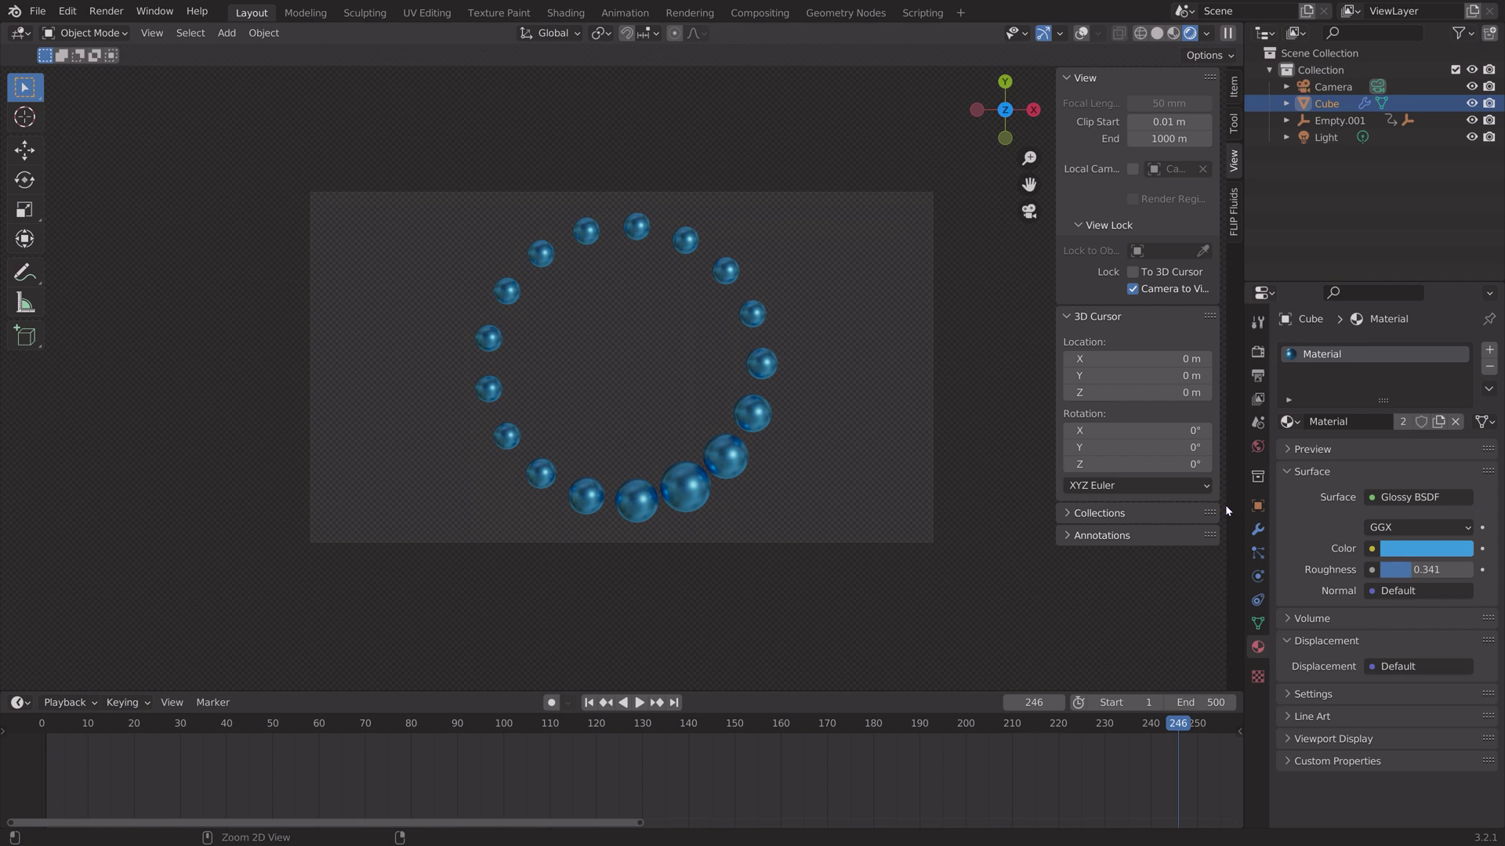
key(ctrl+shift+s)
- Save the project as tut5.blend and return the viewport to solid shading
click(975, 662)
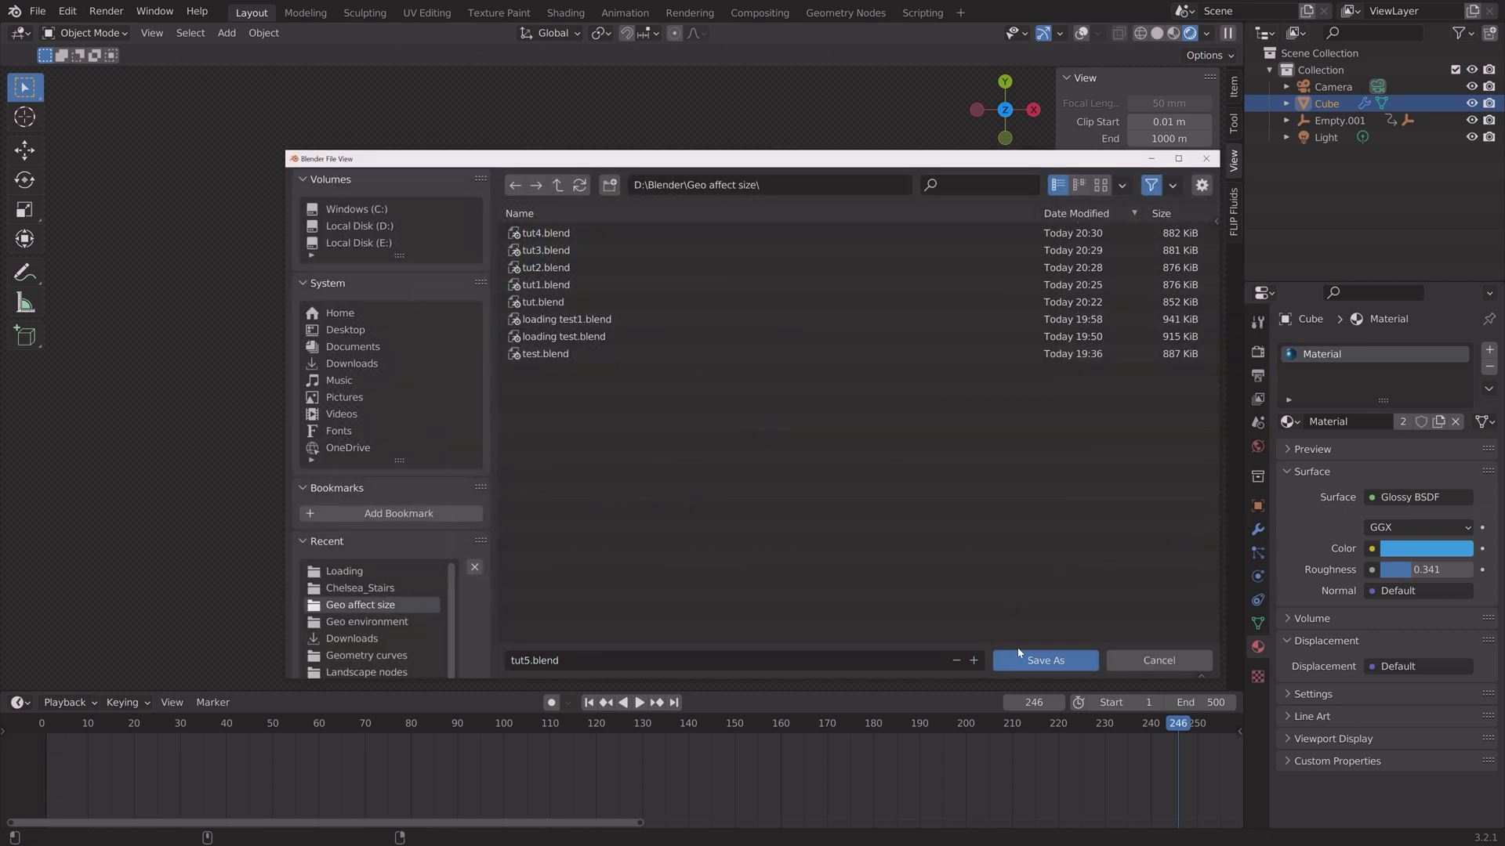
click(1020, 659)
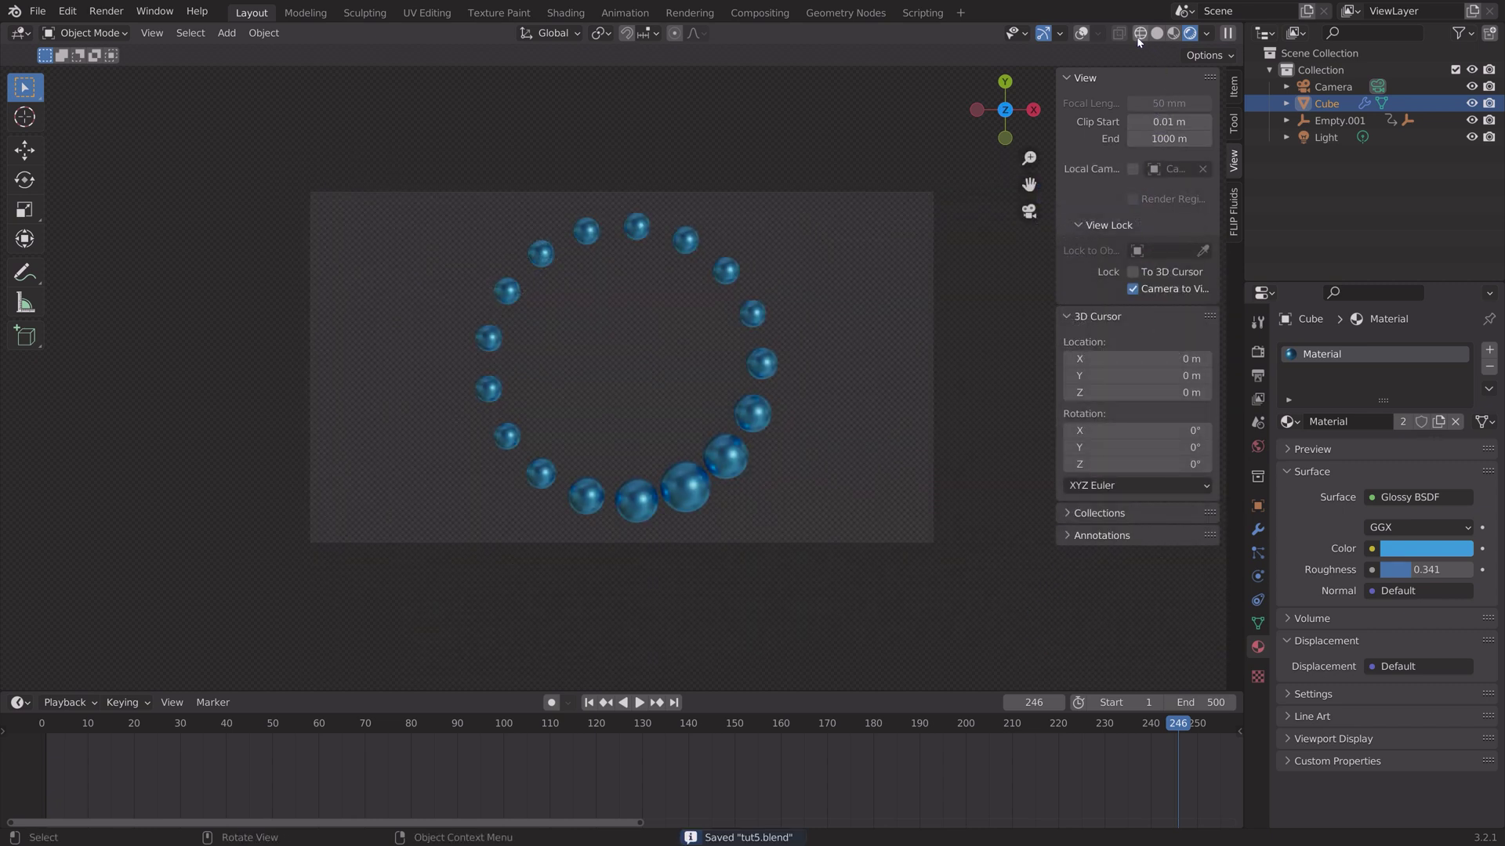
click(1155, 34)
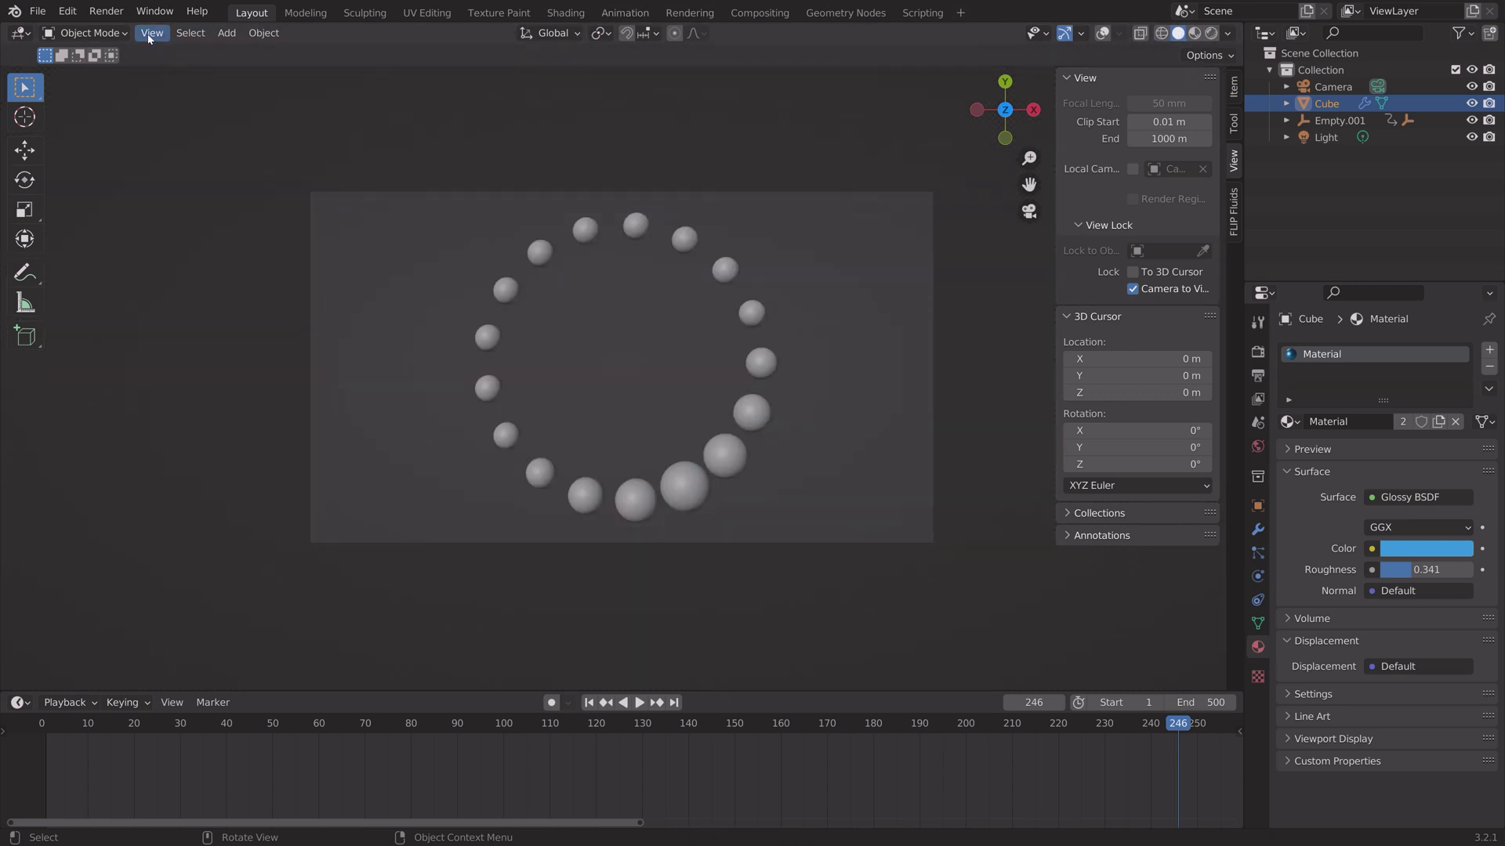
click(104, 10)
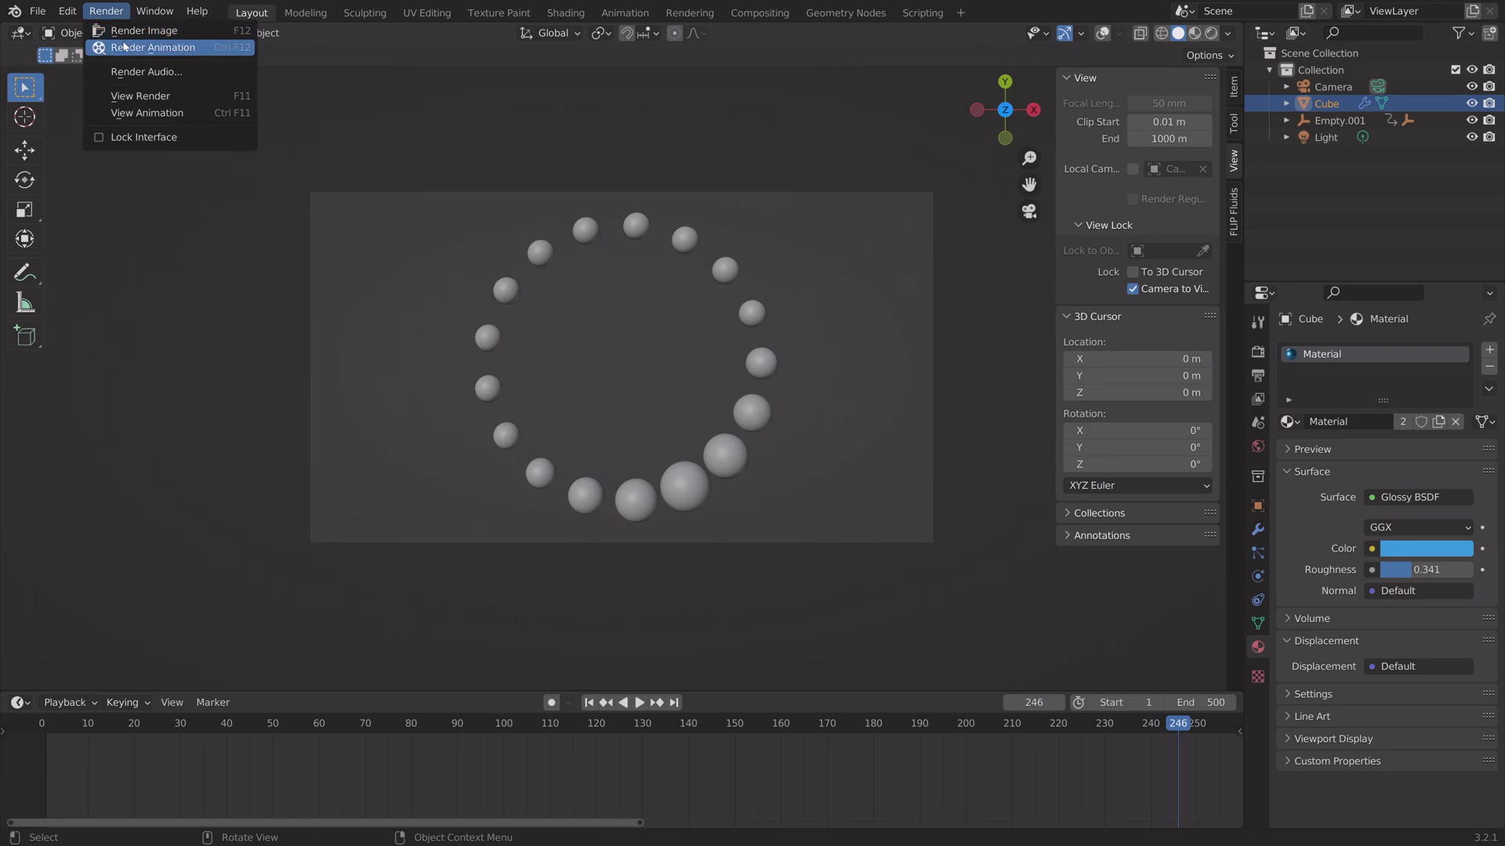